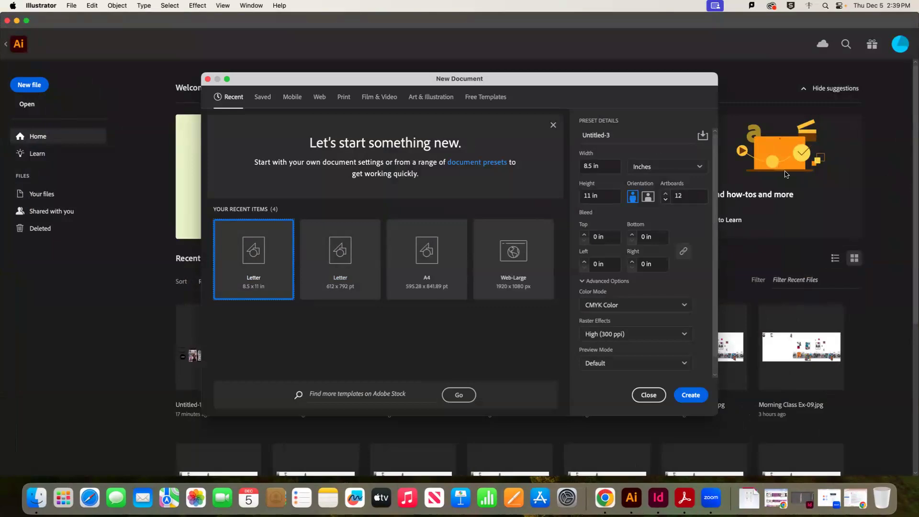
Create a Letter print document in inches with 12 artboards
click(661, 166)
click(679, 185)
click(659, 165)
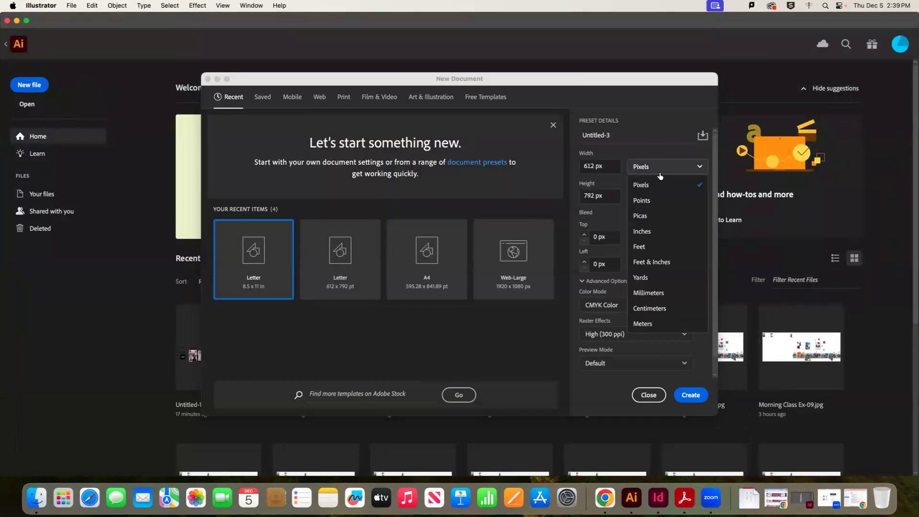
click(660, 230)
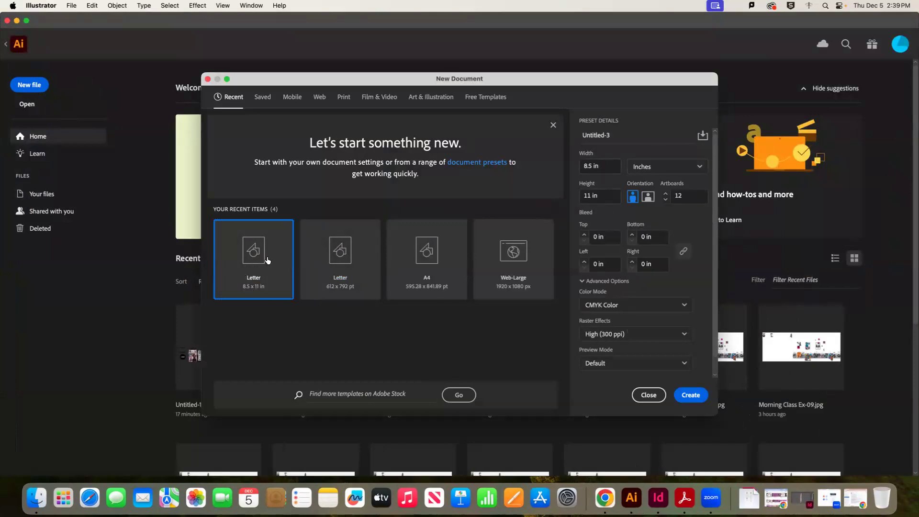
click(340, 98)
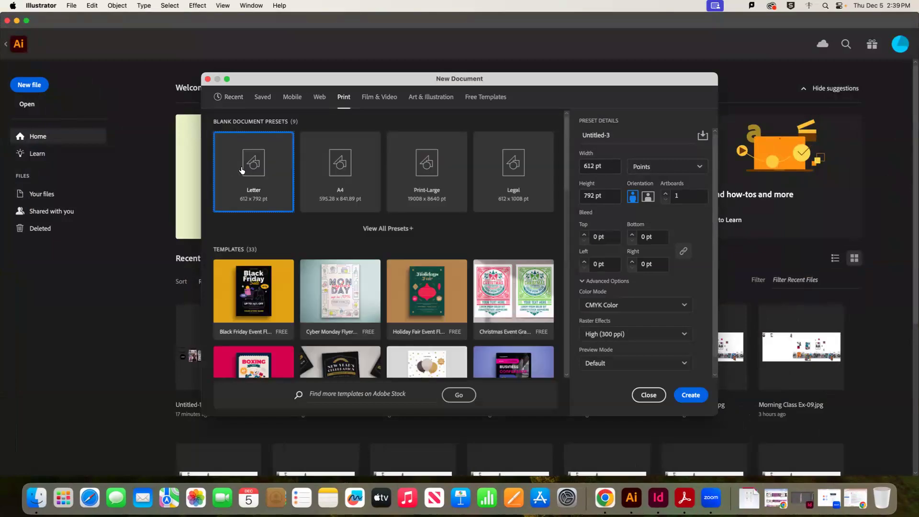
scroll(705, 179, down, 1)
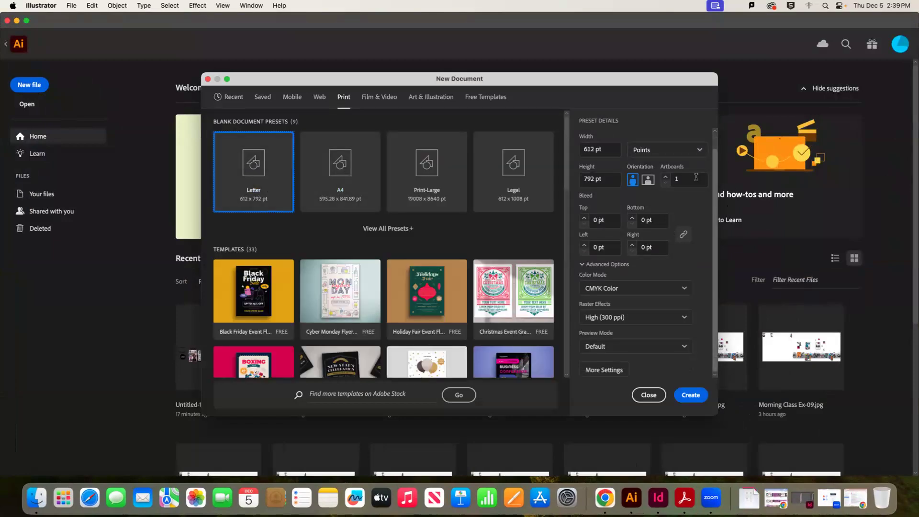
click(669, 179)
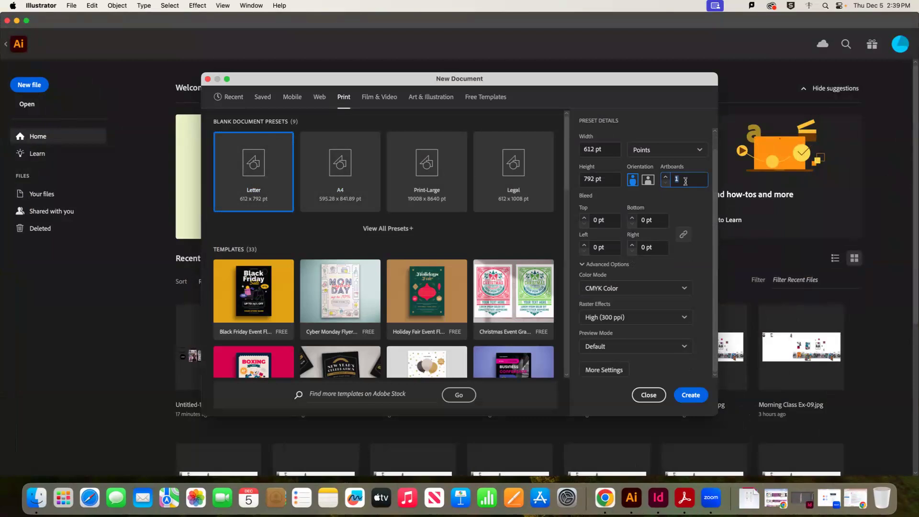
click(668, 150)
click(661, 211)
click(669, 185)
key(Return)
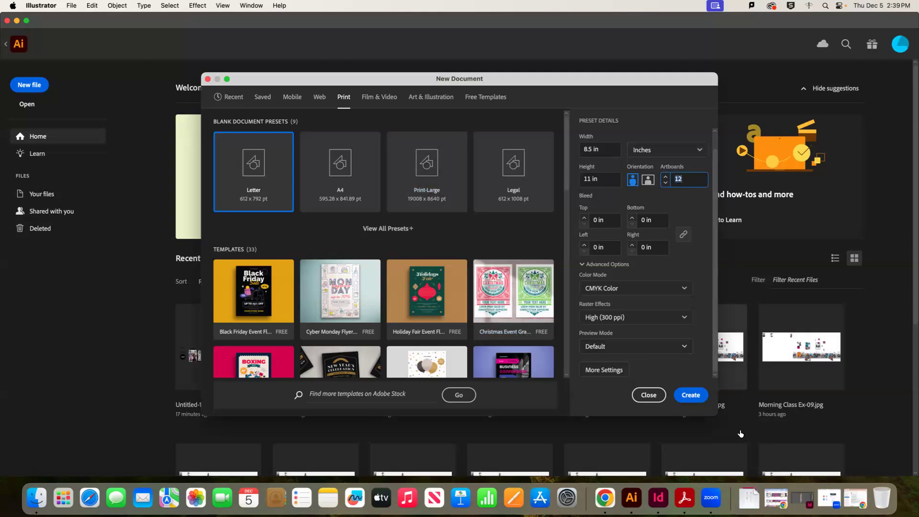
click(694, 396)
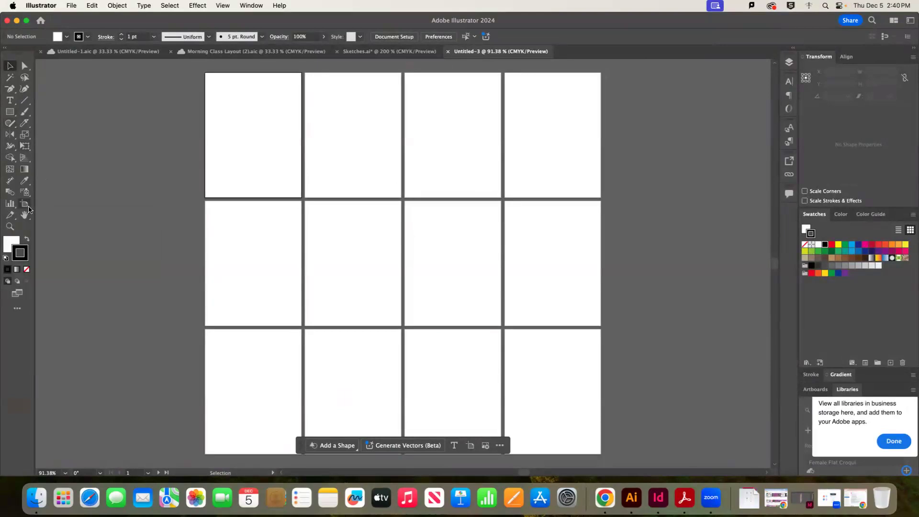
Switch to the Artboard tool to edit the twelve artboards
click(25, 205)
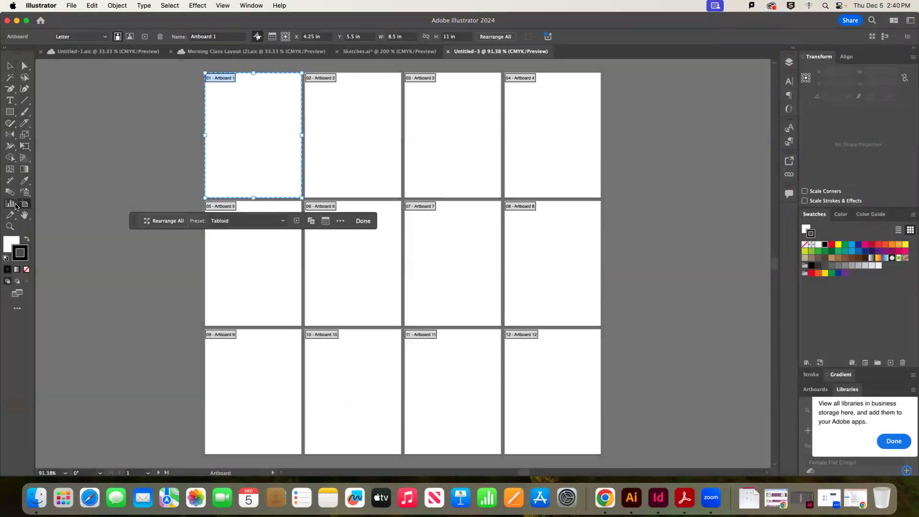
Remove an accidentally added artboard and nudge Artboard 2 slightly right
click(145, 37)
key(super+z)
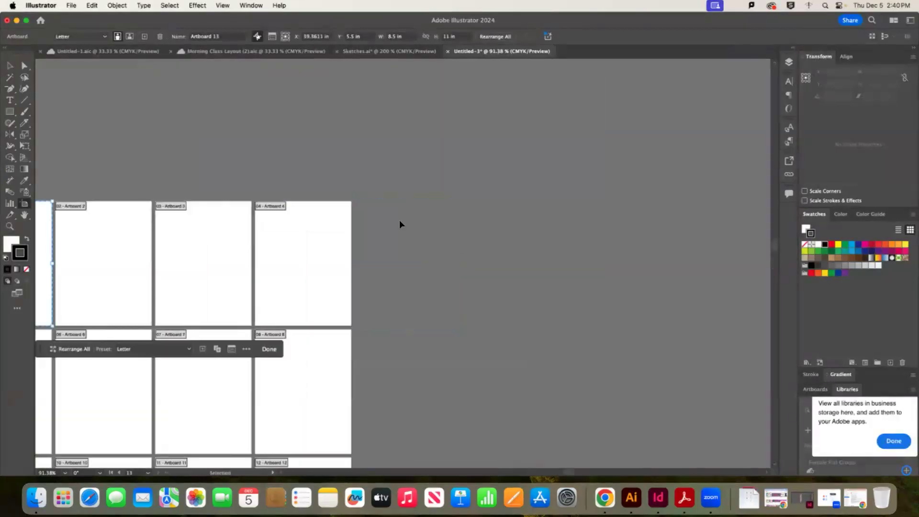
drag(566, 471, 564, 471)
scroll(248, 287, left, 5)
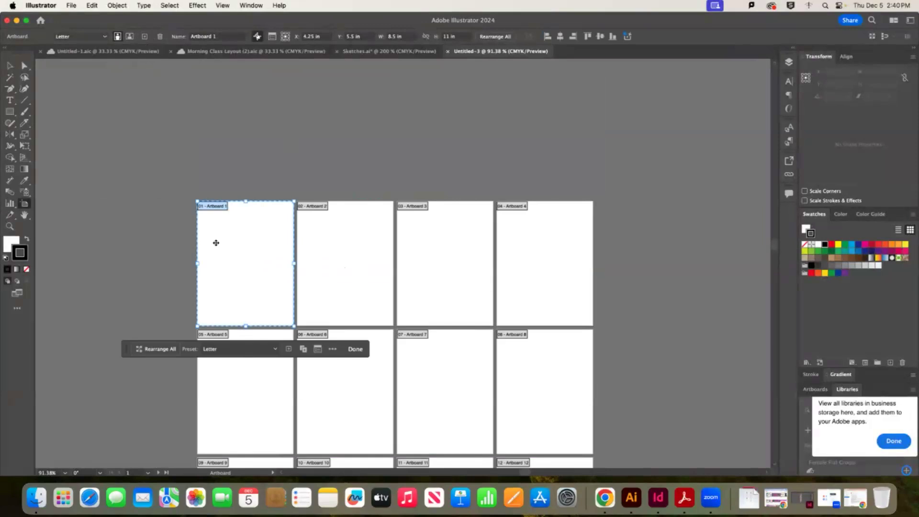
drag(375, 246, 385, 244)
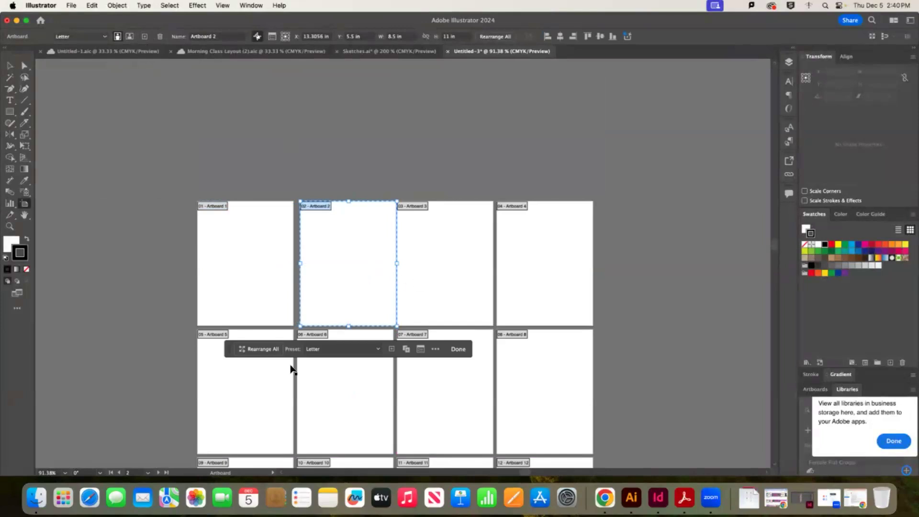
Move Artboard 5 beside Artboard 4 and line up Artboards 6 and 10 below
drag(225, 372, 630, 249)
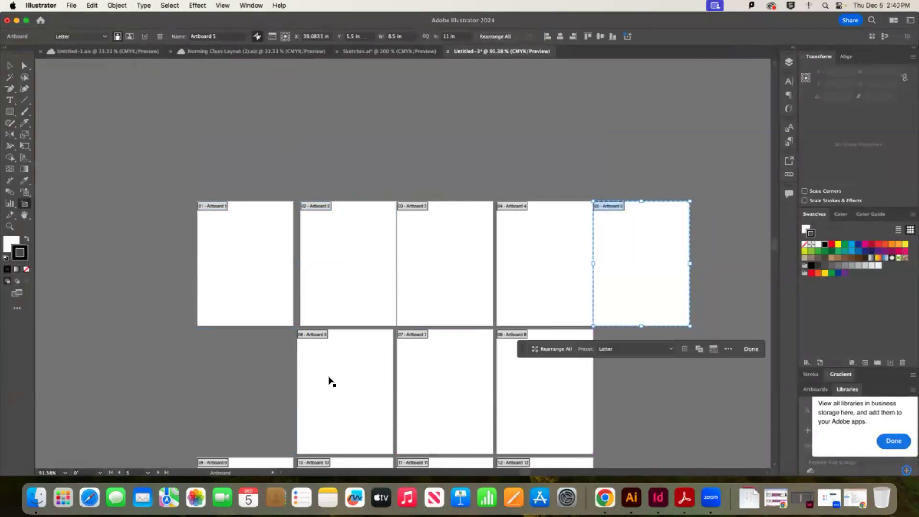
click(347, 376)
drag(355, 372, 360, 372)
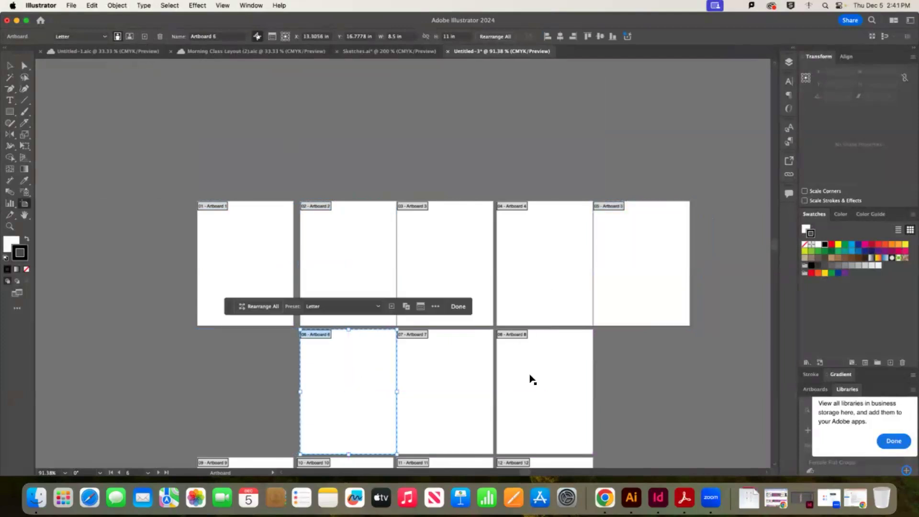
scroll(342, 404, down, 4)
drag(239, 403, 630, 279)
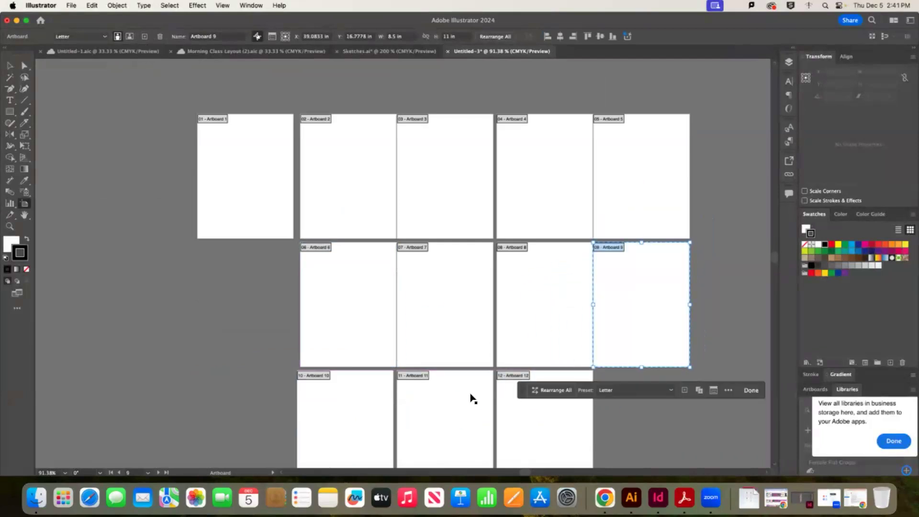
drag(377, 410, 381, 410)
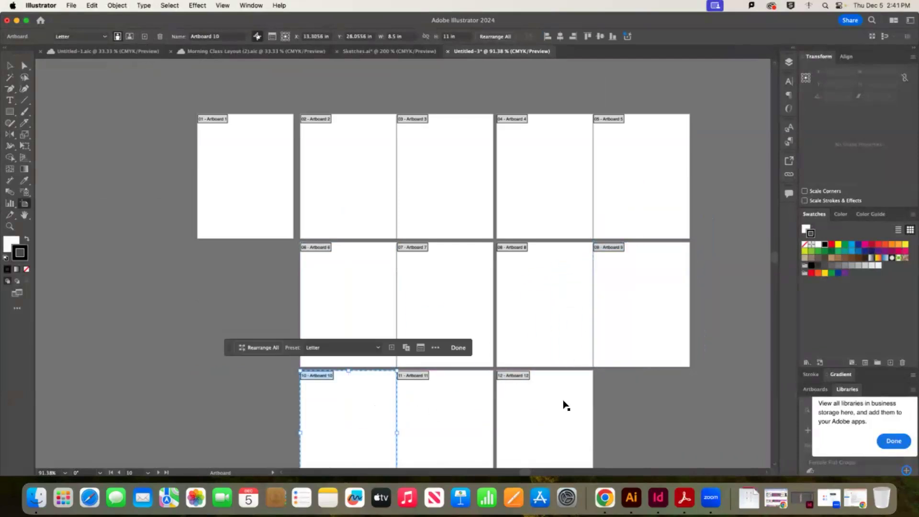
key(super+minus)
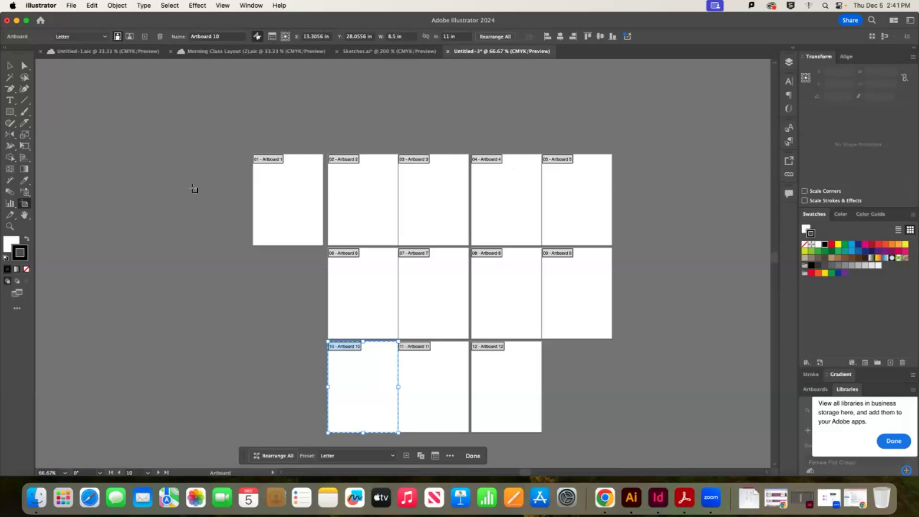
Move Artboards 6–9 together into the top row after Artboard 5
click(356, 286)
shift+click(462, 286)
shift+click(496, 287)
shift+click(565, 285)
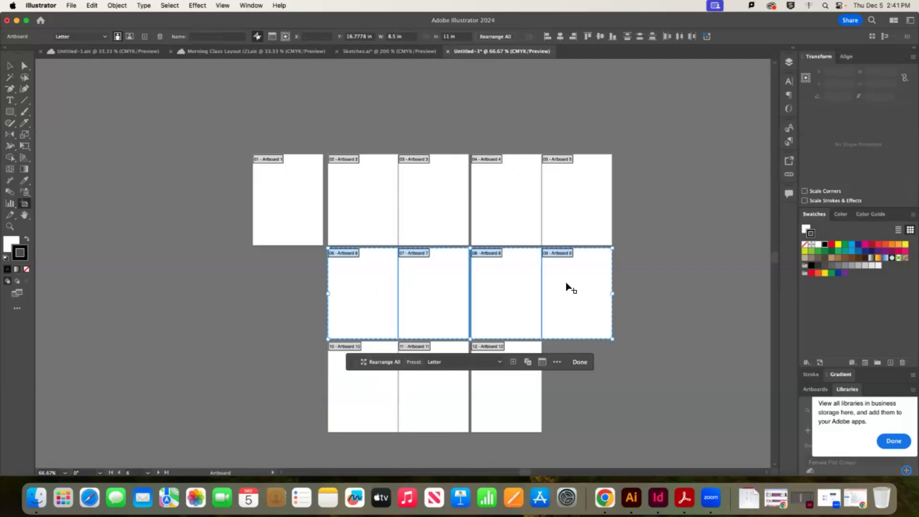
drag(342, 286, 626, 198)
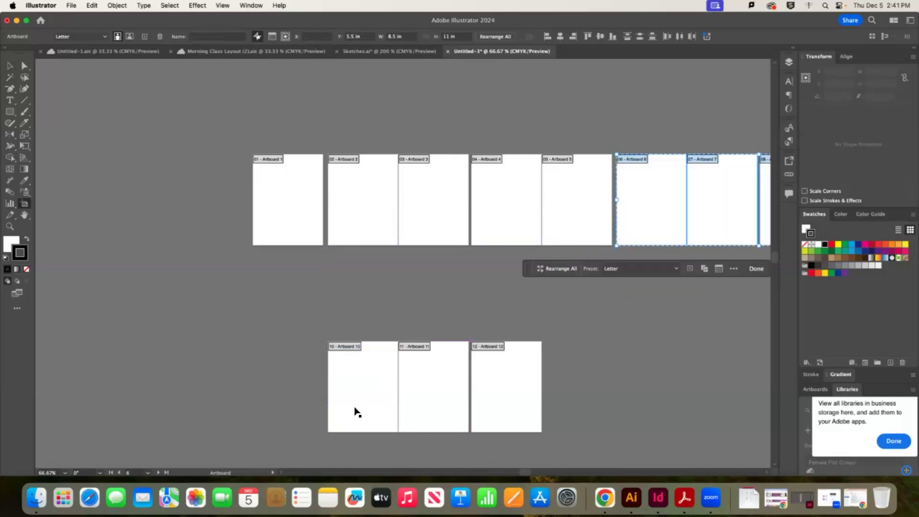
Move Artboards 10–12 together to the end of the top row
click(355, 412)
shift+click(441, 398)
shift+click(496, 387)
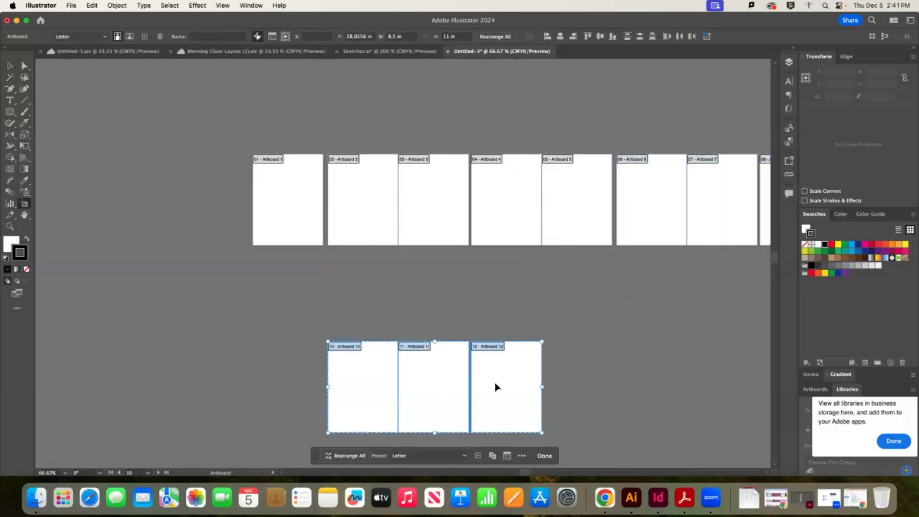
key(super+minus)
drag(367, 327, 670, 231)
key(super+equal)
key(super+minus)
key(super+equal)
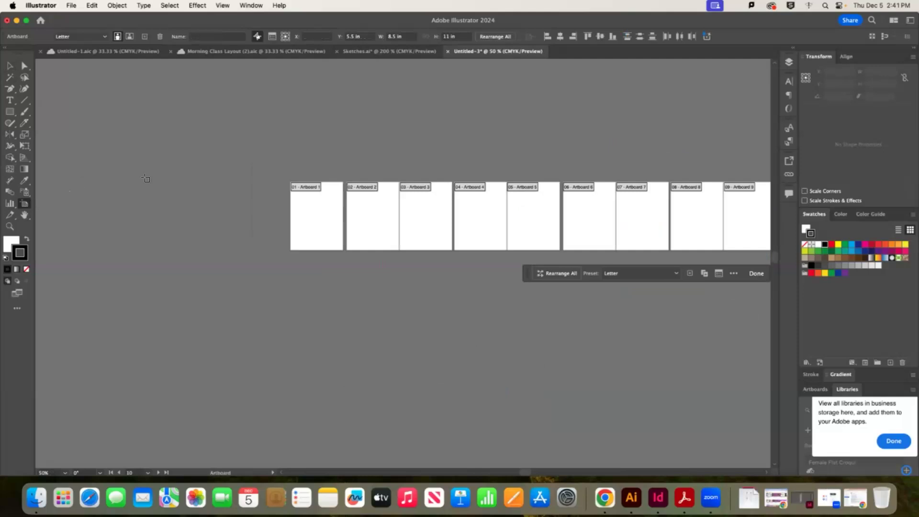
Delete the stray small artboard and exit artboard editing
drag(278, 297, 328, 330)
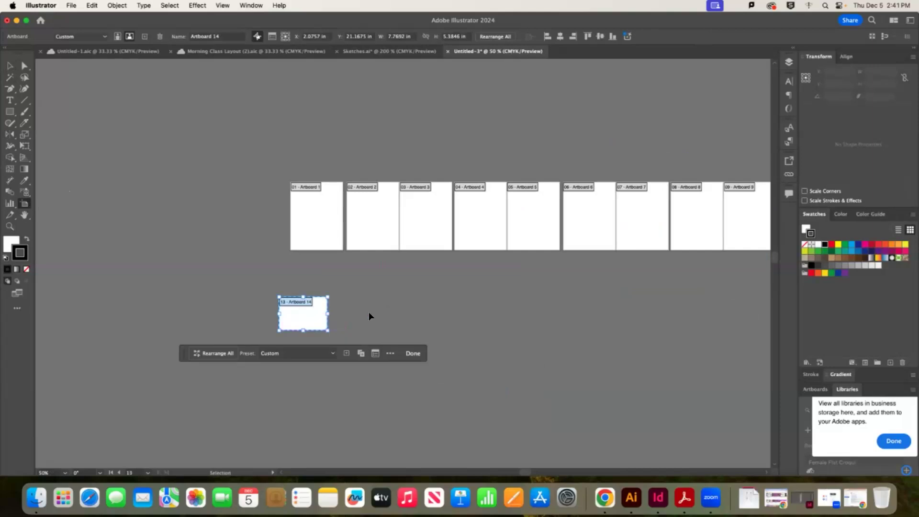
key(Delete)
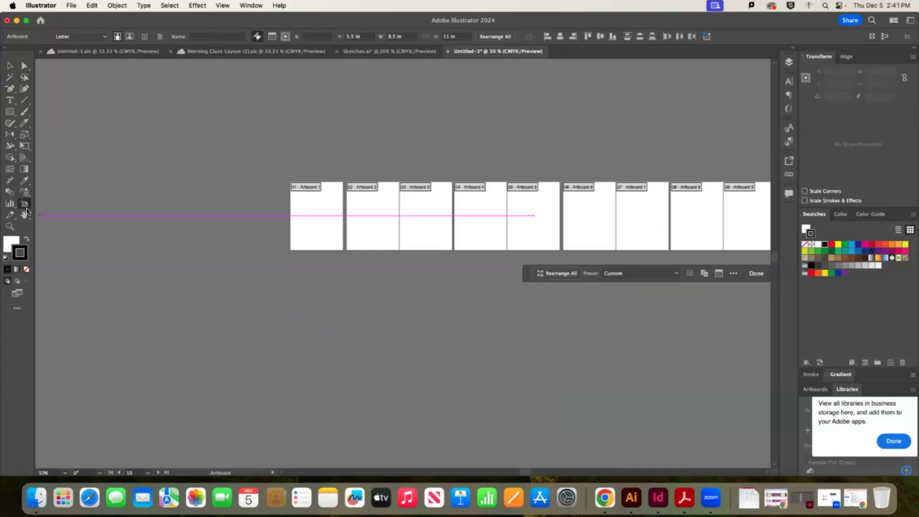
click(10, 67)
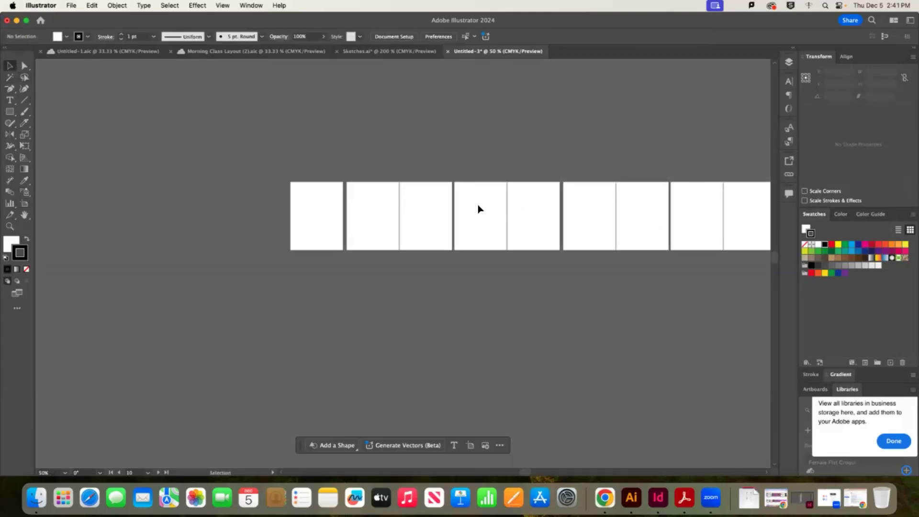
Start a 60 pt text label above Artboard 1 and zoom to 100%
key(super+minus)
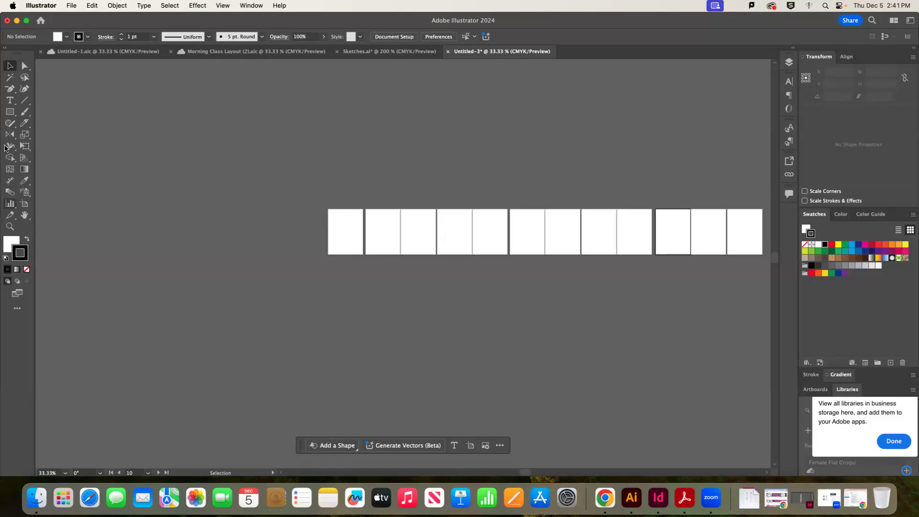
click(9, 101)
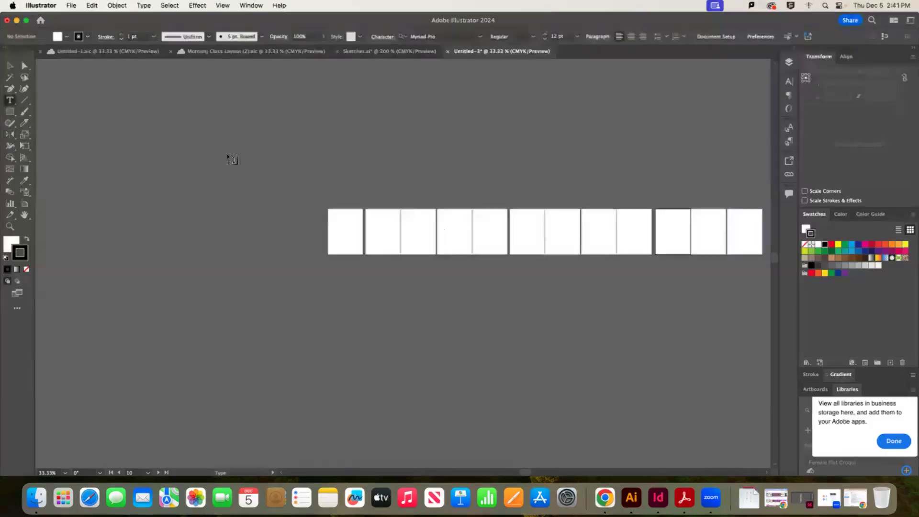
click(333, 202)
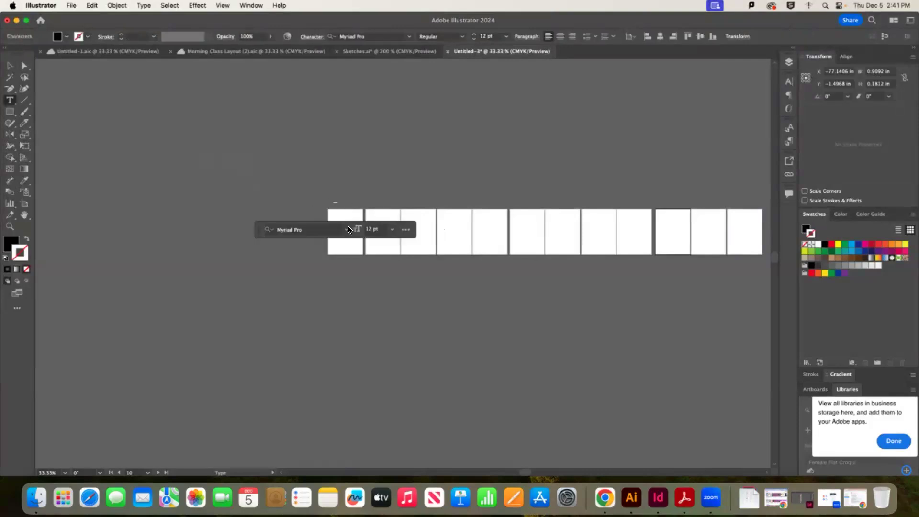
click(392, 230)
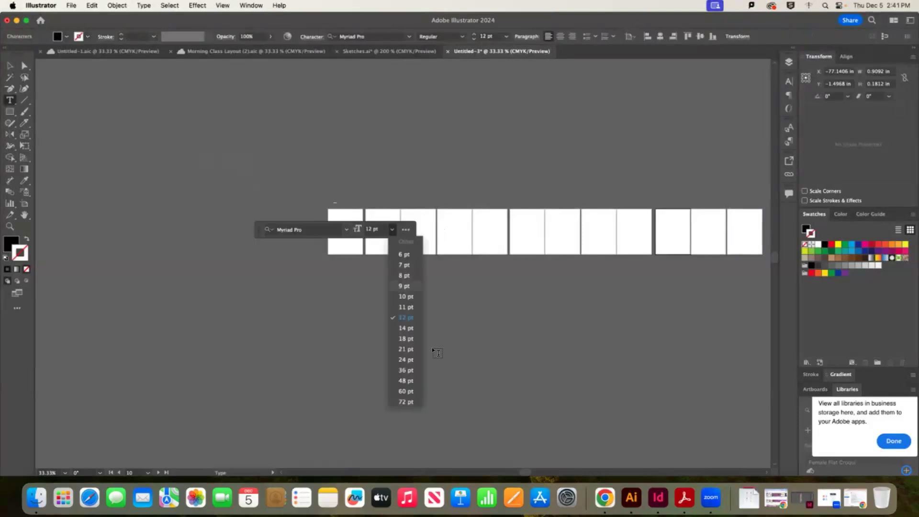
click(404, 345)
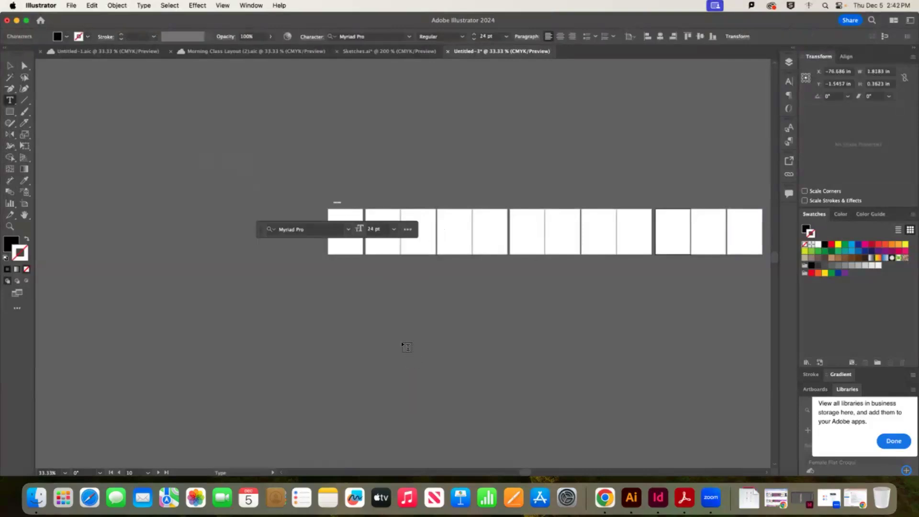
click(394, 230)
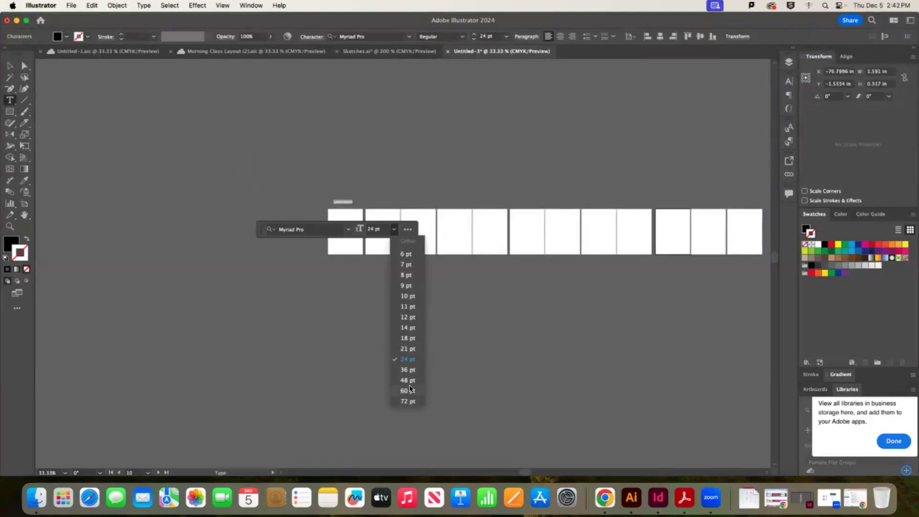
click(405, 391)
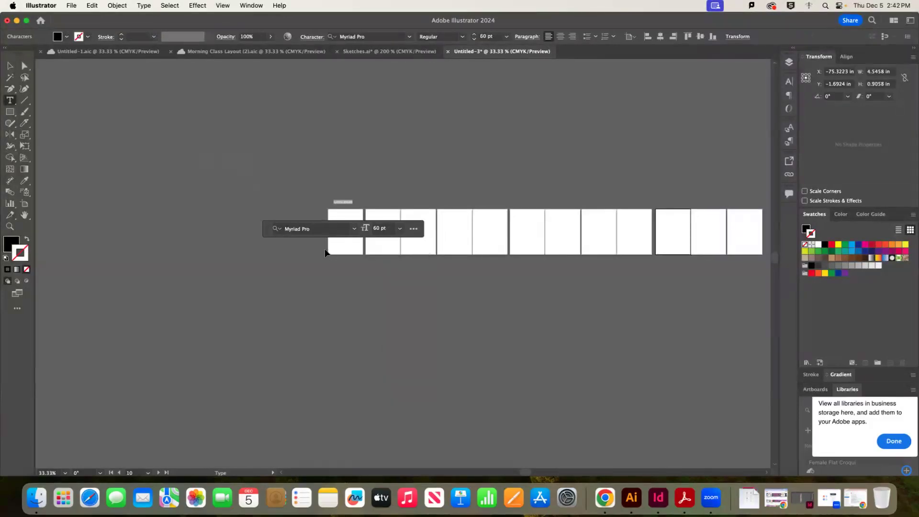
key(super+1)
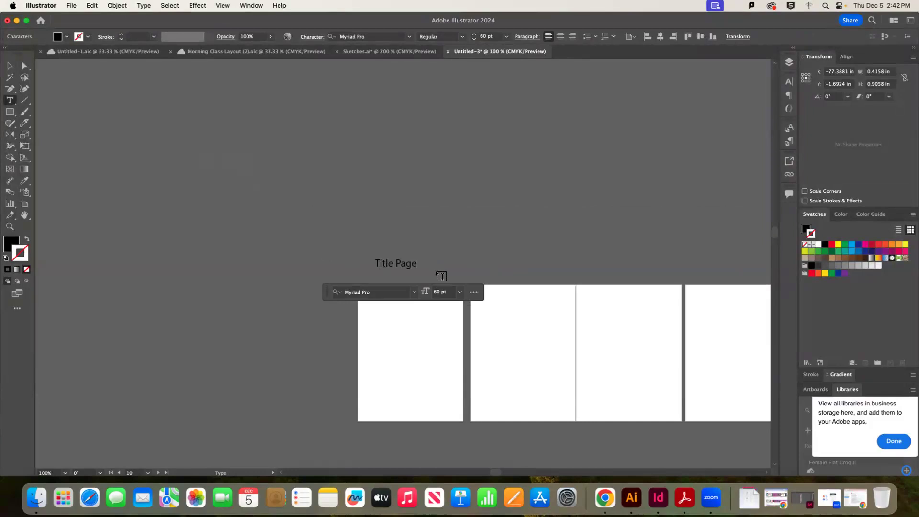
Finish the 'Title Page Front Cover' label and add 'Inside Front Cover' above the next artboard
text(Front Cover)
click(499, 273)
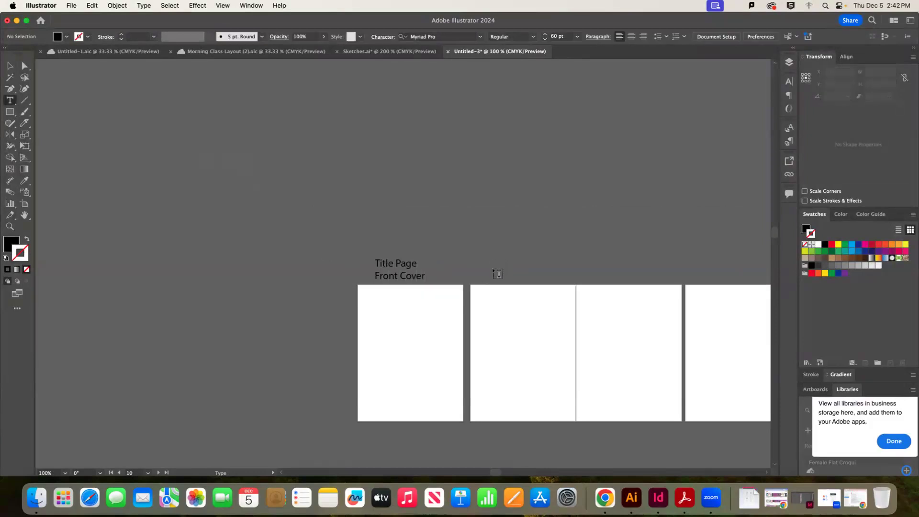
click(492, 266)
text(Inside Front Cover)
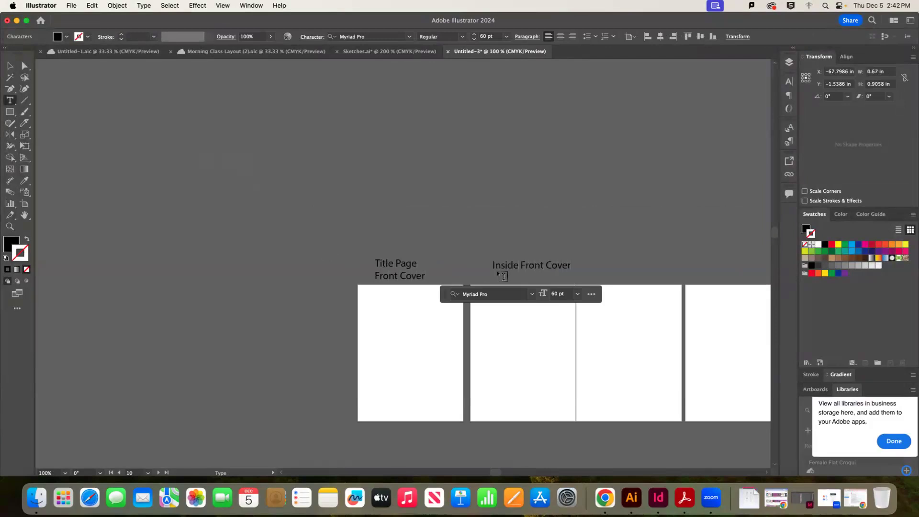
click(602, 279)
click(603, 243)
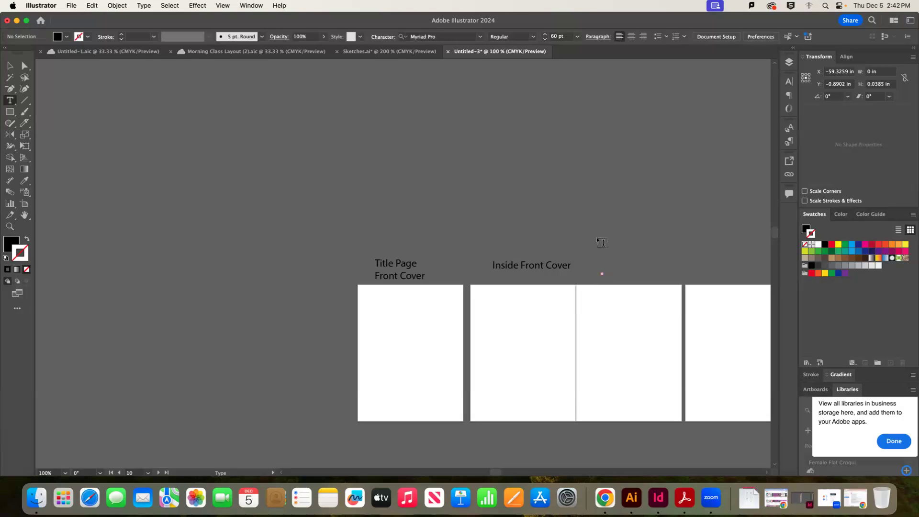
Label the next artboards Page 1, 2 and 3
click(598, 240)
text(Page 1)
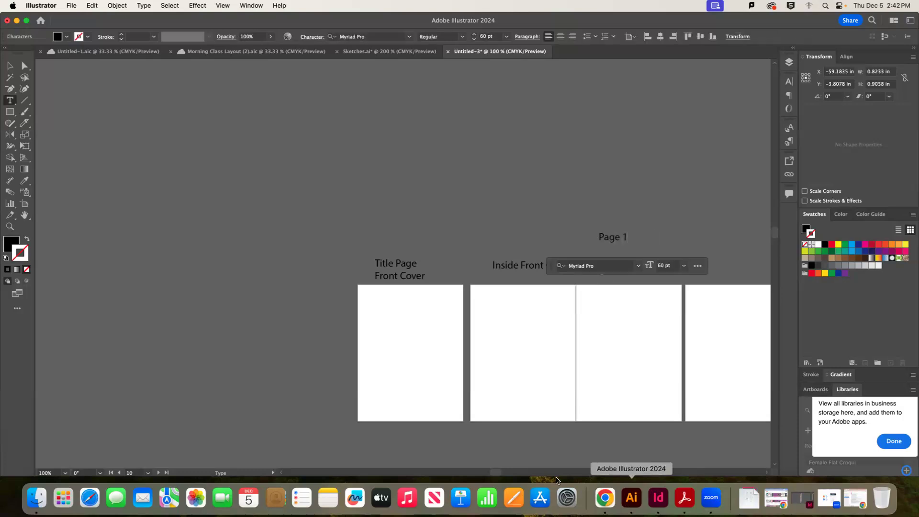
drag(496, 471, 529, 473)
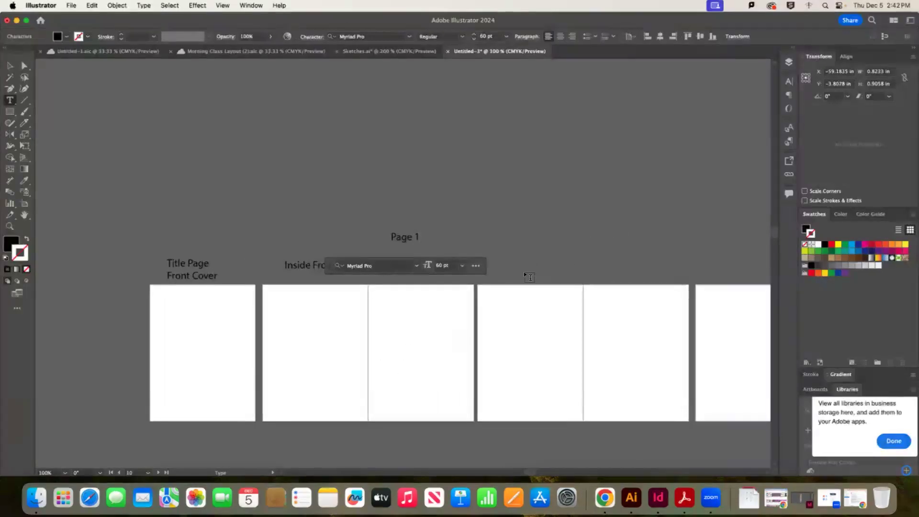
click(525, 272)
text(2)
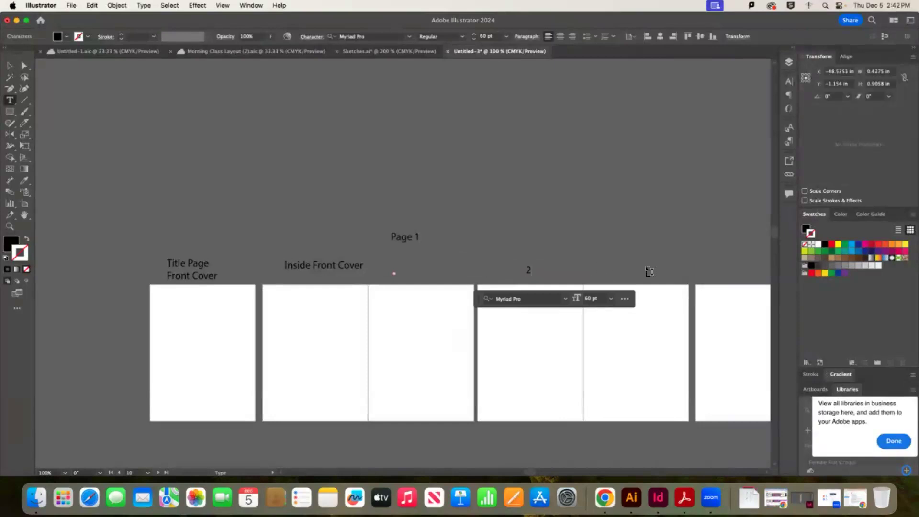
click(634, 268)
text(3)
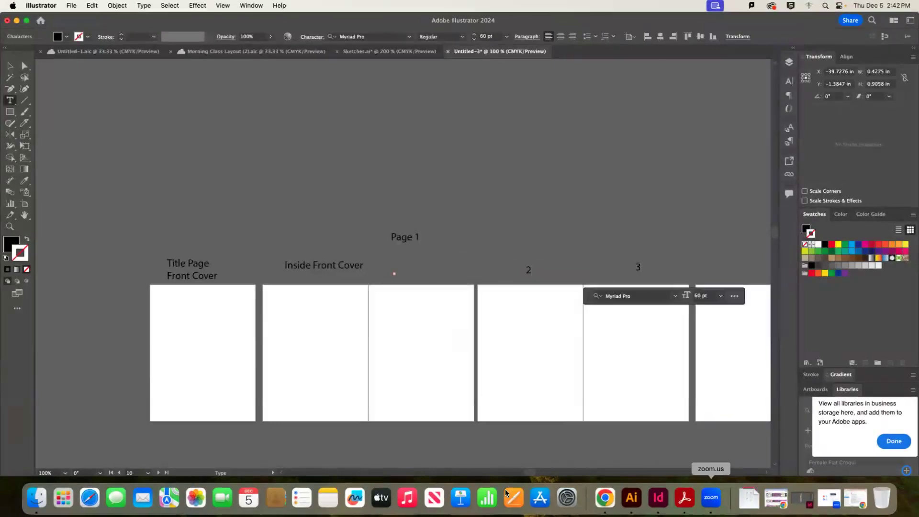
drag(533, 472, 590, 472)
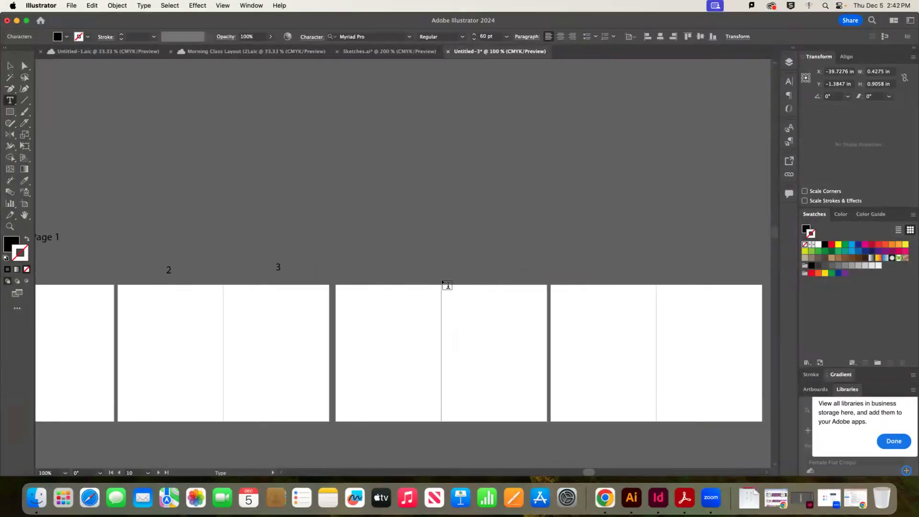
click(386, 274)
Add labels 4 and 5 above the following artboards
click(384, 272)
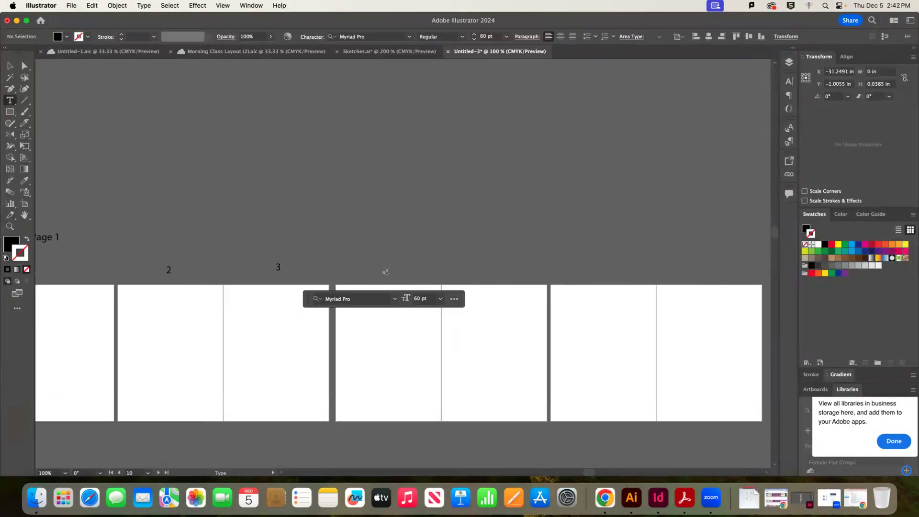
text(4)
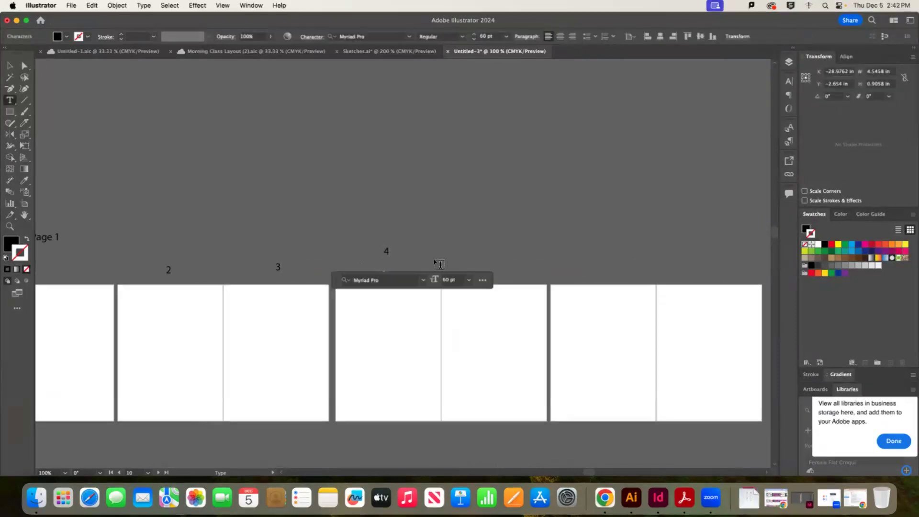
click(486, 277)
text(5)
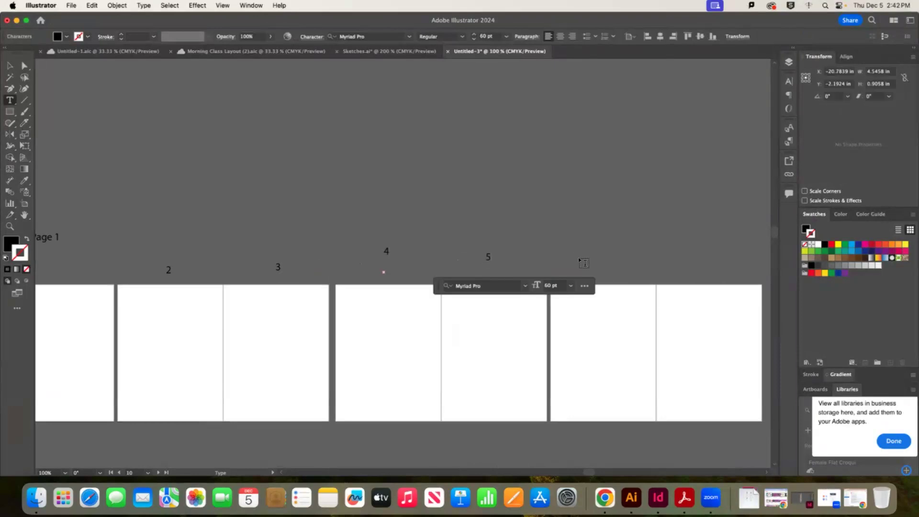
click(589, 264)
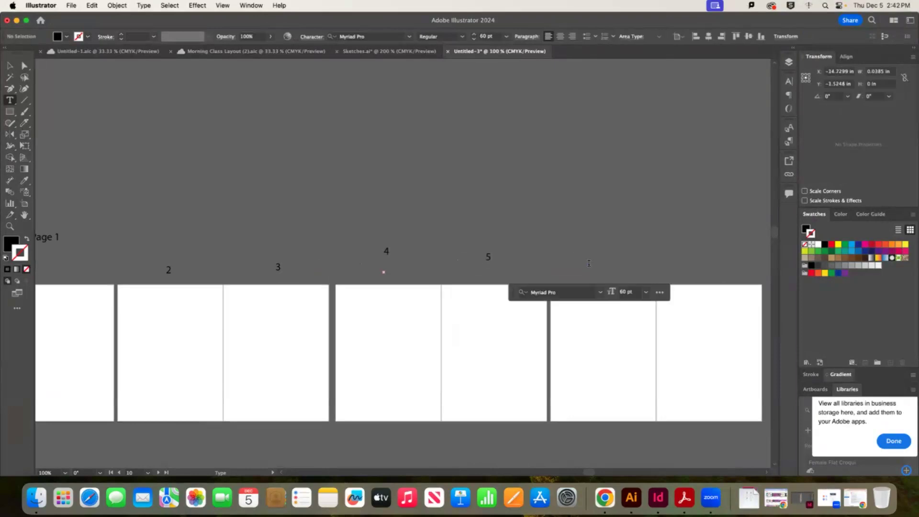
Add labels 6, 7 and 8 above the next artboards
click(589, 248)
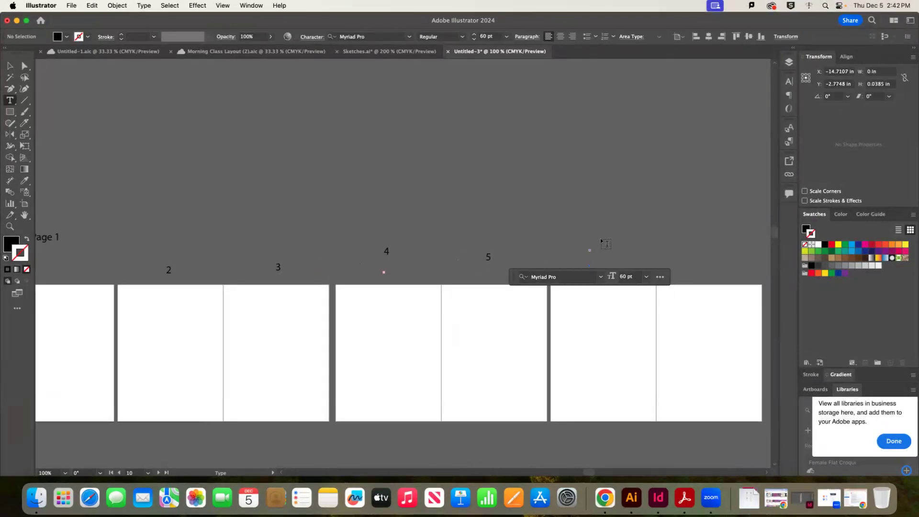
click(602, 250)
text(6)
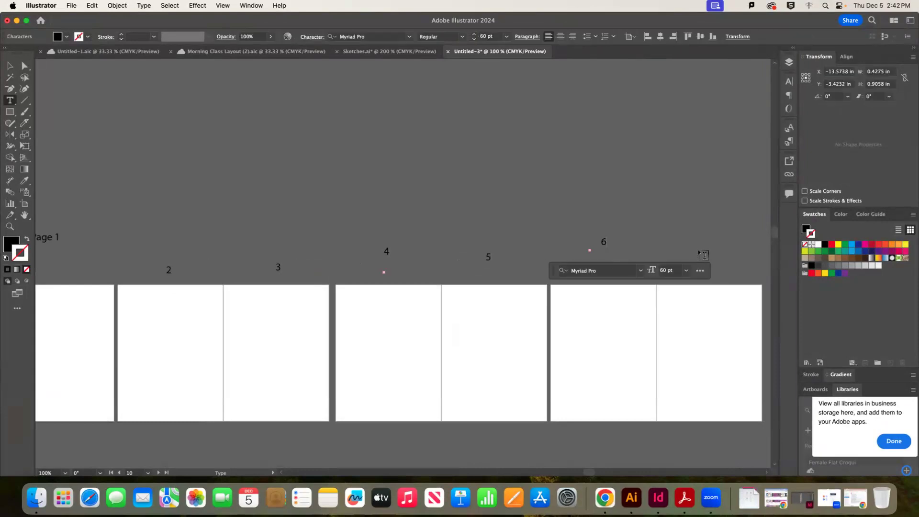
click(701, 249)
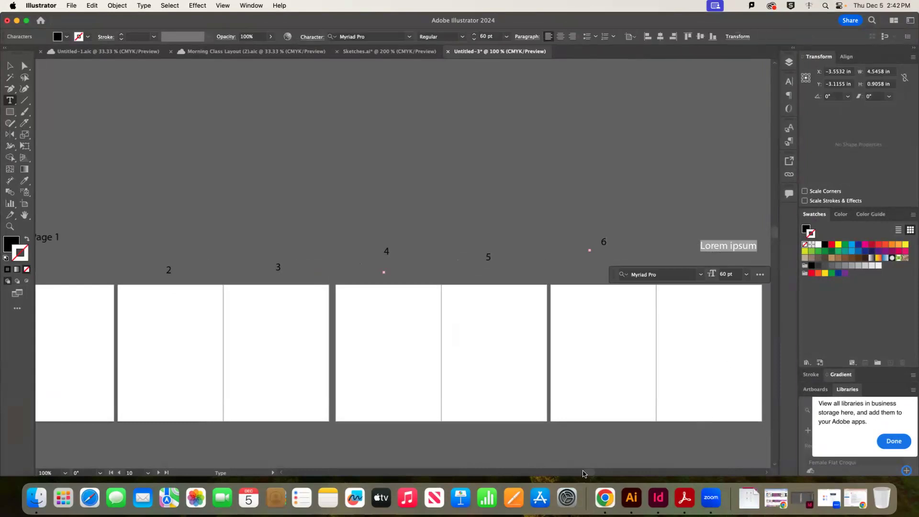
scroll(479, 316, right, 10)
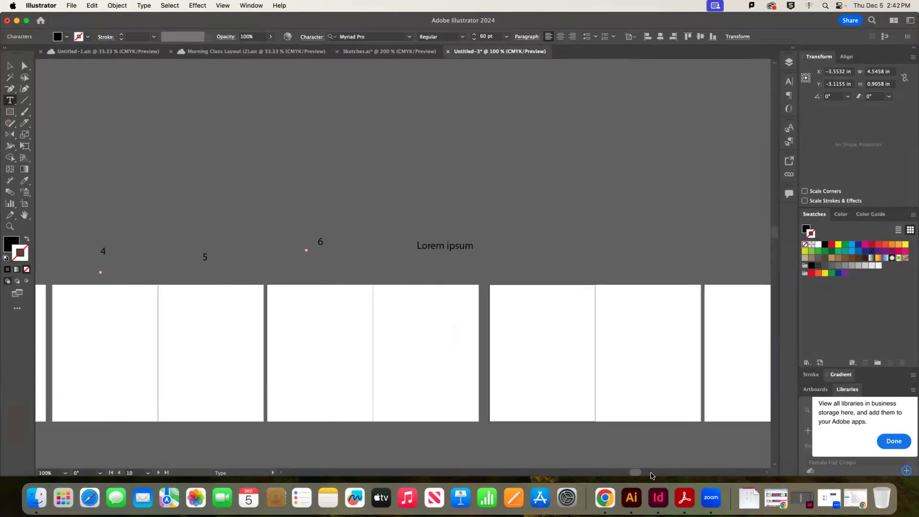
text(7)
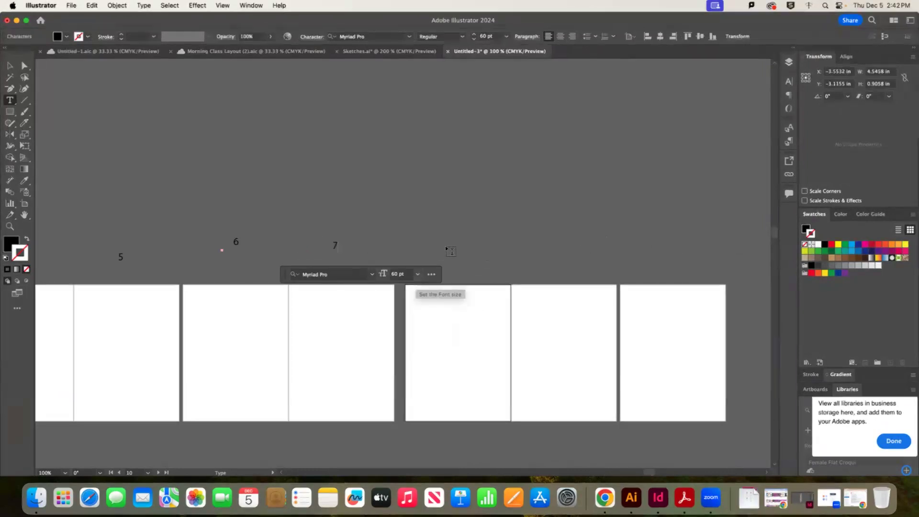
click(447, 245)
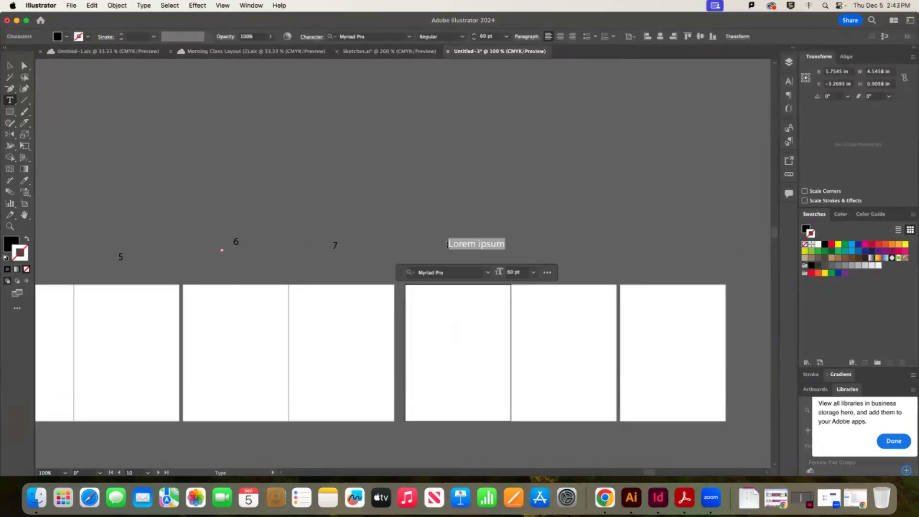
text(8)
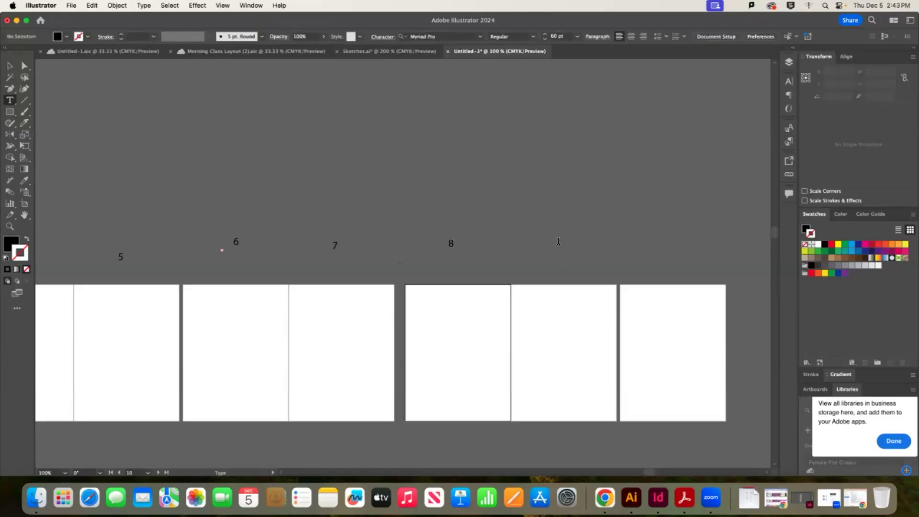
Add the Inside Back Cover label and move it into line with the others
click(559, 243)
key(BackSpace)
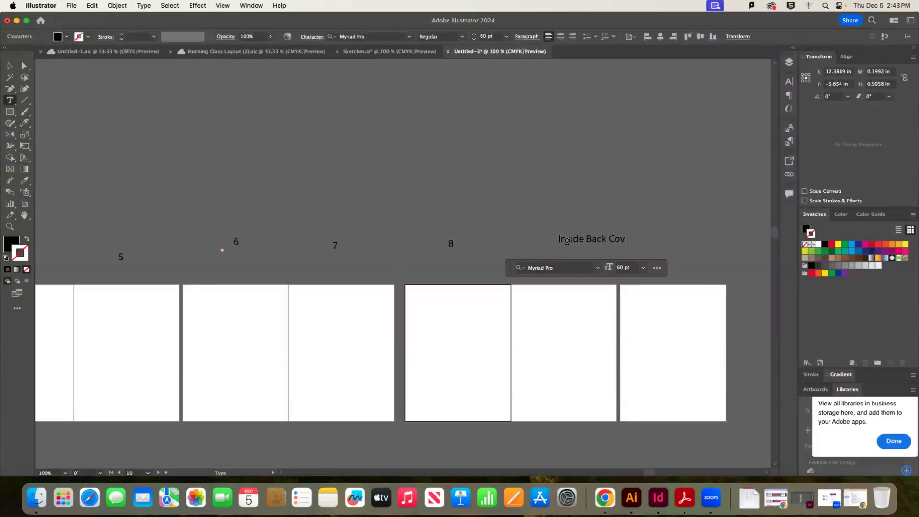
key(Escape)
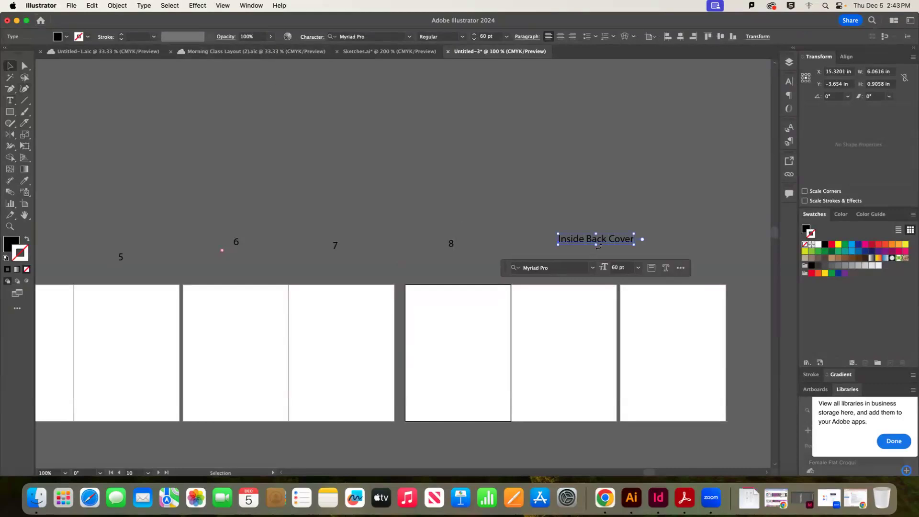
drag(601, 244, 569, 262)
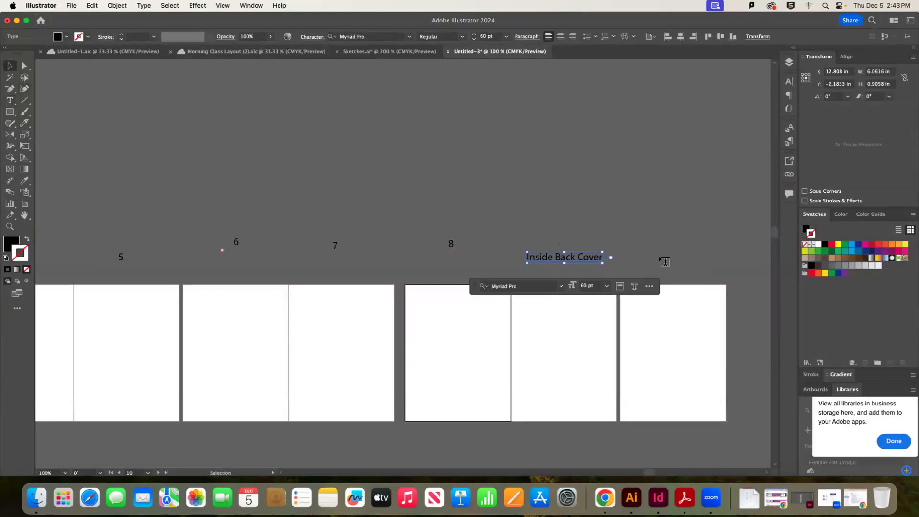
Label the last artboard 'Back Cover'
key(t)
click(641, 257)
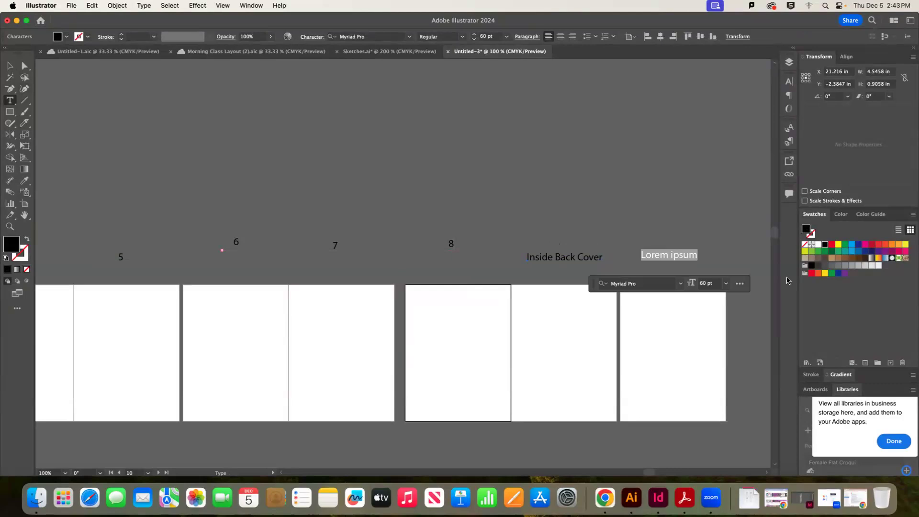
text(Inside Front)
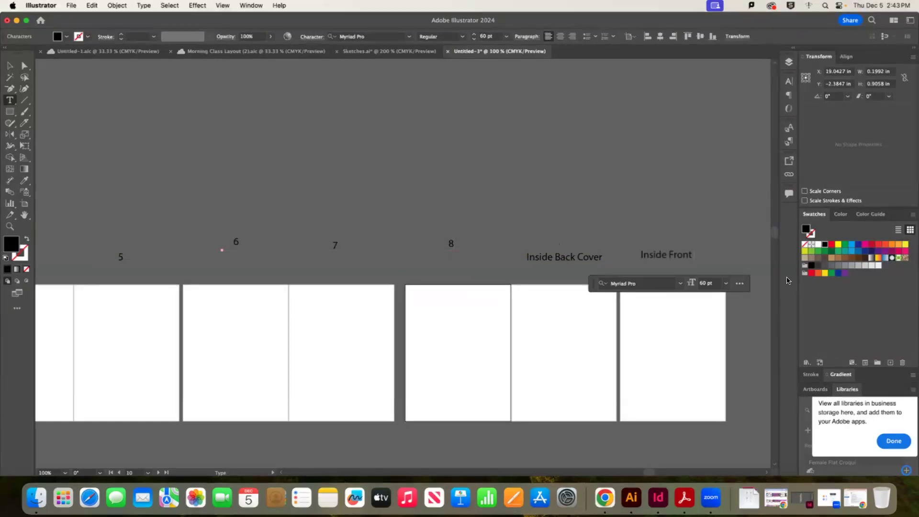
key(BackSpace)
key(BackSpace)
key(BackSpace)
key(BackSpace)
key(BackSpace)
key(BackSpace)
key(BackSpace)
key(BackSpace)
key(BackSpace)
key(BackSpace)
text(Back Co)
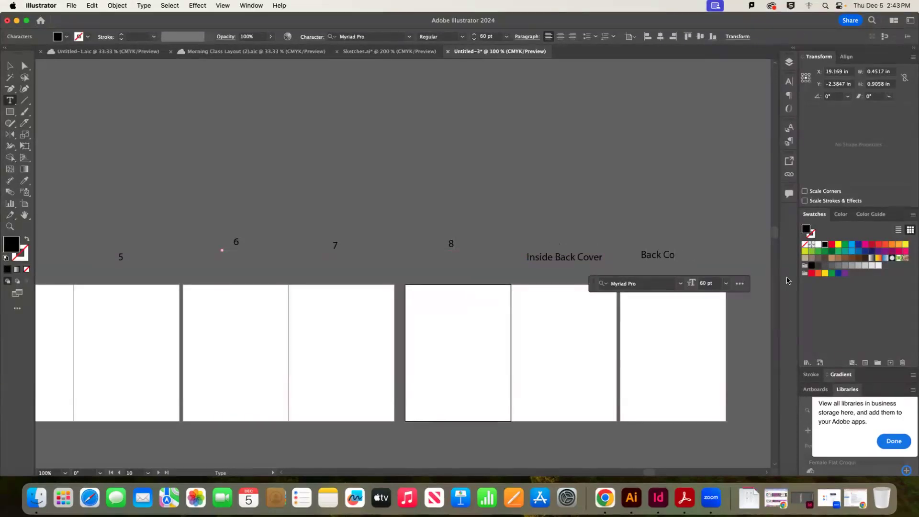
click(10, 66)
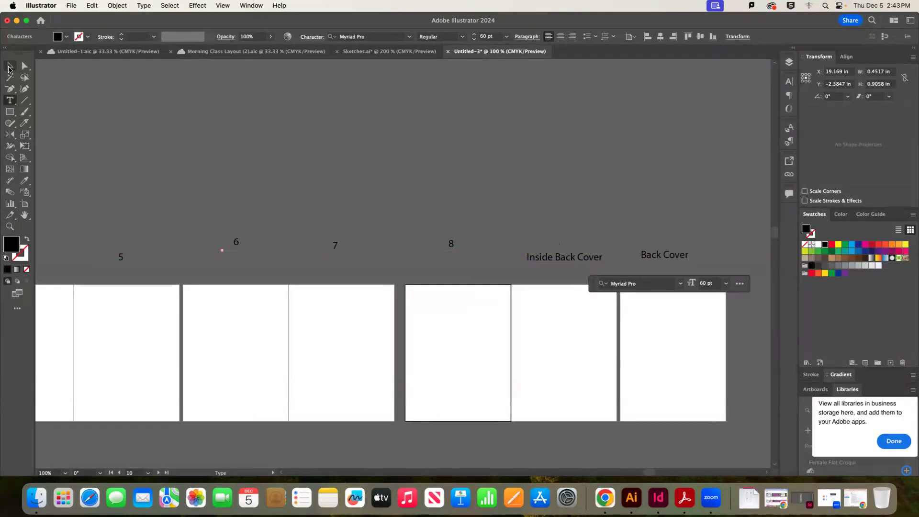
click(588, 201)
key(super+equal)
key(super+equal)
key(super+minus)
key(super+minus)
key(super+minus)
key(super+minus)
Move the Page 1 label down into line with the other labels
scroll(588, 201, left, 2)
key(super+minus)
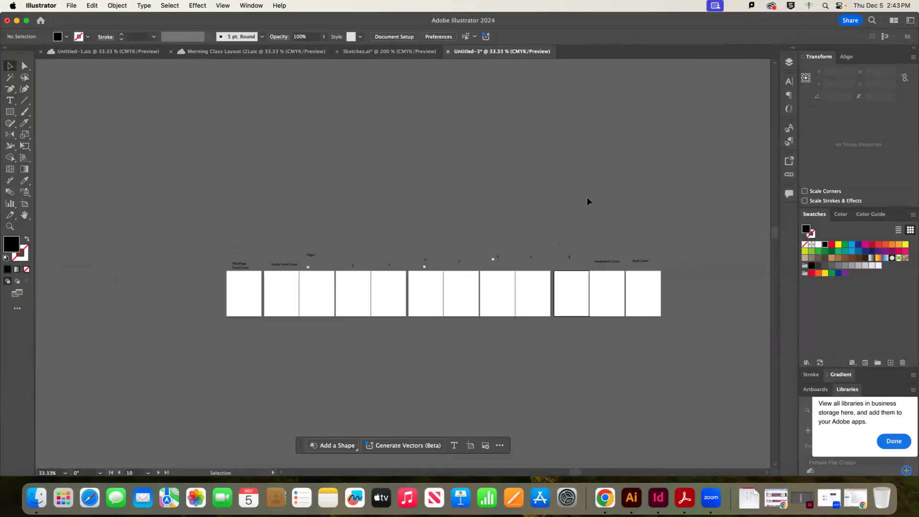
click(24, 67)
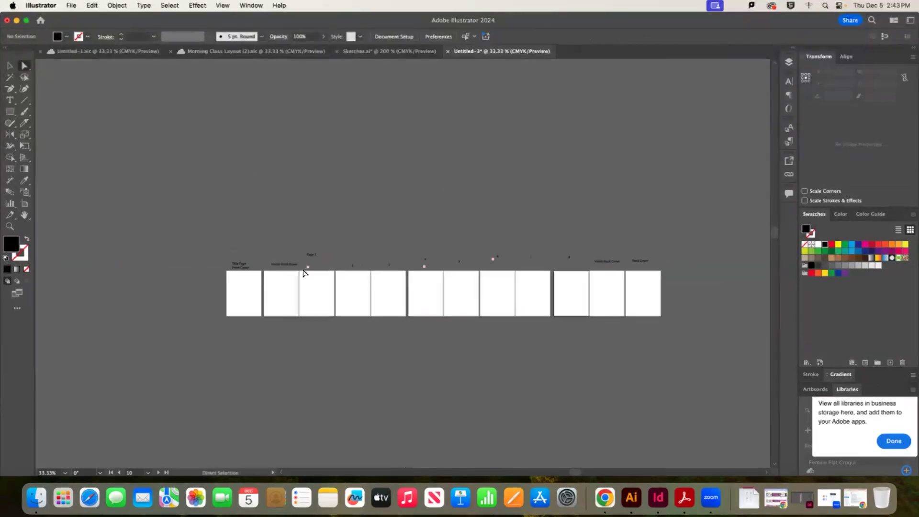
click(305, 272)
click(337, 269)
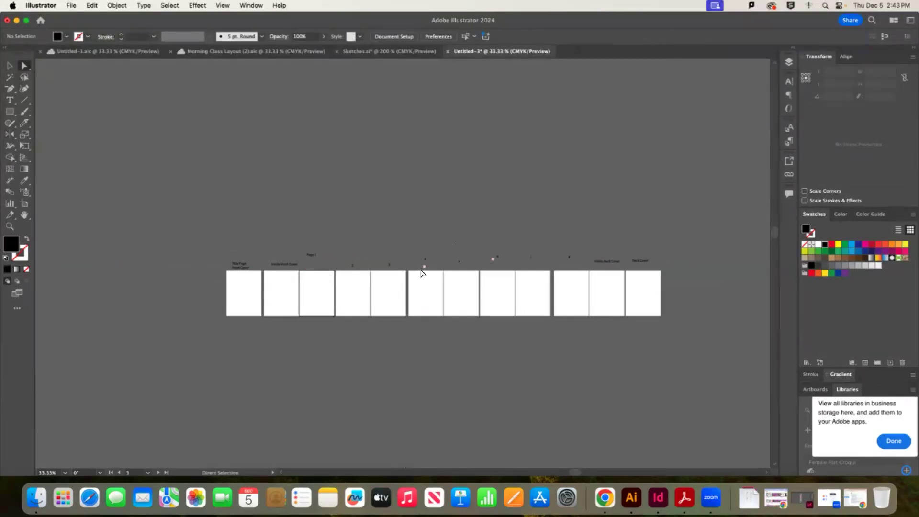
click(494, 260)
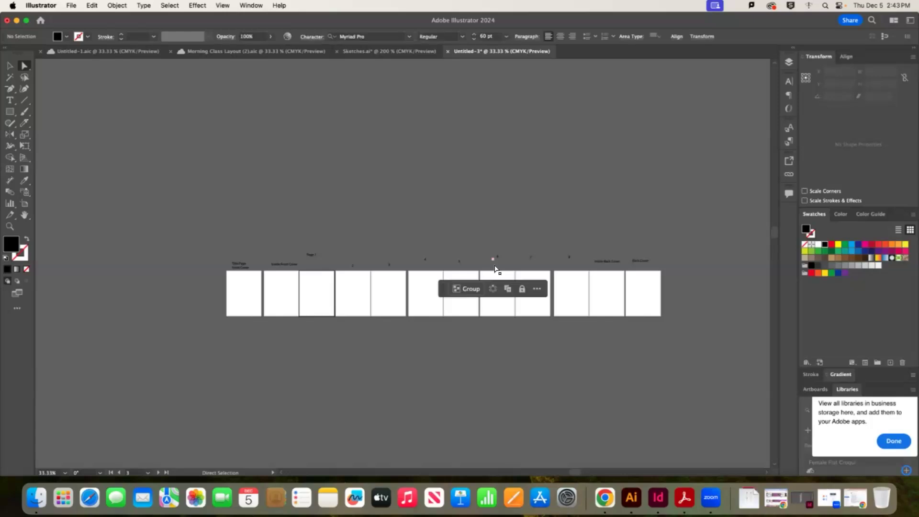
click(53, 174)
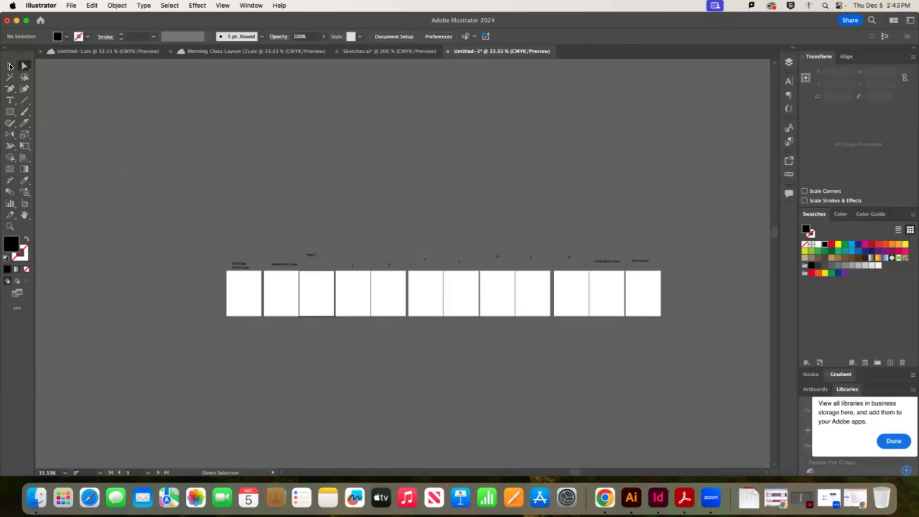
click(10, 66)
drag(311, 254, 316, 264)
click(300, 236)
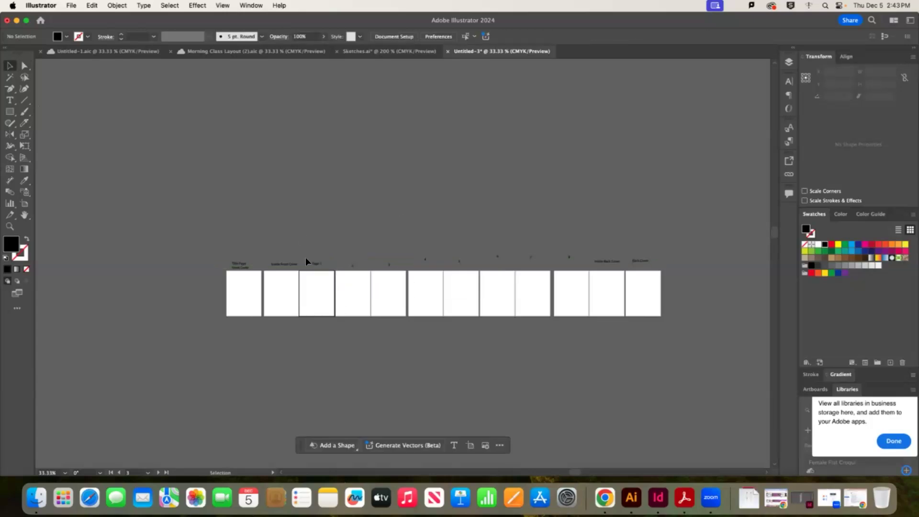
Select all labels and align their vertical centres onto one line
key(super+a)
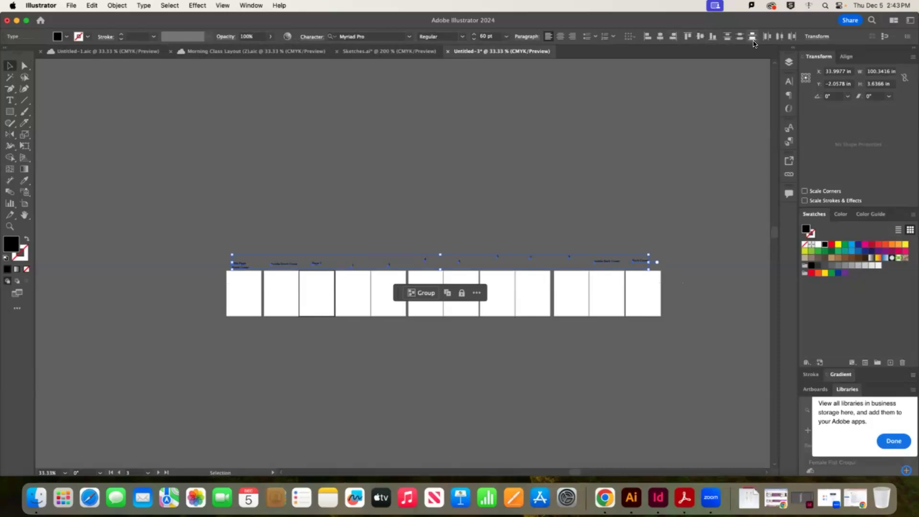
click(701, 37)
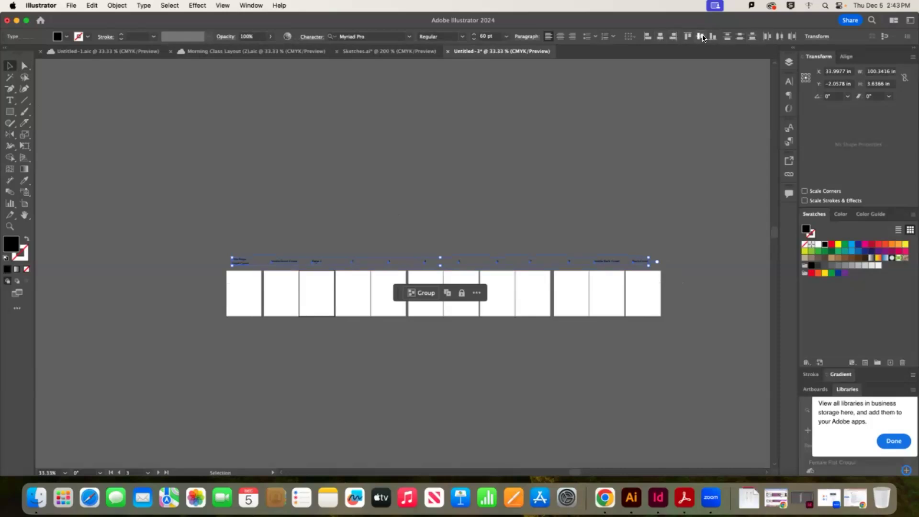
click(572, 193)
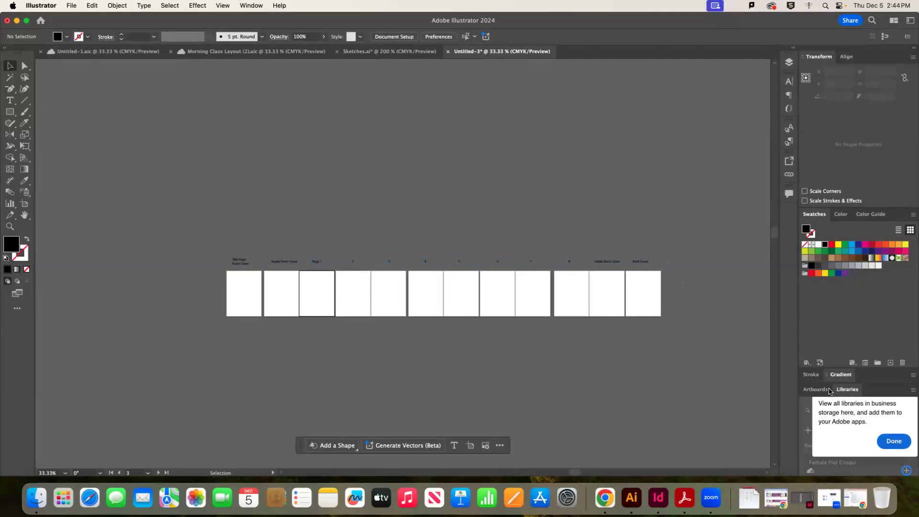
Create Layer 2 in the Layers panel and keep Layer 1 as the active layer
click(818, 389)
click(811, 374)
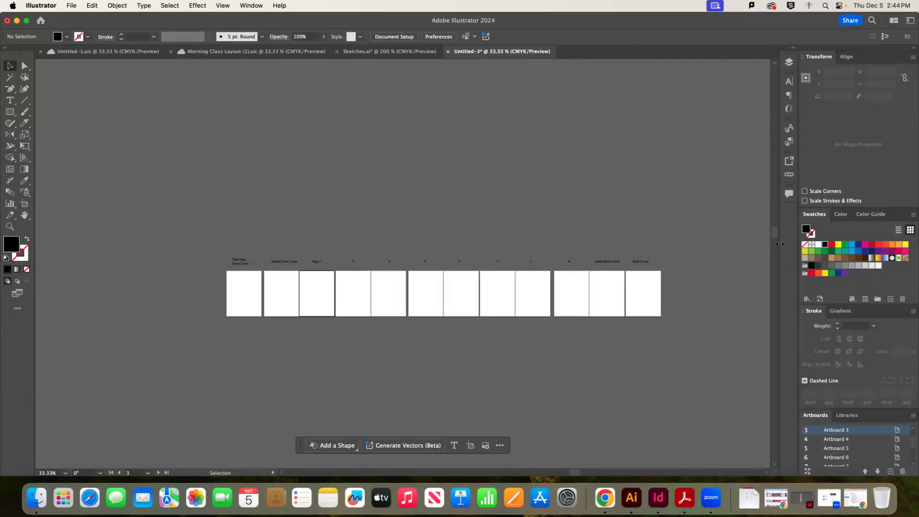
click(790, 63)
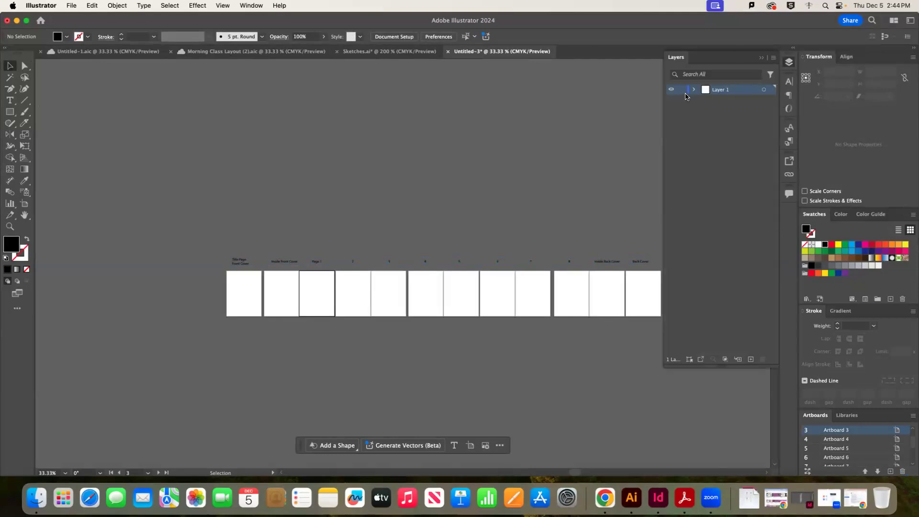
click(750, 359)
click(734, 101)
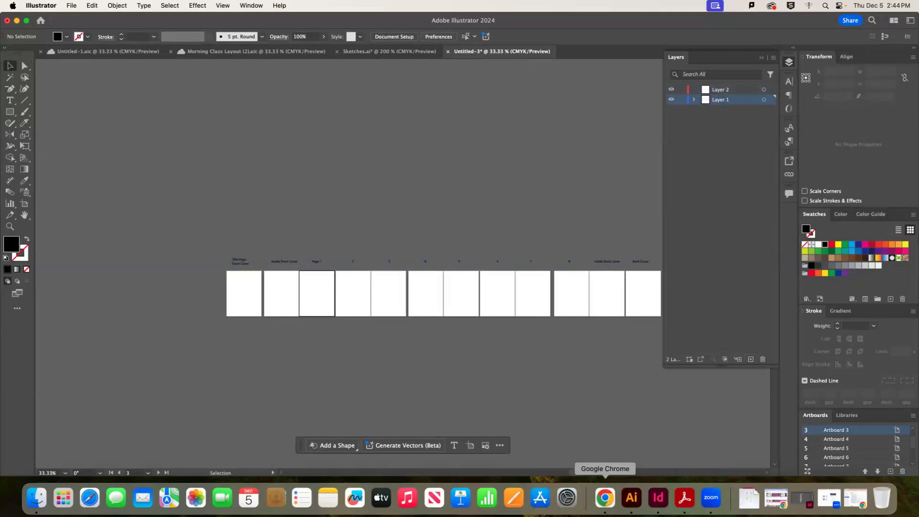
click(605, 498)
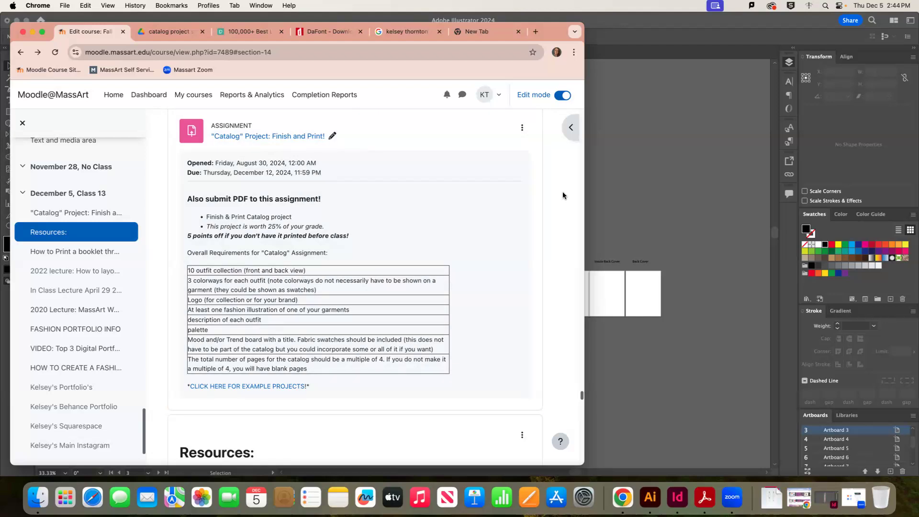
Re-search 'landscape' on Pexels and download the starry night-sky photo pexels-pixabay-355465.jpg
click(246, 31)
double_click(233, 103)
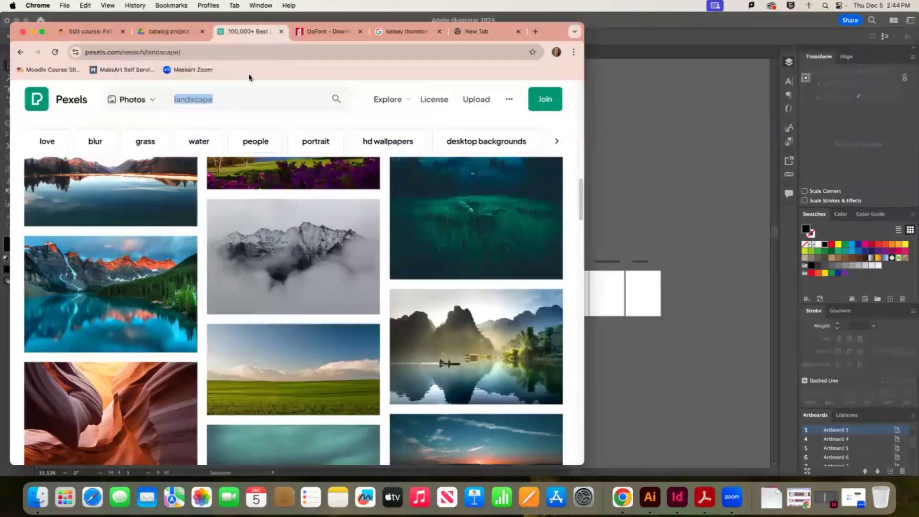
key(Return)
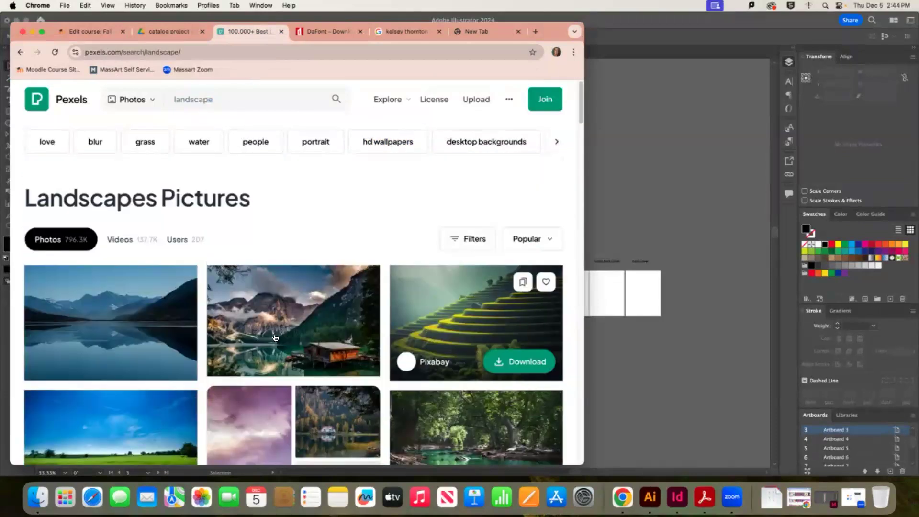
scroll(165, 358, down, 7)
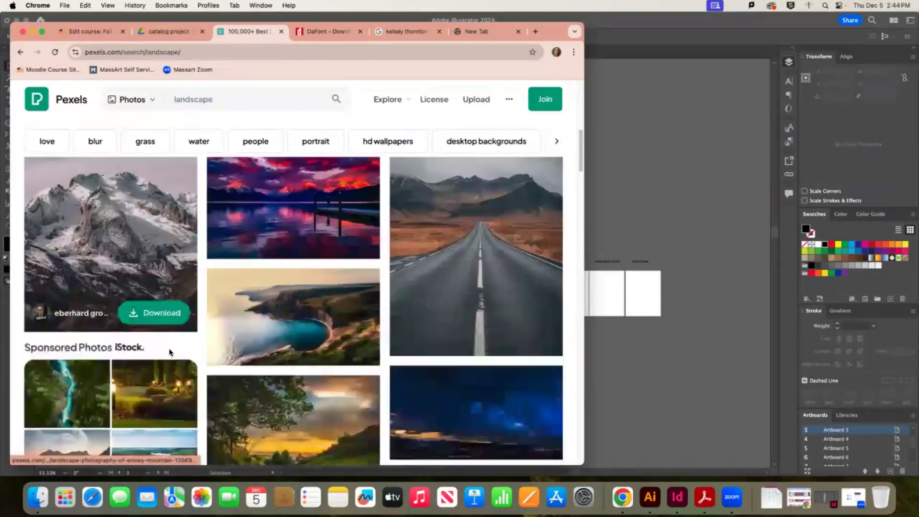
scroll(172, 354, up, 3)
scroll(172, 354, down, 2)
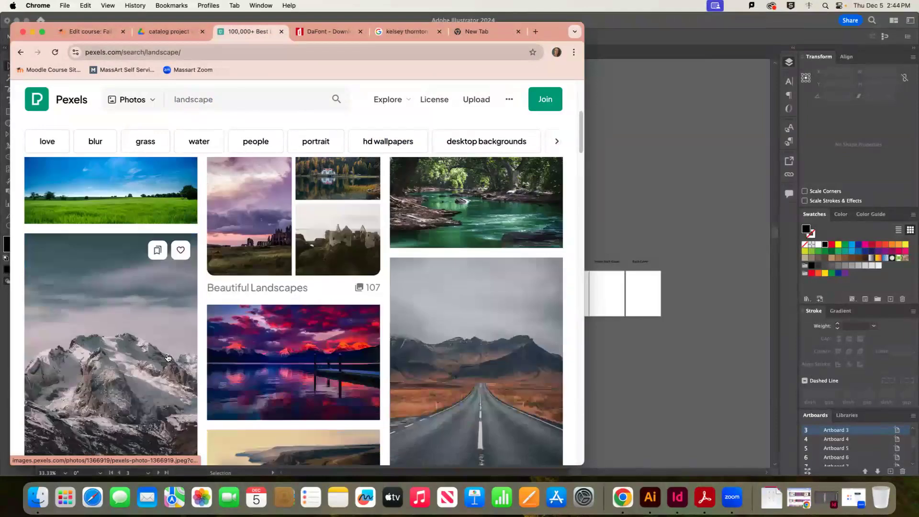
scroll(163, 355, down, 4)
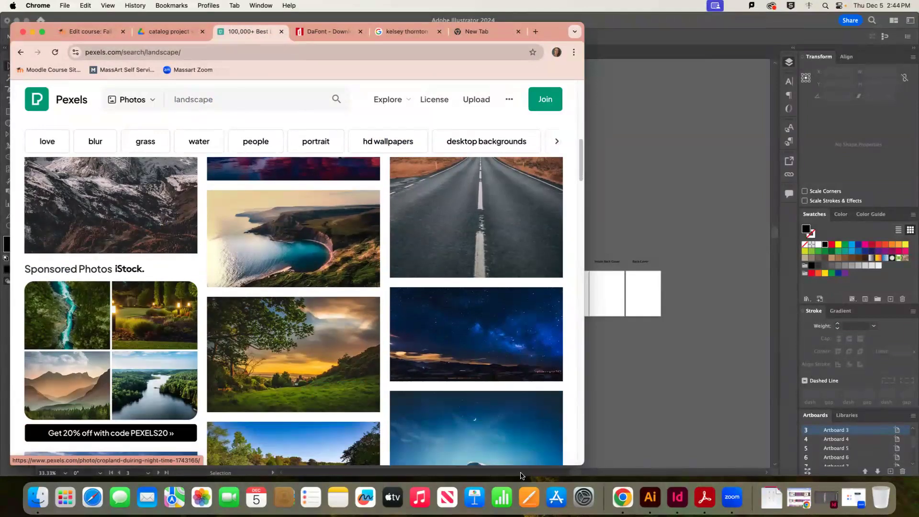
click(513, 339)
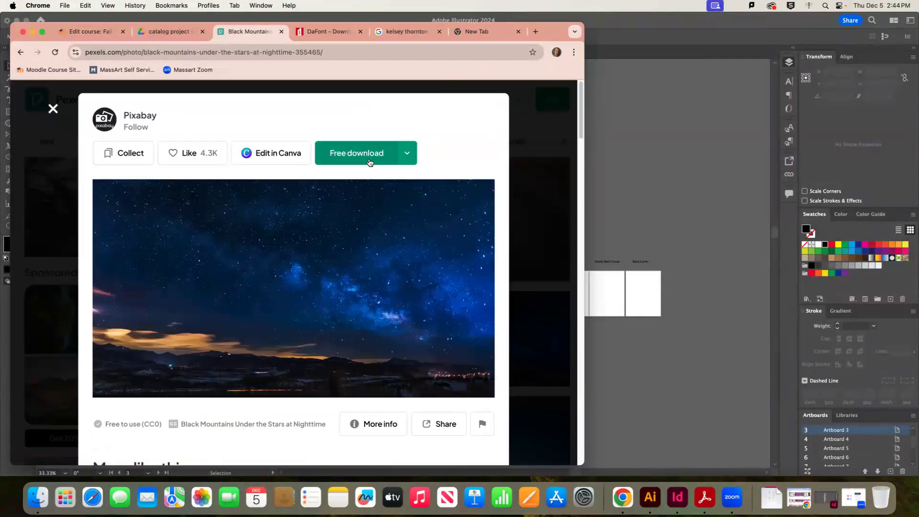
click(406, 153)
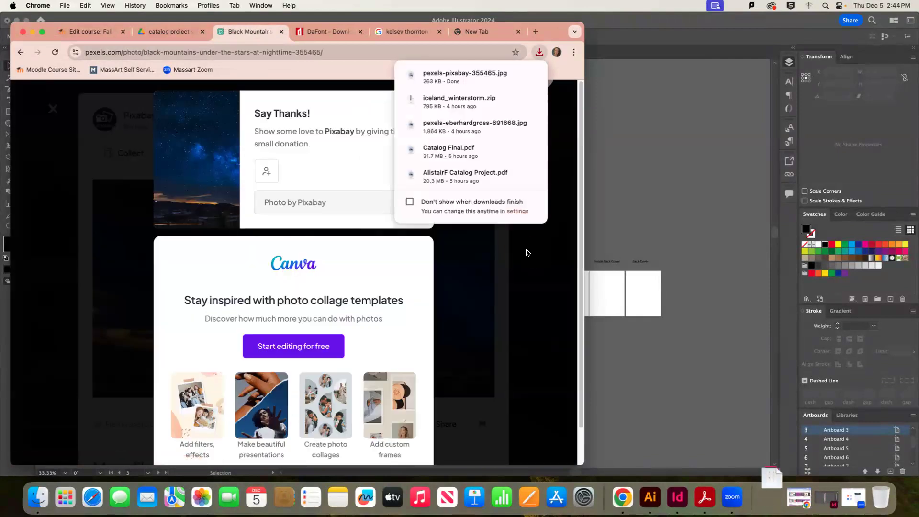
click(725, 285)
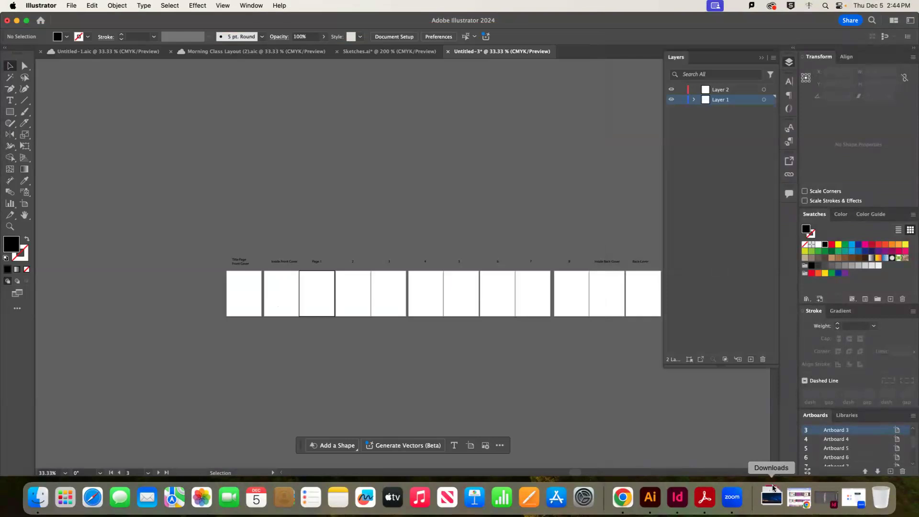
Place the downloaded night-sky JPG and scale it over the pages 4–5 spread
click(772, 504)
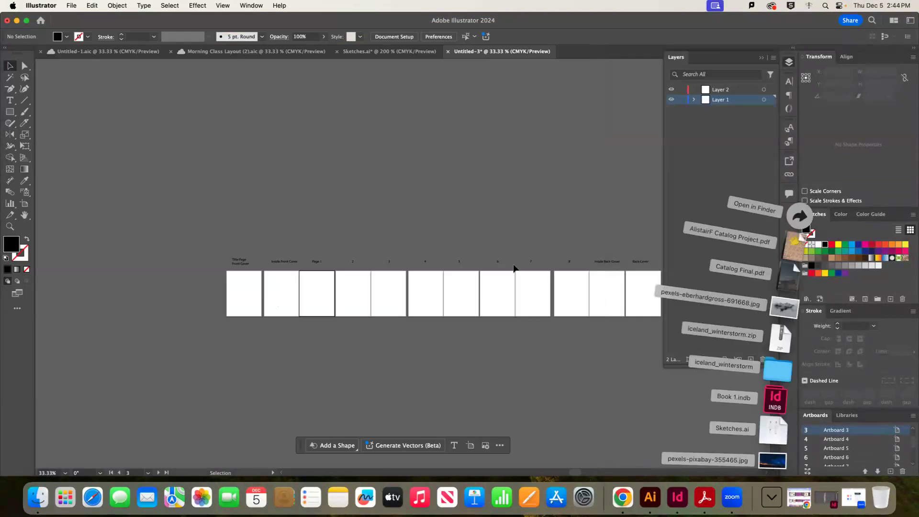
drag(780, 464, 491, 383)
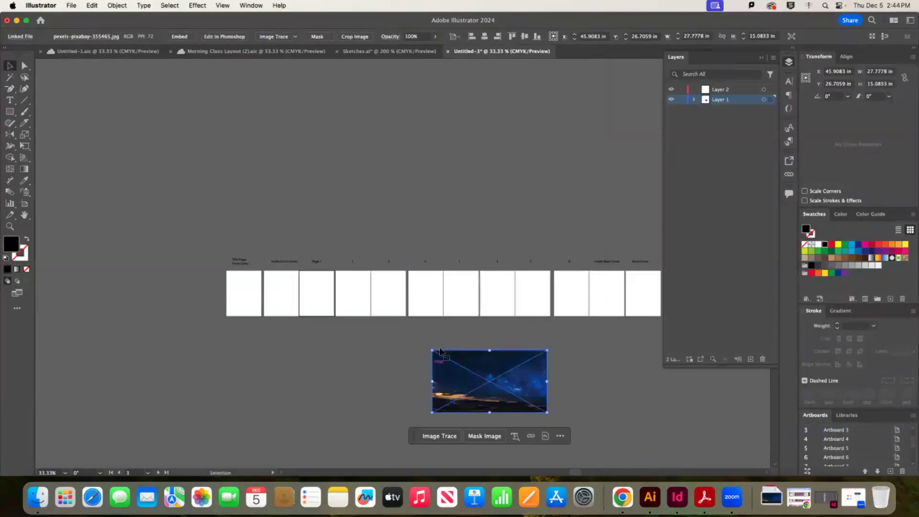
click(359, 351)
drag(474, 370, 450, 290)
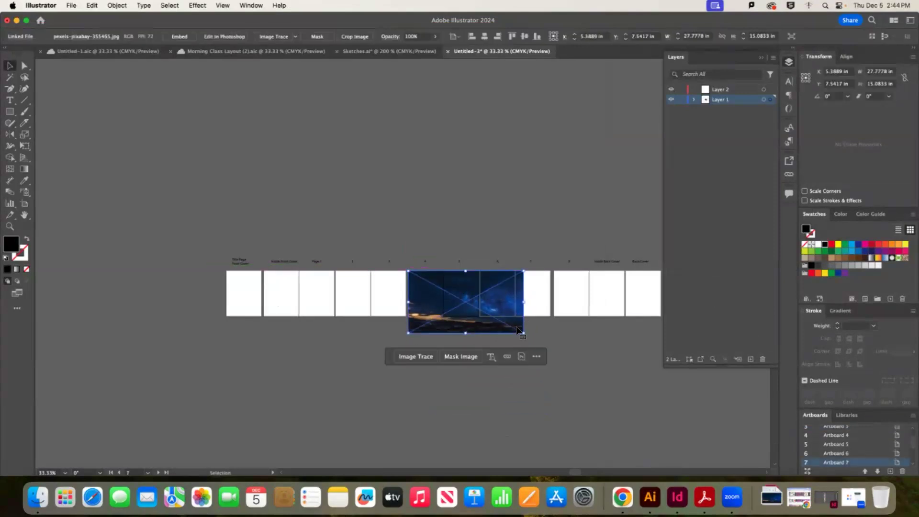
mouse_move(523, 301)
mouse_down()
mouse_move(477, 303)
mouse_move(495, 303)
mouse_up()
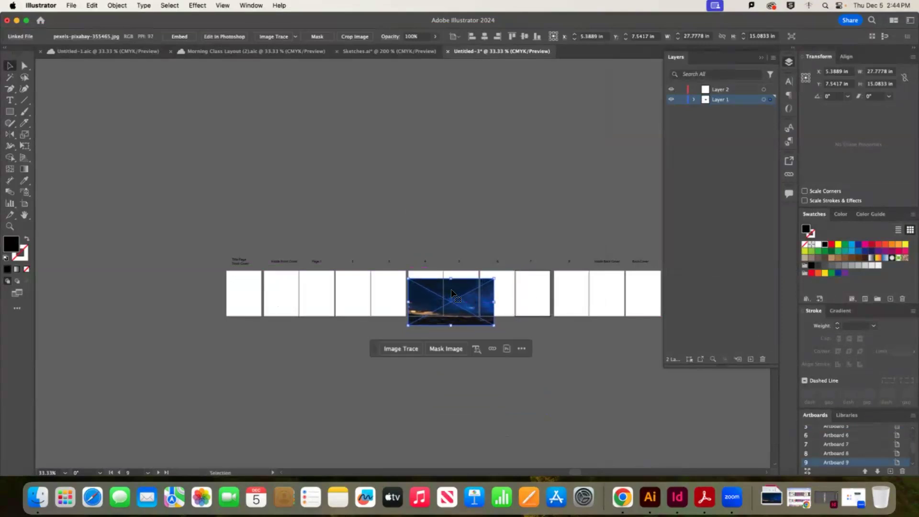
key(super+equal)
key(super+equal)
drag(392, 239, 377, 223)
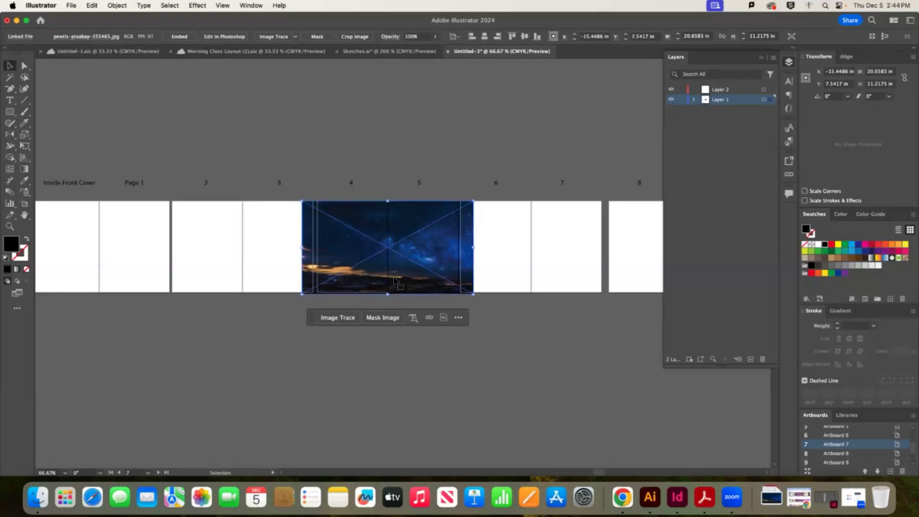
drag(387, 294, 388, 293)
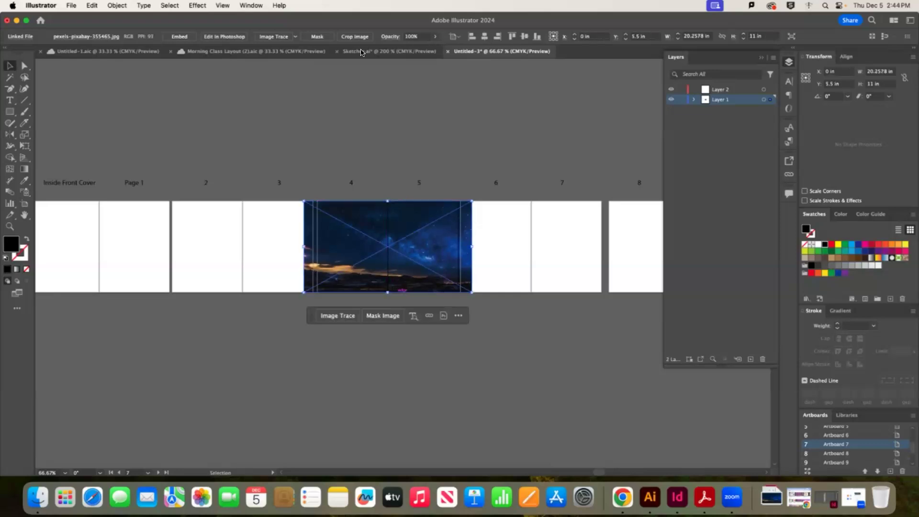
Crop the photo to the 17 × 11 in spread
click(549, 260)
drag(410, 226, 412, 252)
drag(327, 286, 317, 292)
key(Return)
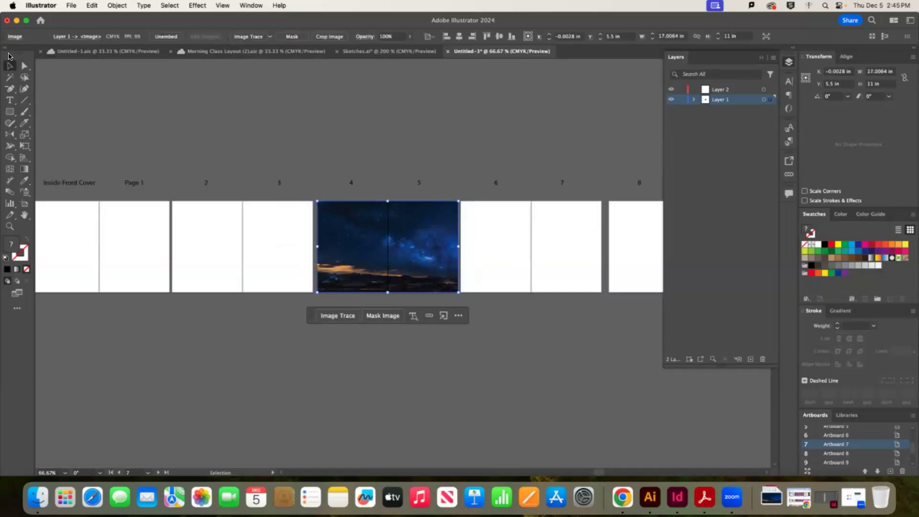
drag(435, 252, 577, 251)
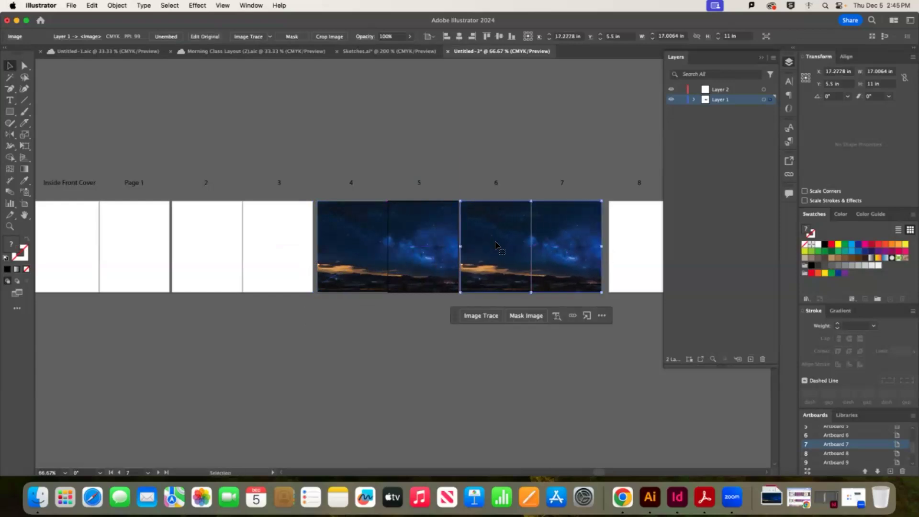
key(super+z)
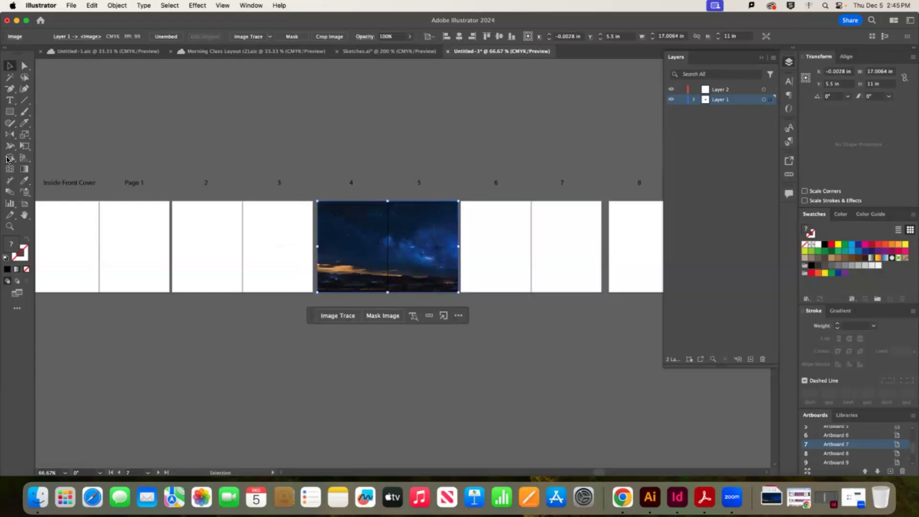
Draw a rectangle over the night-sky photo with a white fill at 59% opacity
click(9, 112)
drag(322, 205, 453, 285)
click(818, 245)
click(324, 36)
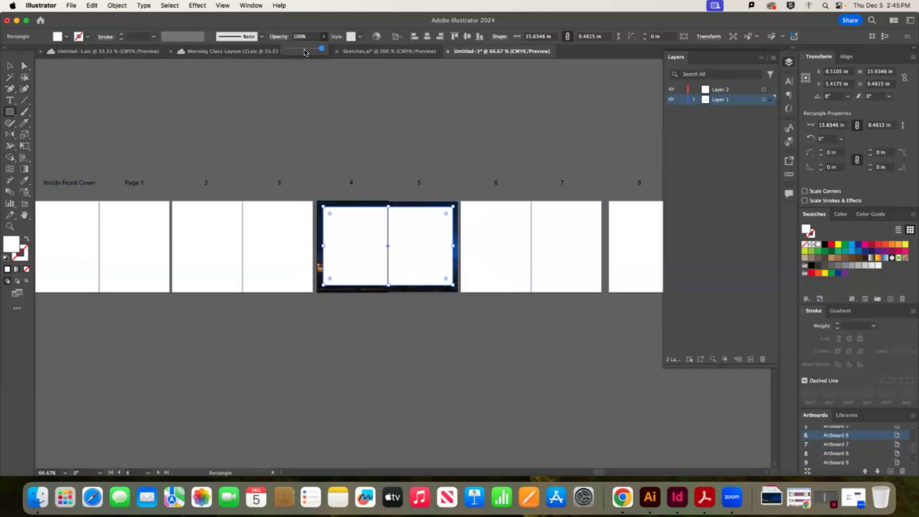
click(305, 50)
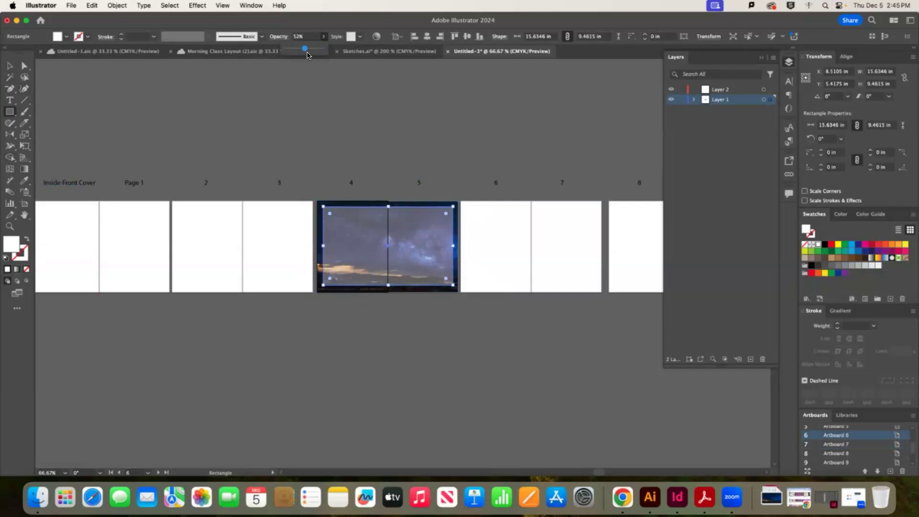
drag(307, 55, 310, 54)
Adjust the overlay rectangle's width, then select the photo together with its overlay
click(9, 67)
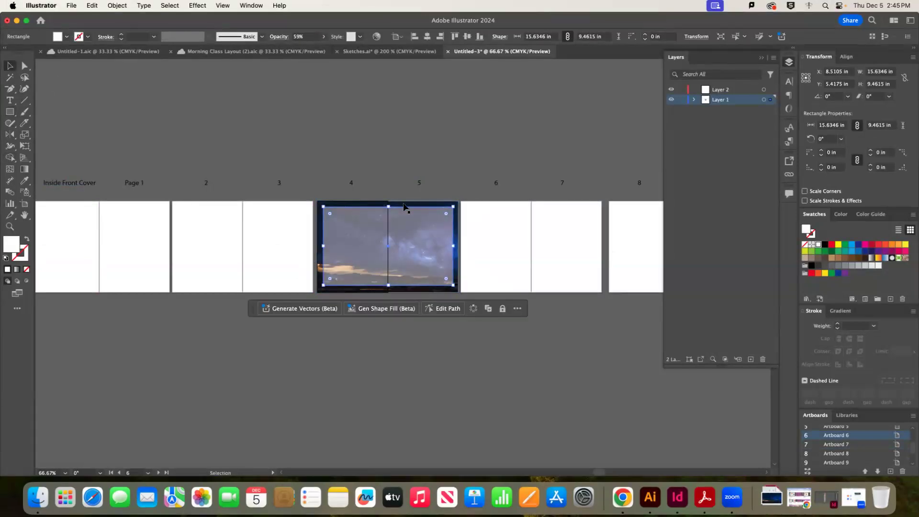
click(427, 271)
click(424, 264)
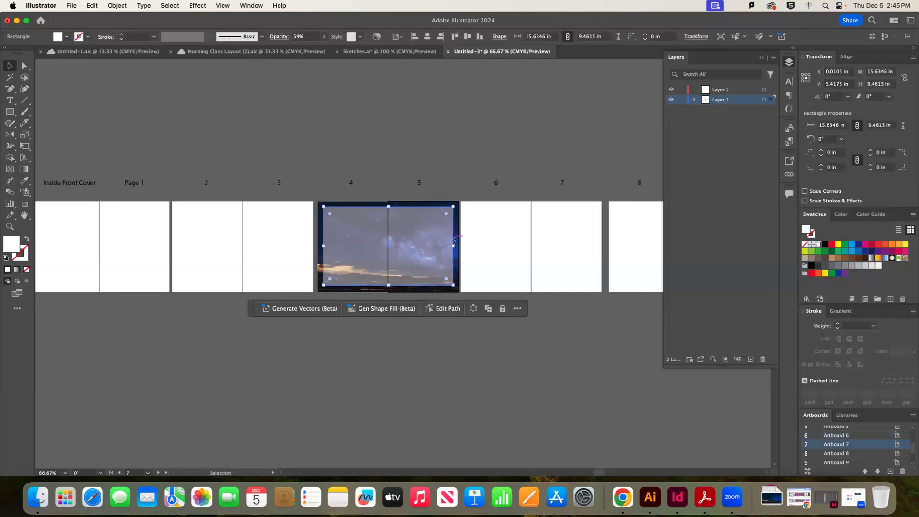
drag(454, 245, 452, 246)
click(93, 116)
click(330, 240)
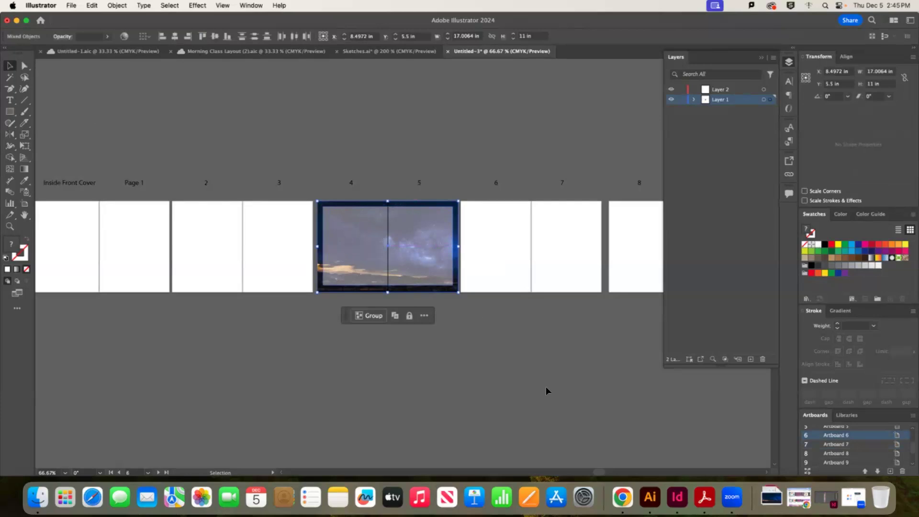
Copy the overlaid sky spread onto pages 6–7, page 8 and the remaining inner spreads
scroll(596, 471, right, 5)
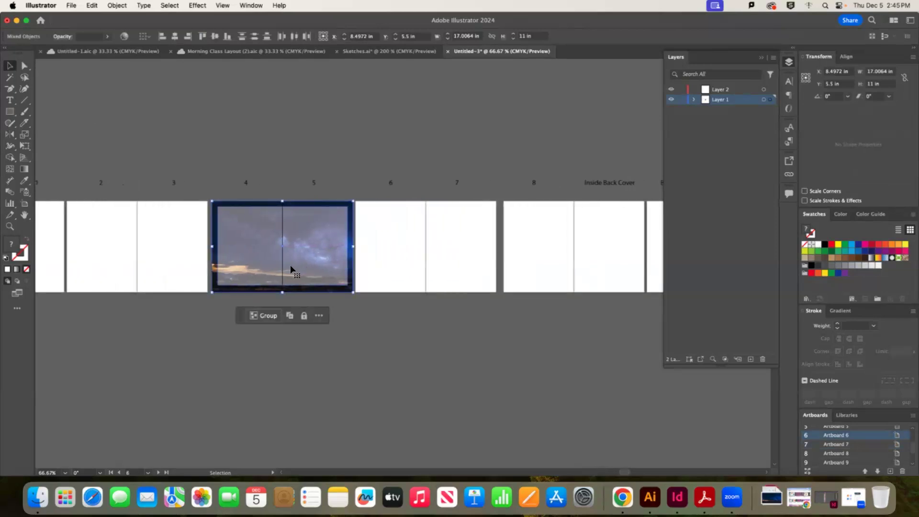
drag(254, 259, 399, 254)
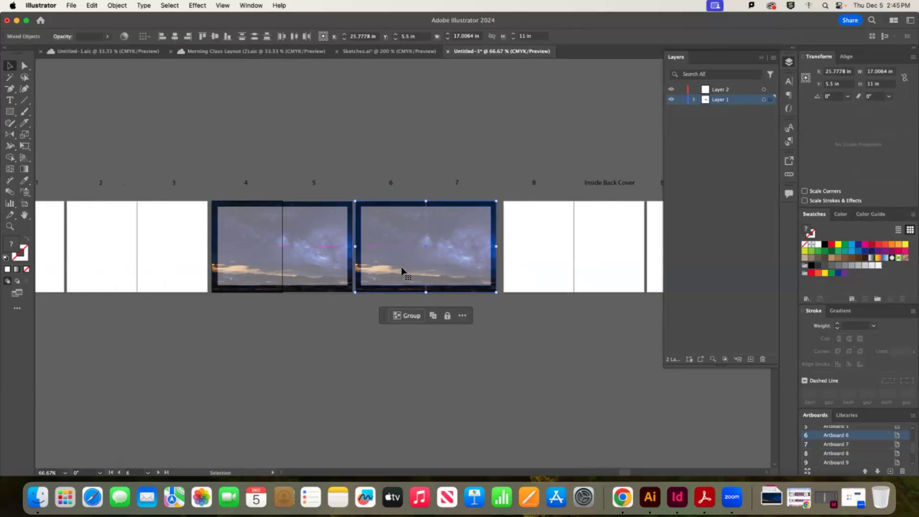
drag(397, 259, 532, 254)
scroll(765, 474, right, 5)
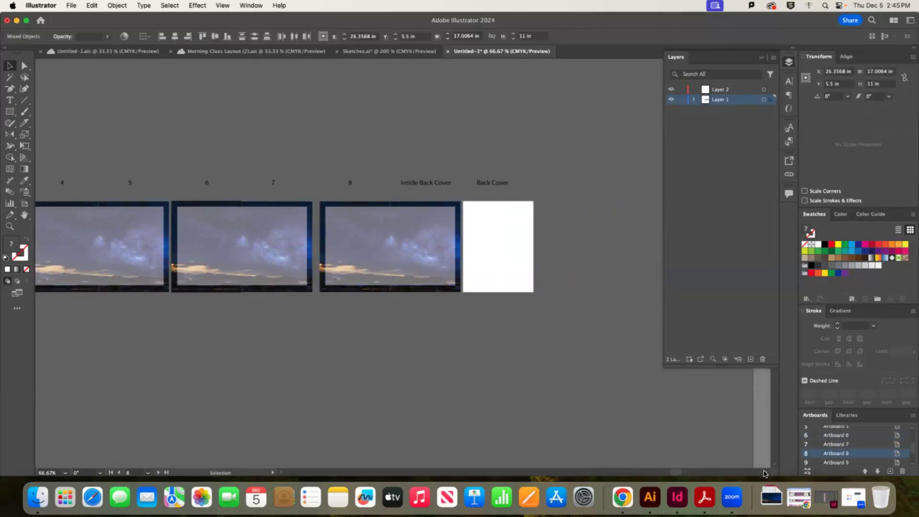
scroll(765, 474, right, 3)
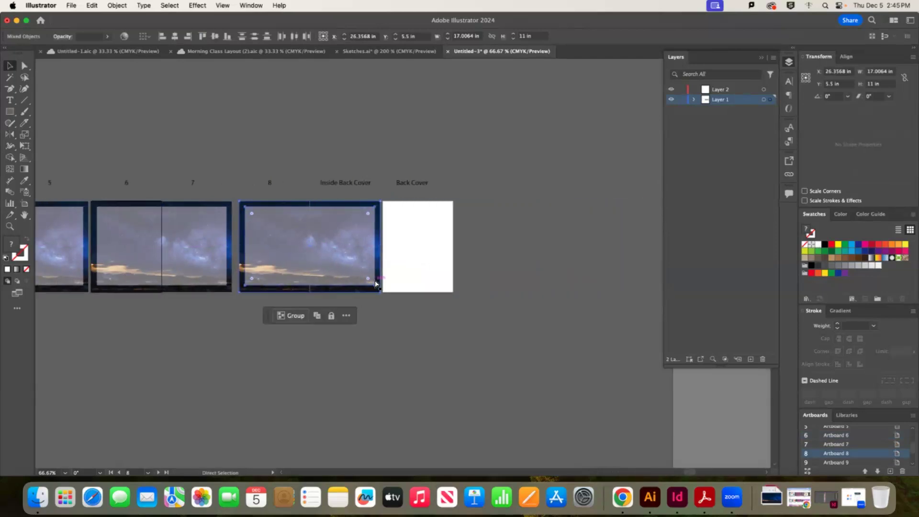
key(super+minus)
drag(581, 279, 315, 212)
click(490, 307)
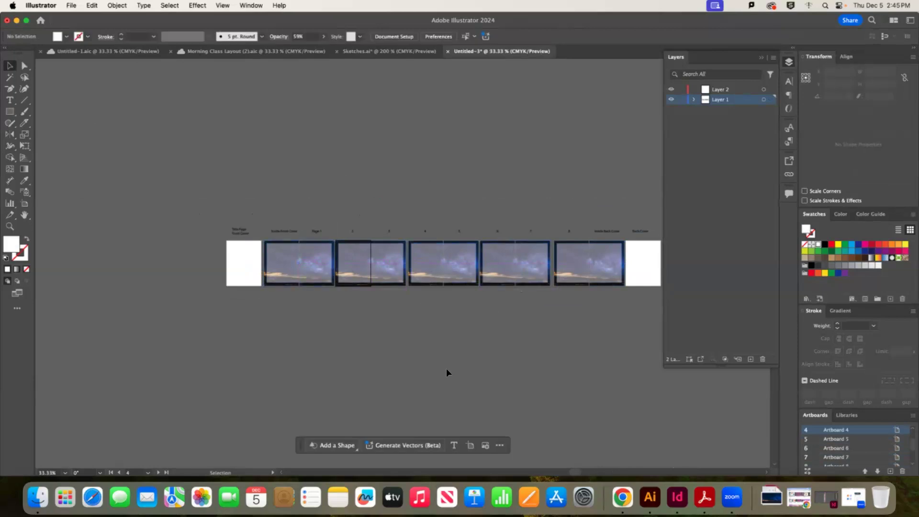
Place a copy of the inside-front-cover sky photo onto the cover artboard
click(315, 284)
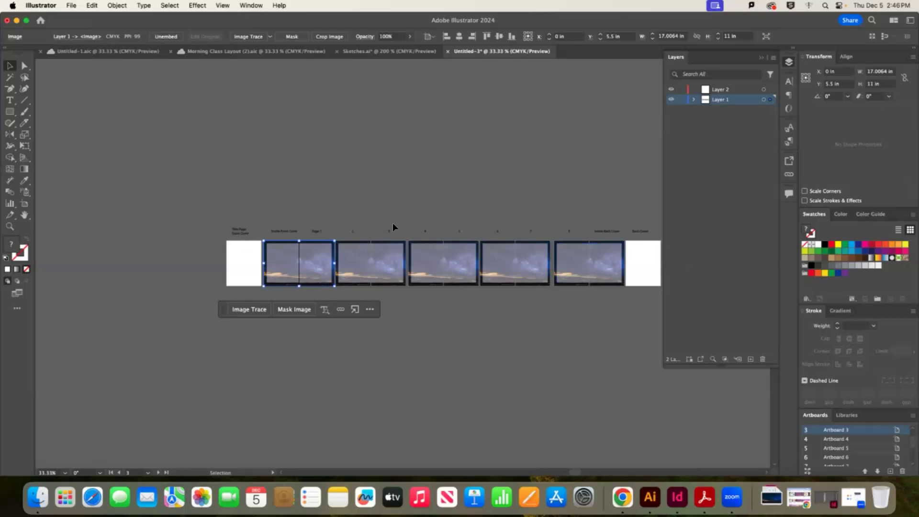
drag(314, 287, 647, 267)
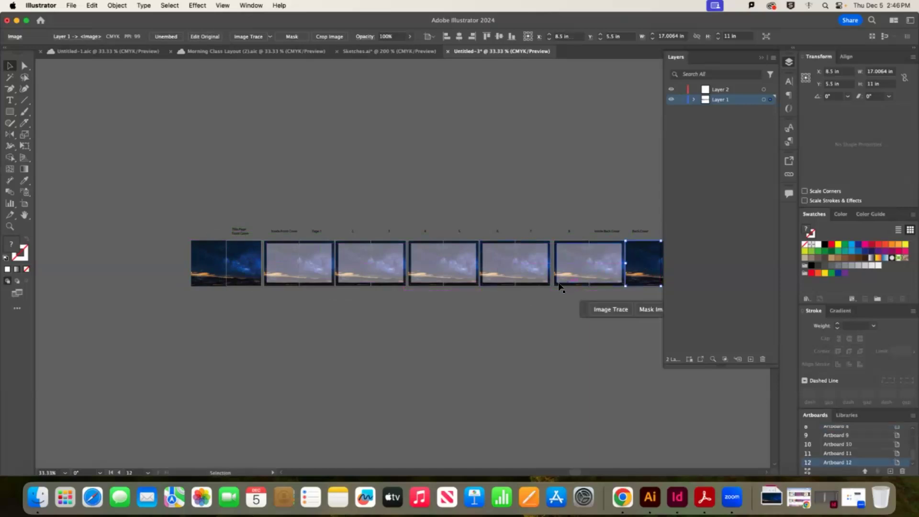
click(762, 57)
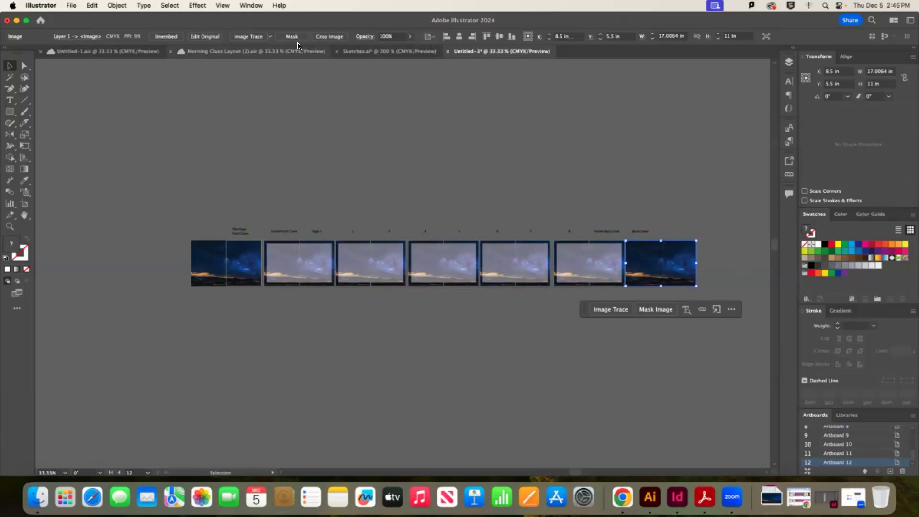
Crop the back-cover and front-cover photos to single-page width of 8.5 in
click(329, 36)
drag(693, 262, 661, 262)
key(Return)
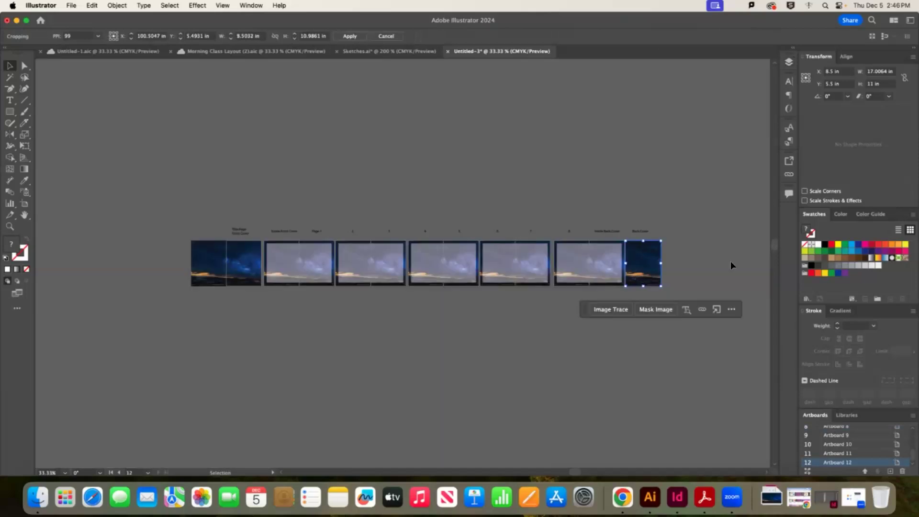
click(207, 268)
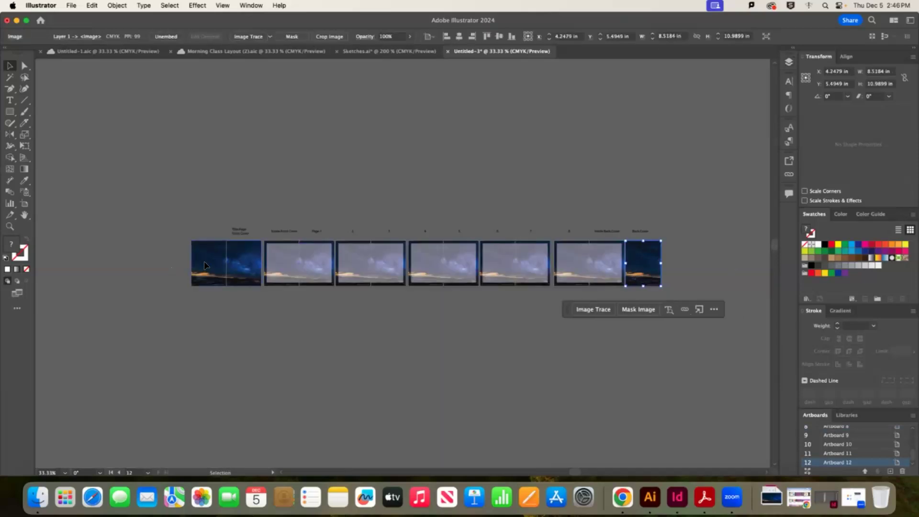
click(320, 37)
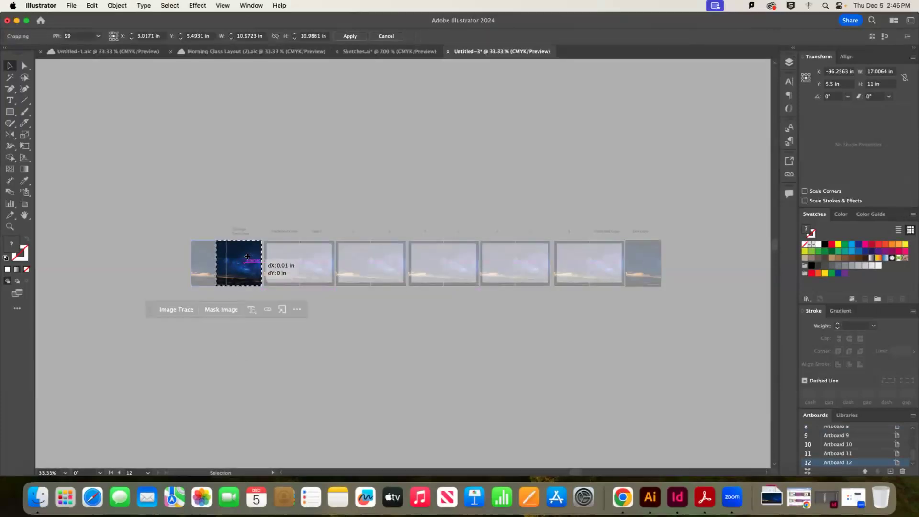
drag(217, 264, 228, 266)
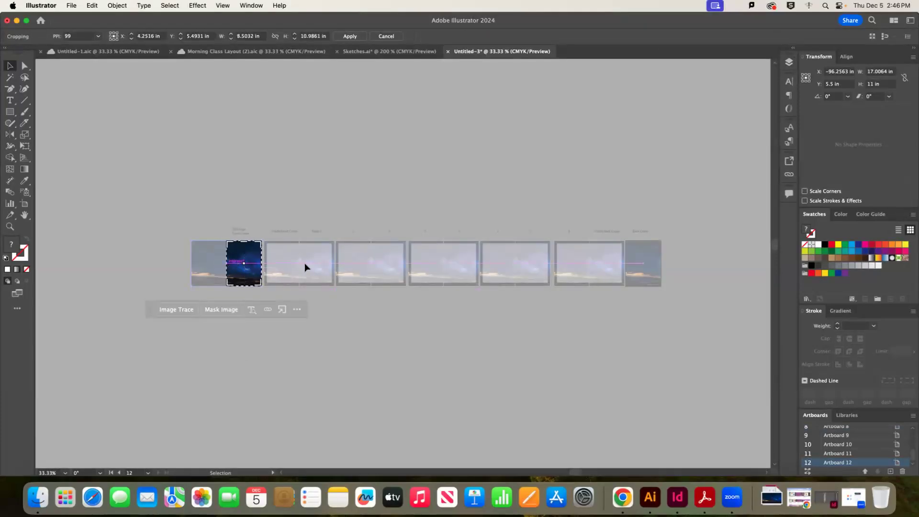
key(Return)
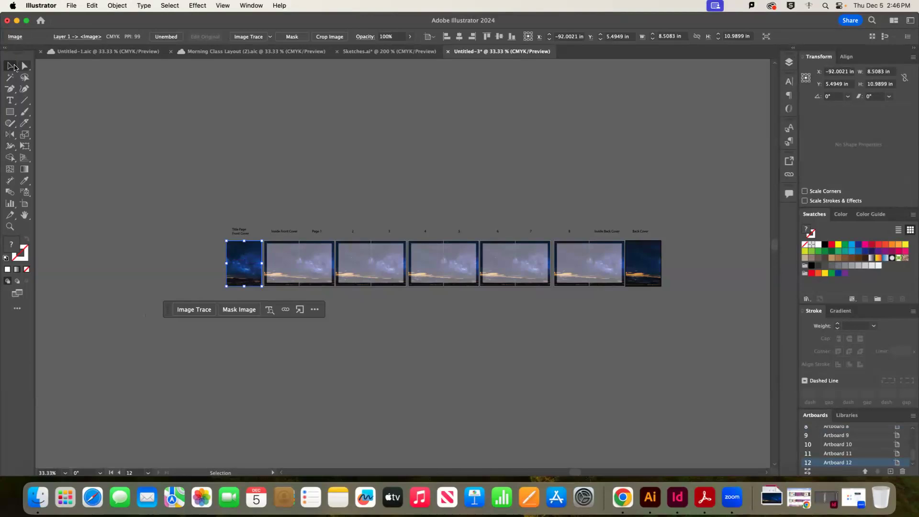
click(392, 152)
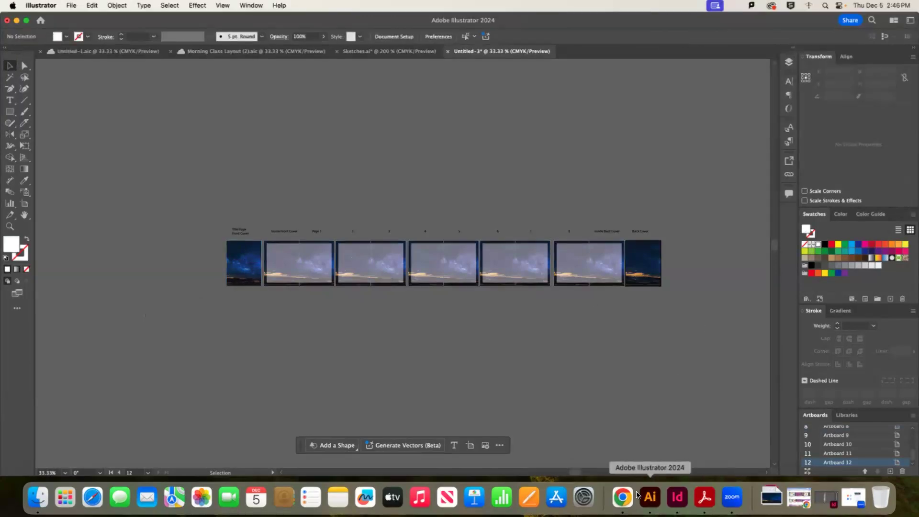
Download the Equila font from DaFont's listing in Chrome and open equila.zip
click(623, 497)
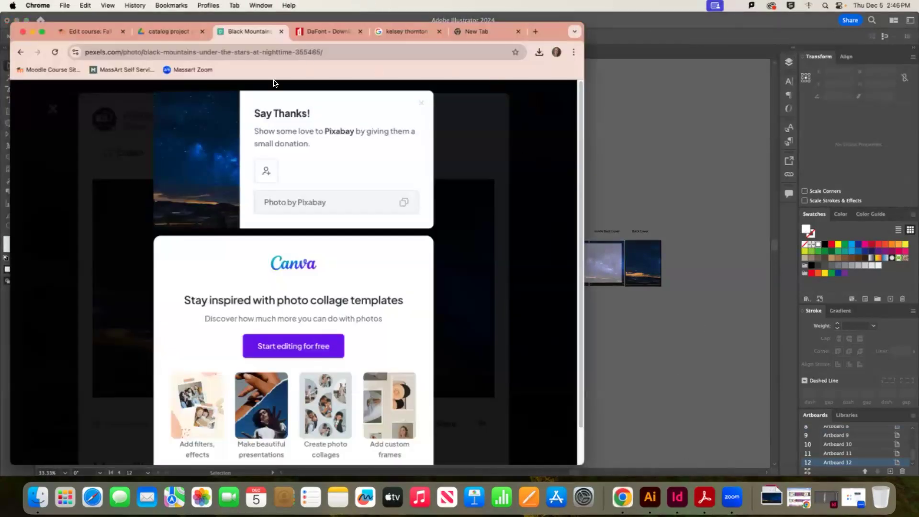
drag(177, 22, 183, 61)
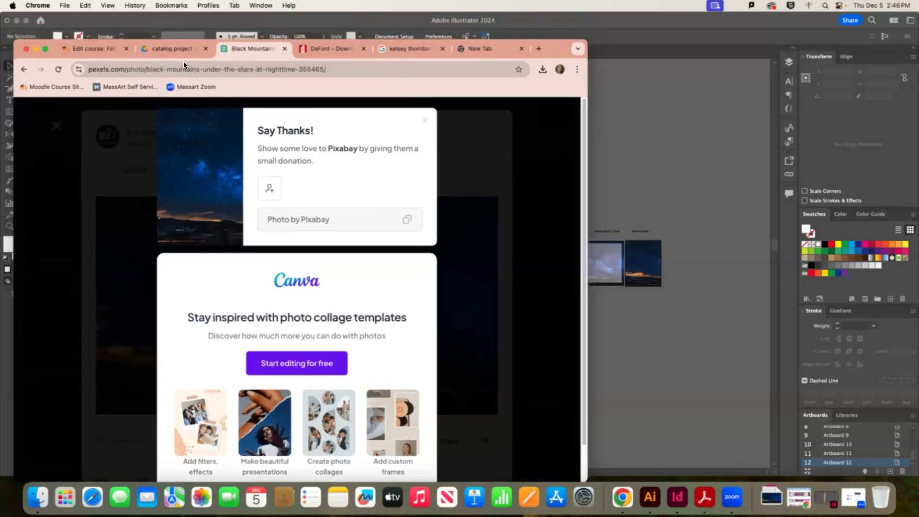
click(317, 69)
scroll(331, 319, down, 4)
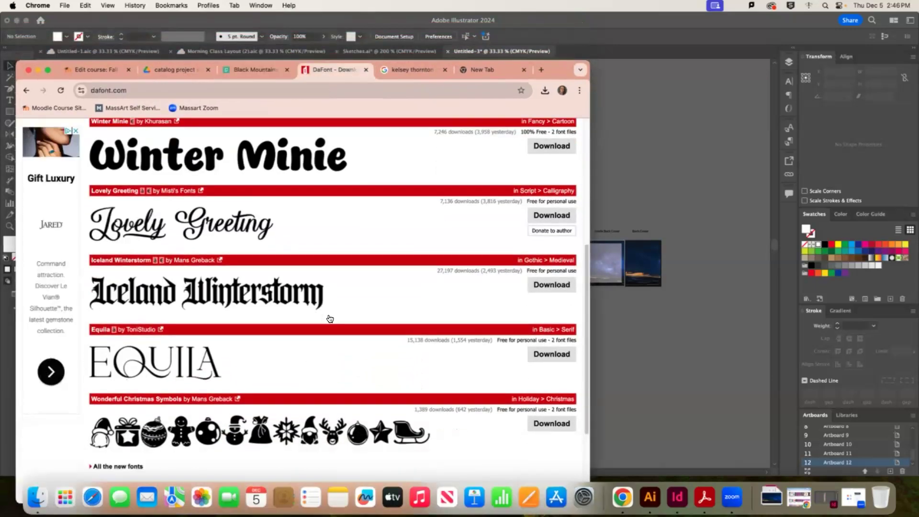
scroll(331, 320, down, 3)
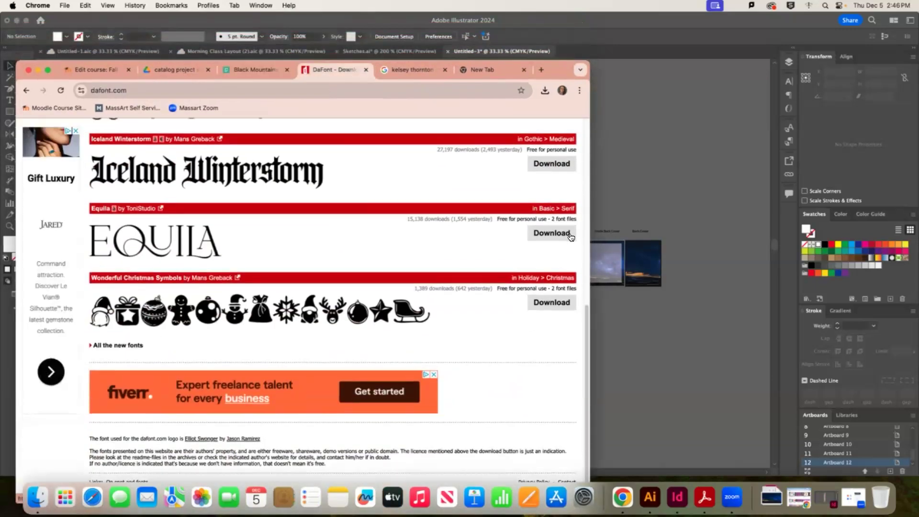
click(559, 237)
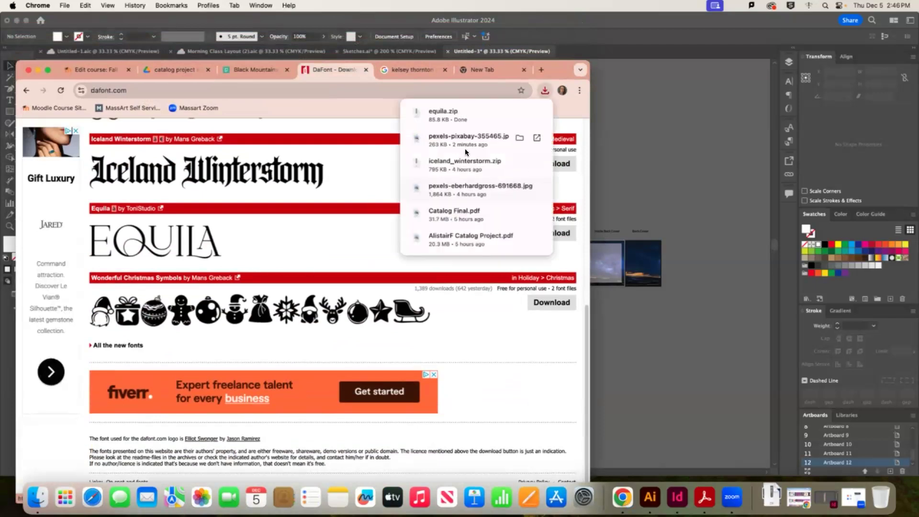
click(458, 110)
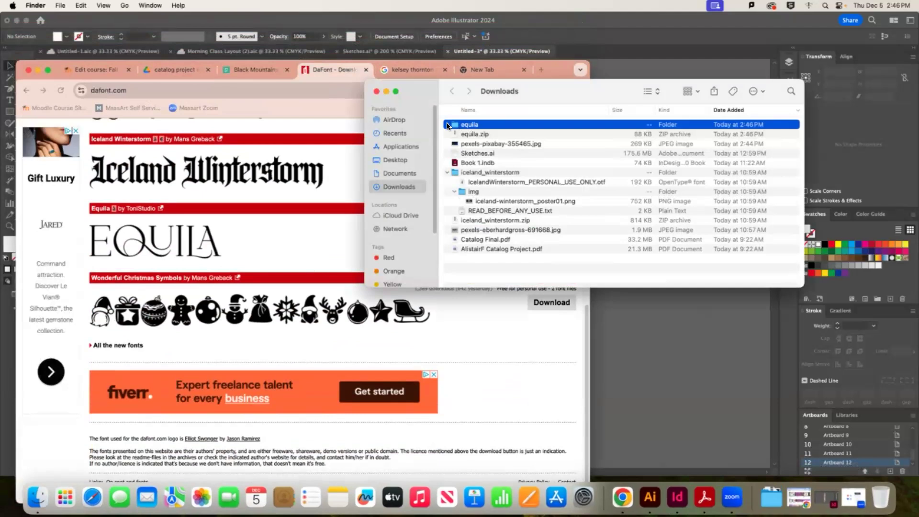
Install Equila Regular from Equila.otf through Font Book, then return to the Illustrator booklet
click(447, 125)
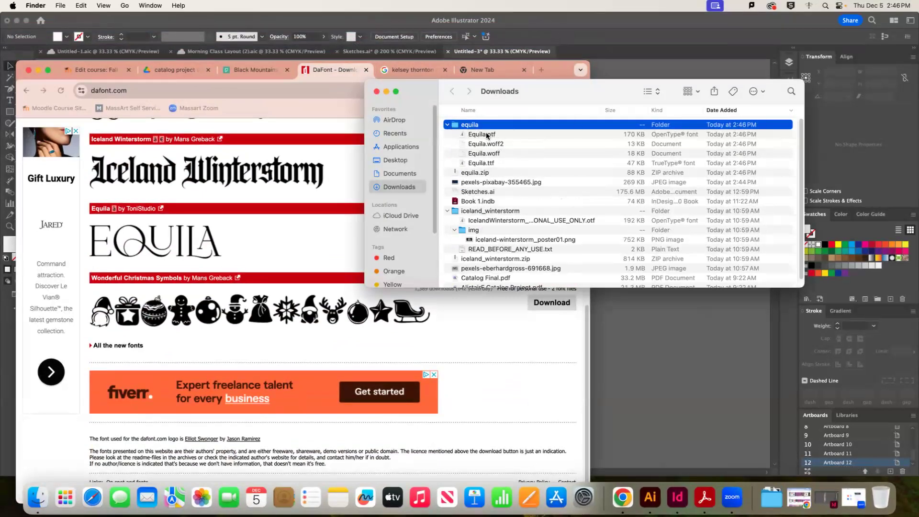
double_click(486, 135)
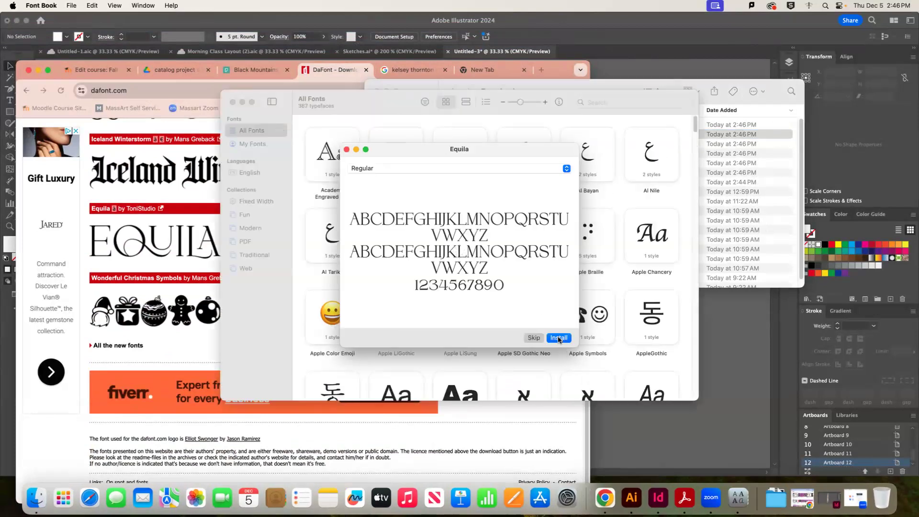
click(559, 338)
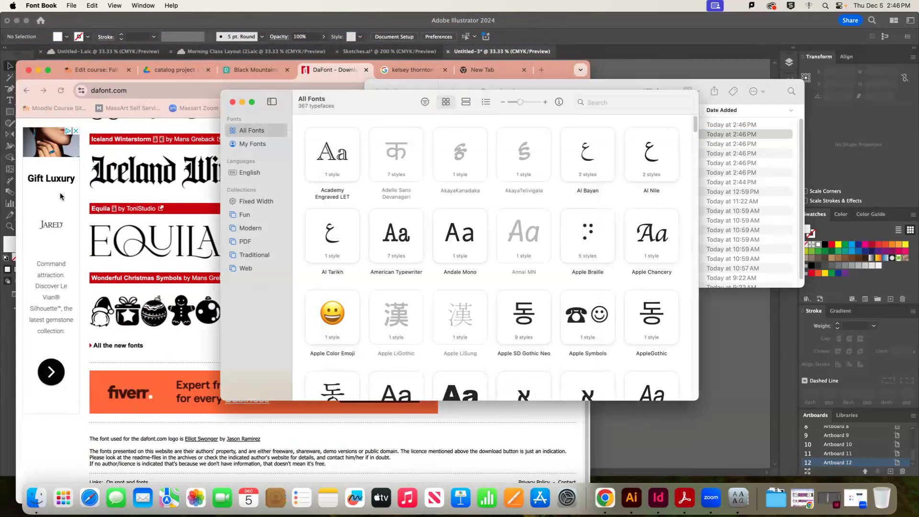
click(716, 369)
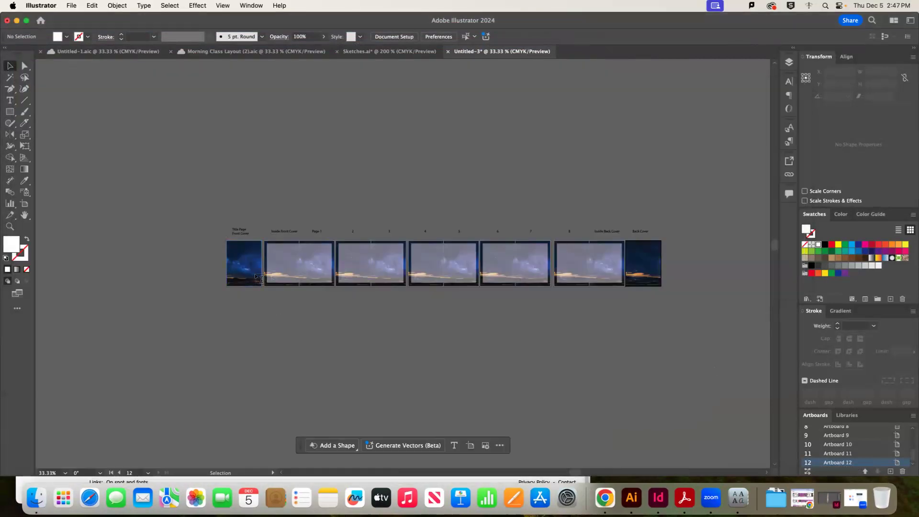
Type the Night Sky title on the front cover and set it in the Equila font
key(t)
click(235, 248)
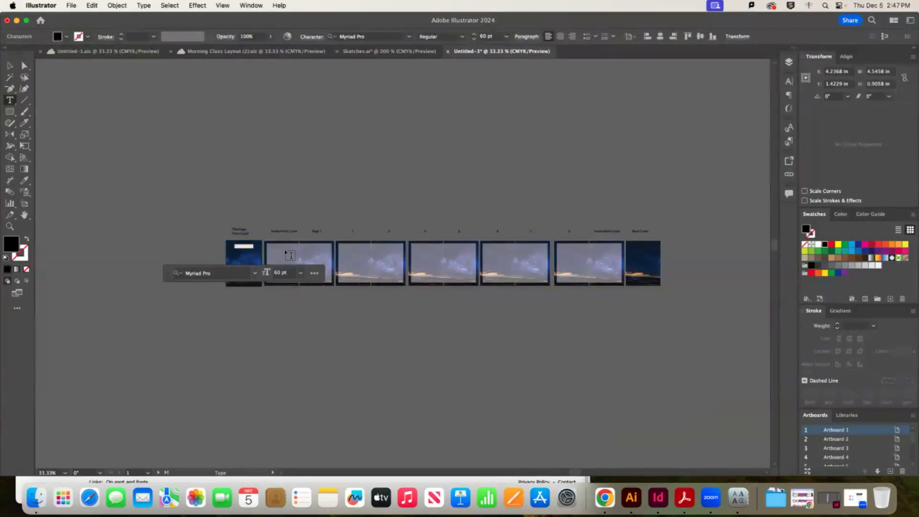
key(super+1)
text(Title)
text( Sky)
key(shift+Left)
key(shift+Left)
key(shift+Left)
key(shift+Left)
key(shift+Left)
key(shift+Left)
key(shift+Left)
key(shift+Left)
key(shift+Left)
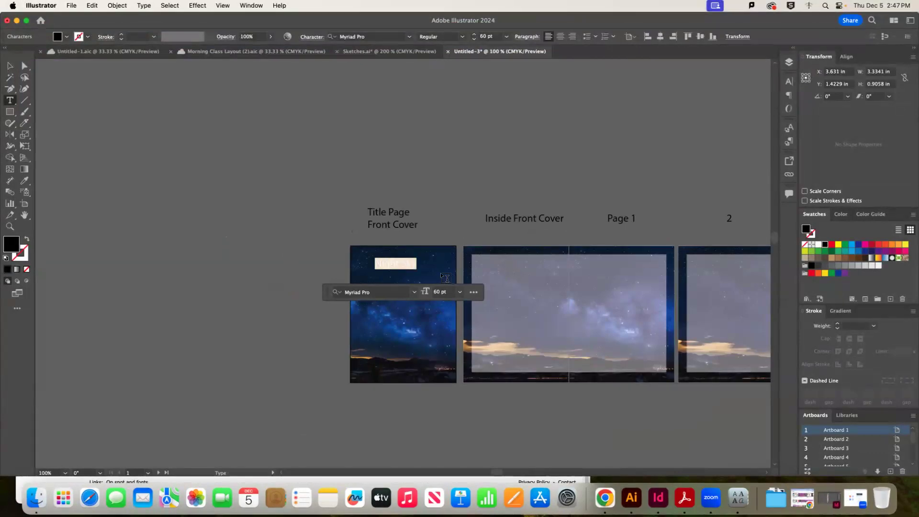
click(415, 292)
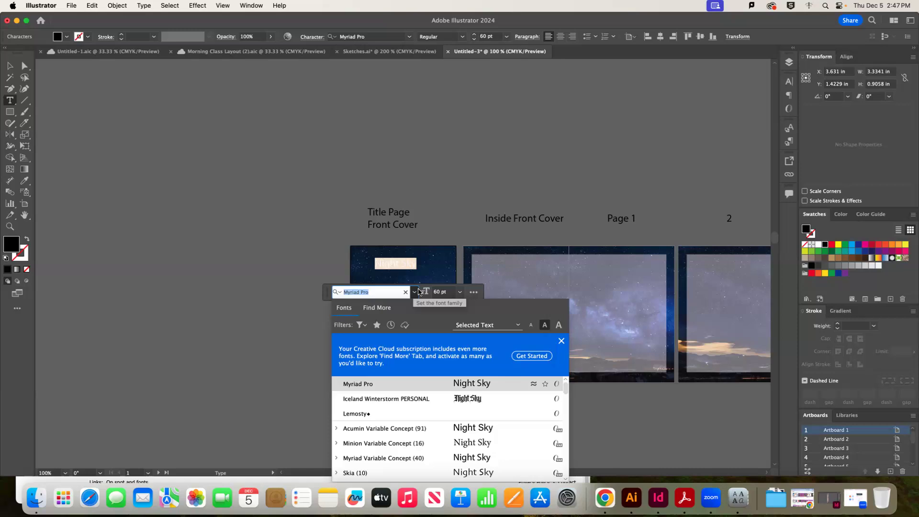
text(eq)
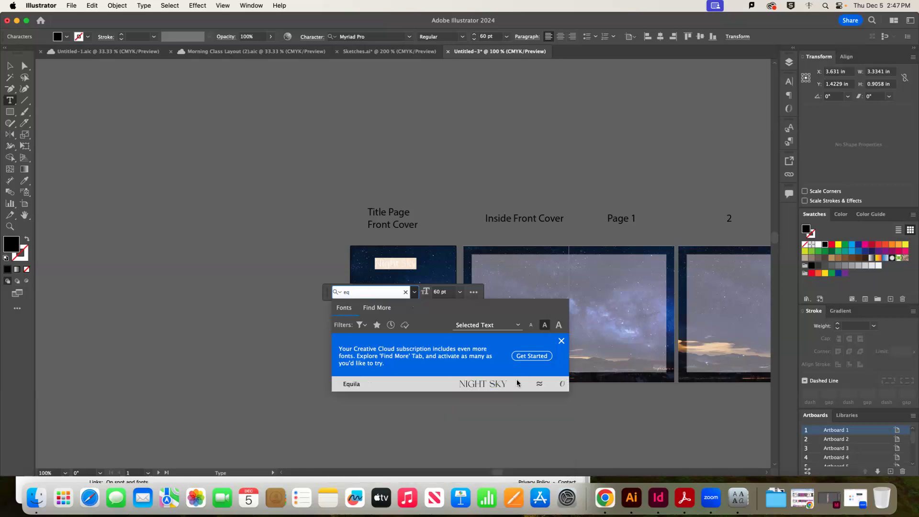
click(494, 383)
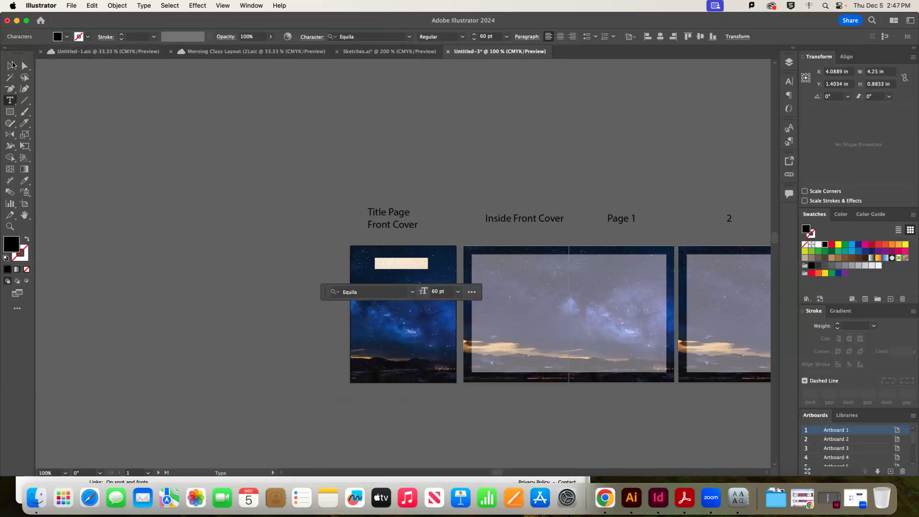
Make the title white with no stroke and scale it to about 60 pt near the top
click(6, 259)
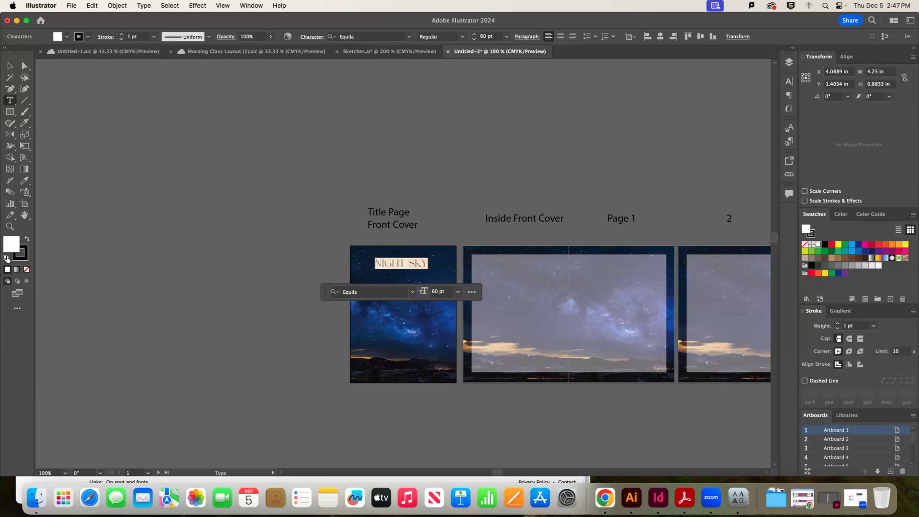
click(6, 259)
click(20, 259)
click(27, 269)
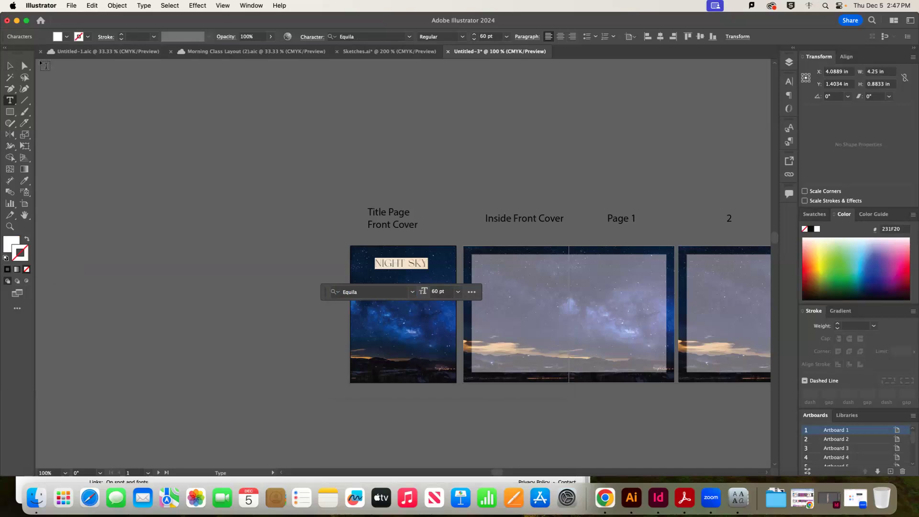
key(Escape)
click(263, 177)
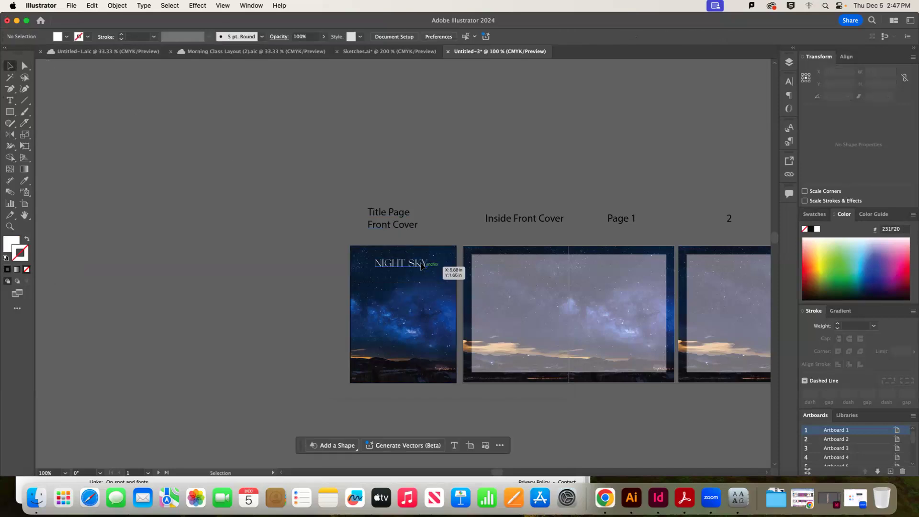
click(425, 265)
mouse_move(403, 270)
mouse_down()
mouse_move(417, 287)
mouse_move(405, 275)
mouse_up()
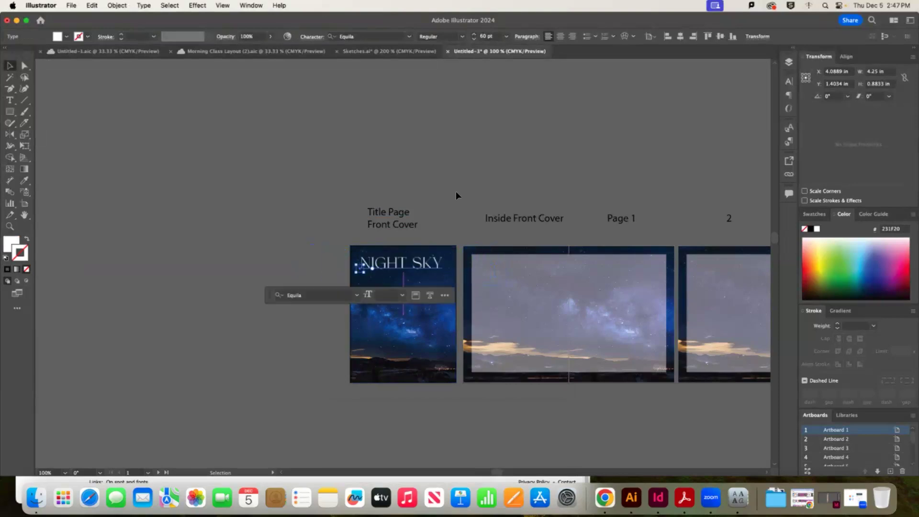
click(463, 179)
key(super+minus)
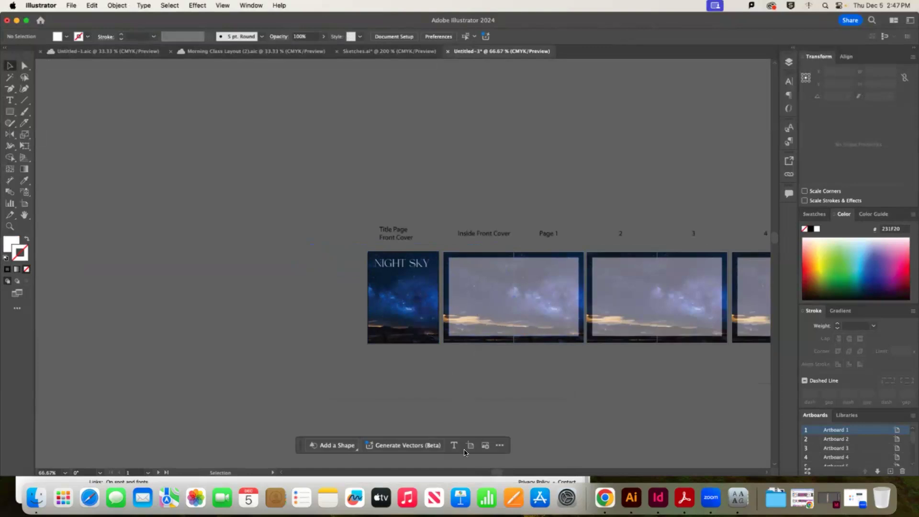
Open the Downloads folder in Finder, enlarge its window and switch it to icon view
click(776, 499)
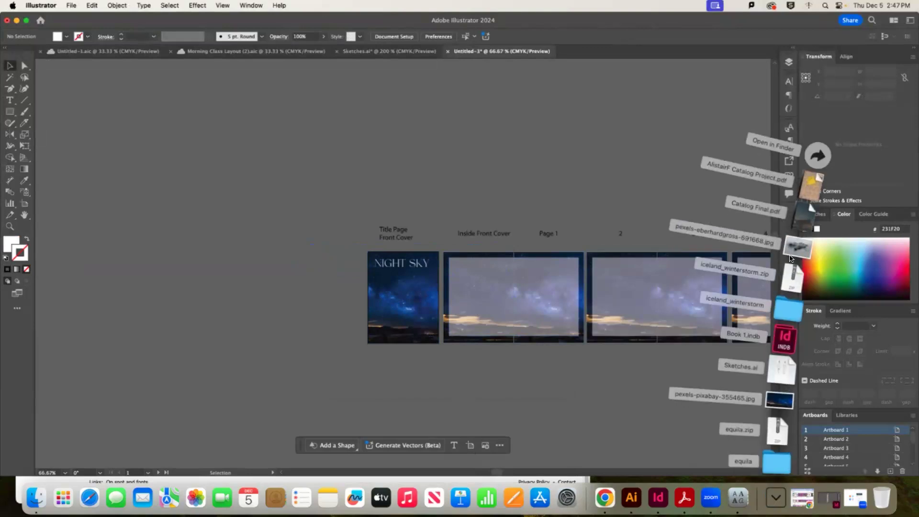
click(817, 154)
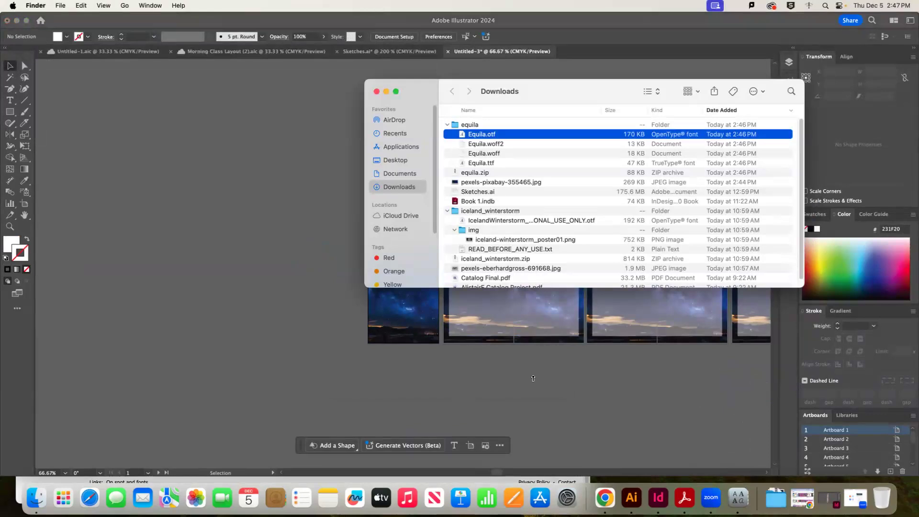
drag(533, 378, 533, 336)
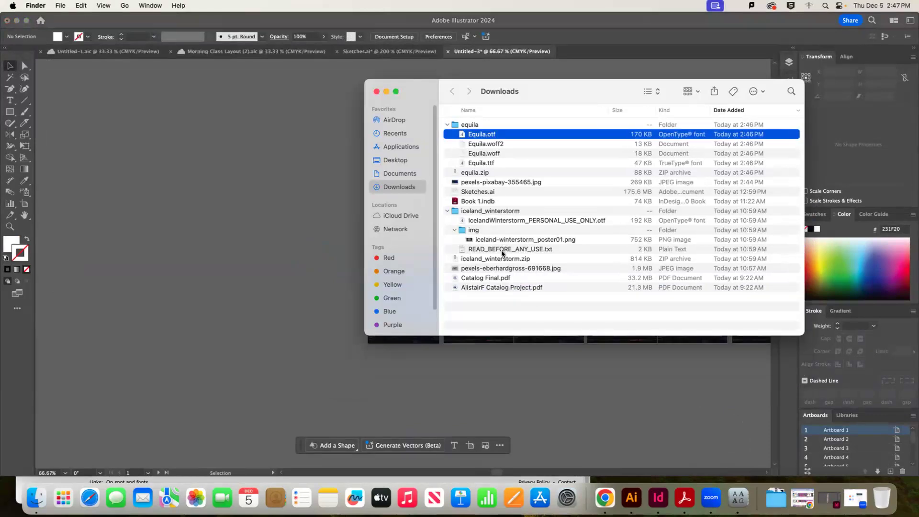
click(477, 183)
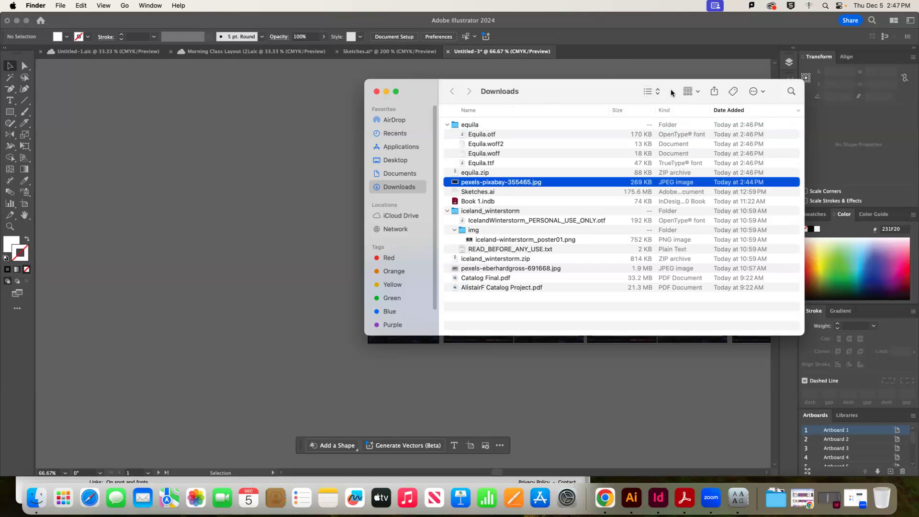
click(689, 91)
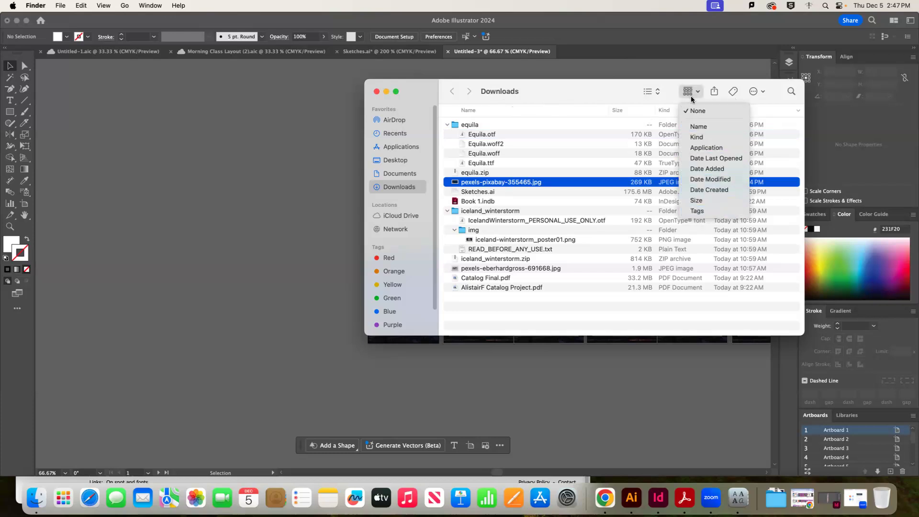
click(648, 93)
click(649, 92)
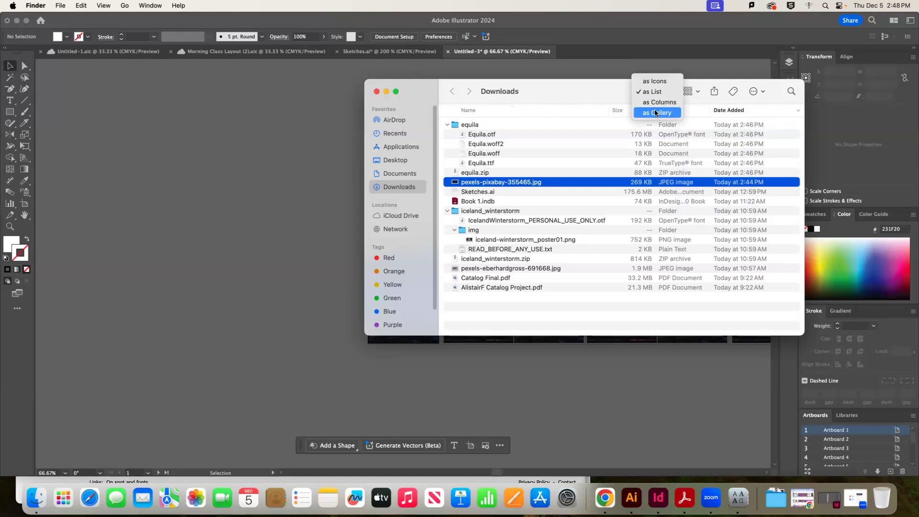
click(655, 81)
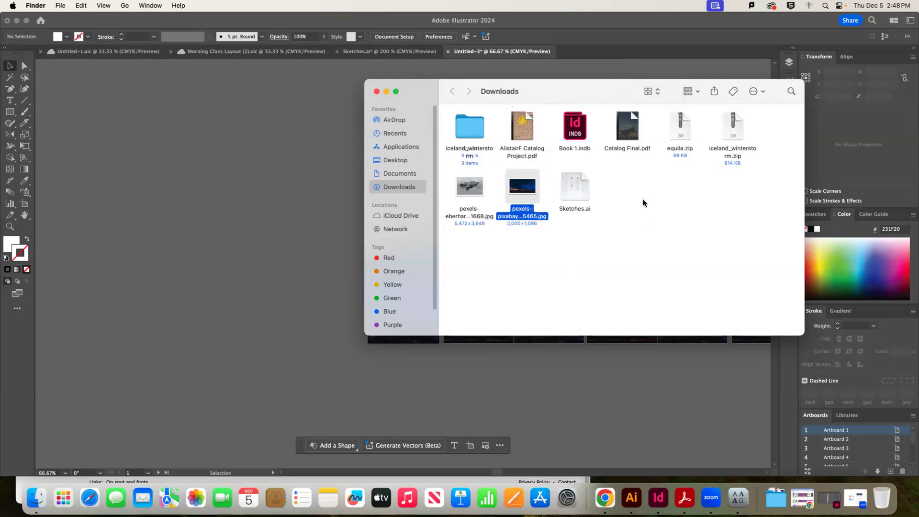
click(644, 203)
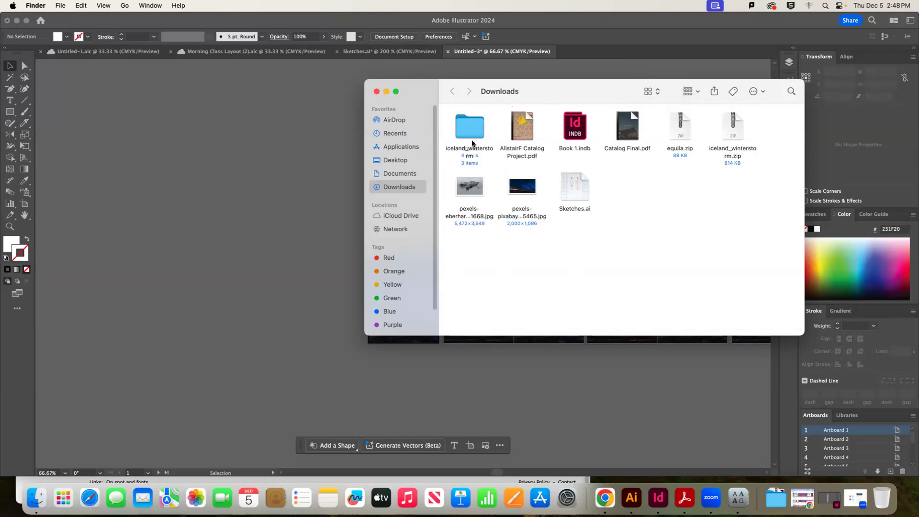
Open Documents in a new Finder window and drag howl at the moon.jpg into Illustrator
click(779, 500)
click(42, 503)
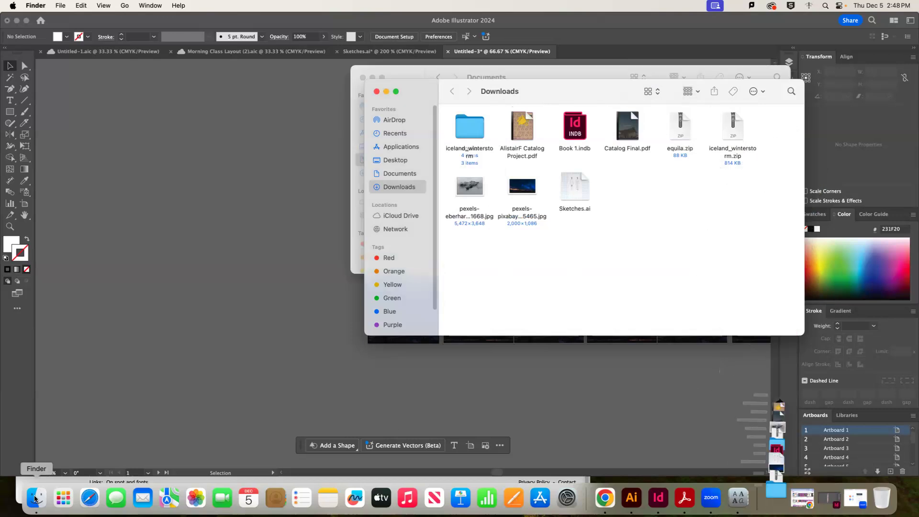
click(395, 160)
click(400, 173)
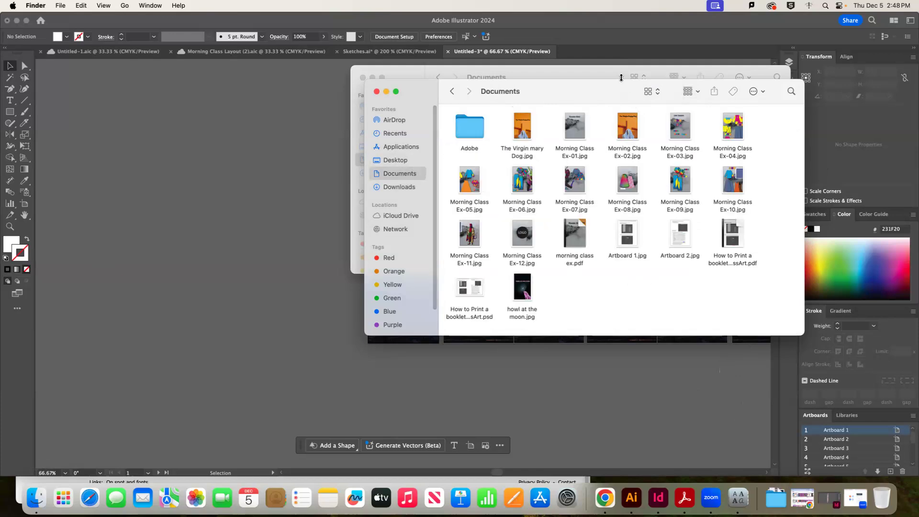
drag(715, 86, 836, 67)
drag(643, 271, 577, 371)
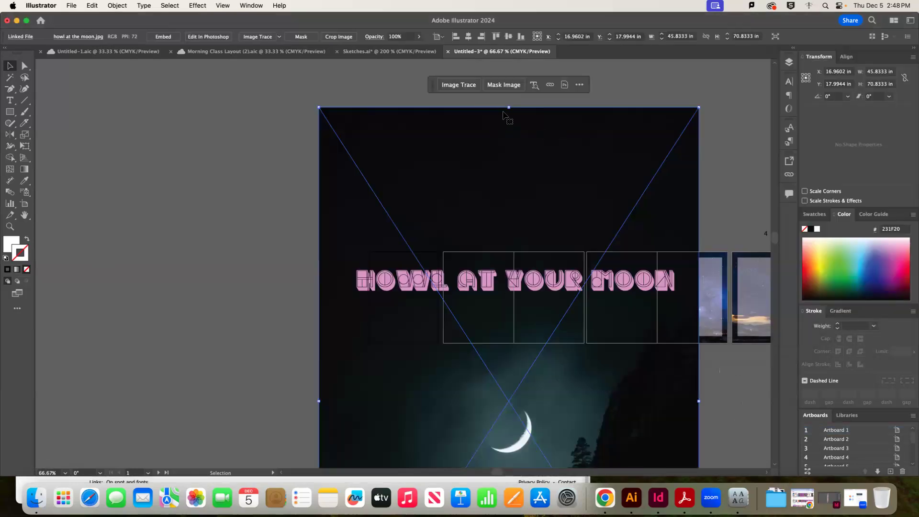
Resize the howl at the moon image to about 5.59 × 8.64 in on the Inside Front Cover
mouse_move(508, 107)
mouse_down()
mouse_move(539, 307)
mouse_move(544, 409)
mouse_move(553, 132)
mouse_move(536, 150)
mouse_move(540, 341)
mouse_move(541, 311)
mouse_move(541, 331)
mouse_move(480, 271)
mouse_up()
key(super+equal)
key(super+equal)
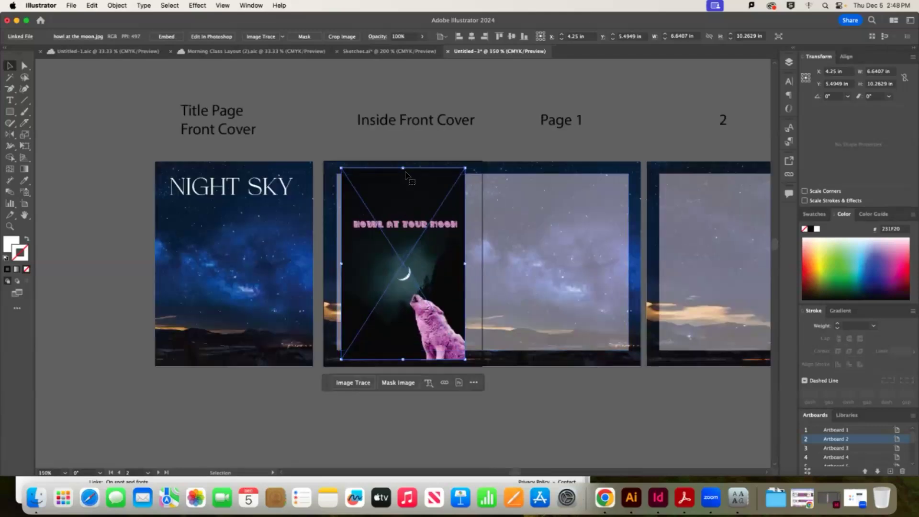
drag(402, 168, 399, 117)
drag(413, 300, 411, 305)
mouse_move(403, 129)
mouse_down()
mouse_move(402, 169)
mouse_move(401, 161)
mouse_up()
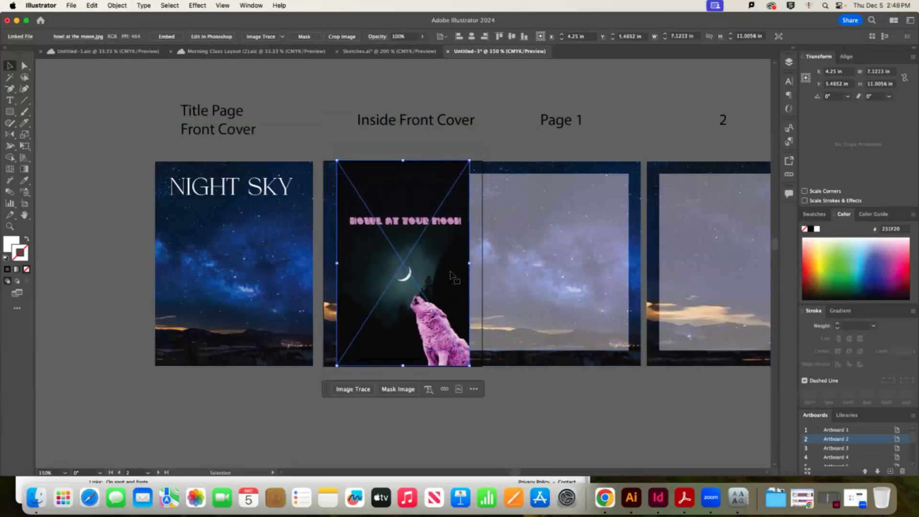
drag(455, 275, 464, 274)
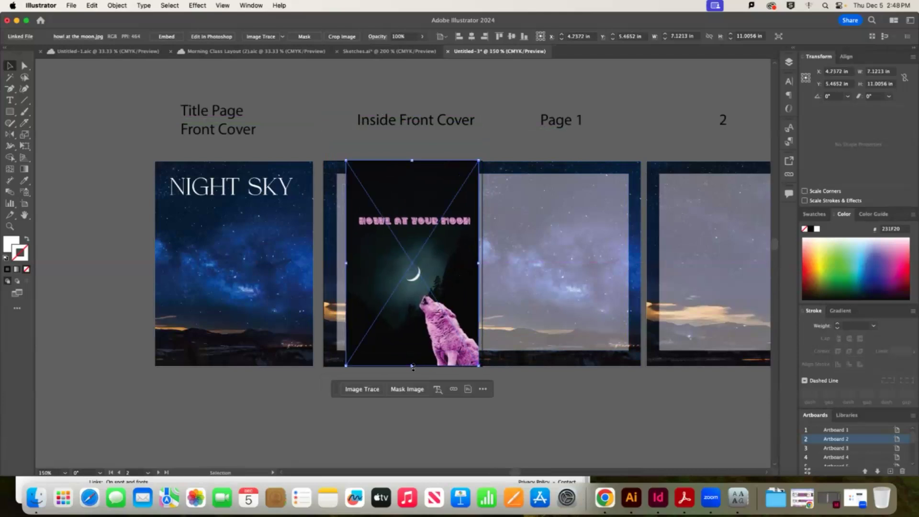
drag(411, 354, 397, 314)
click(536, 432)
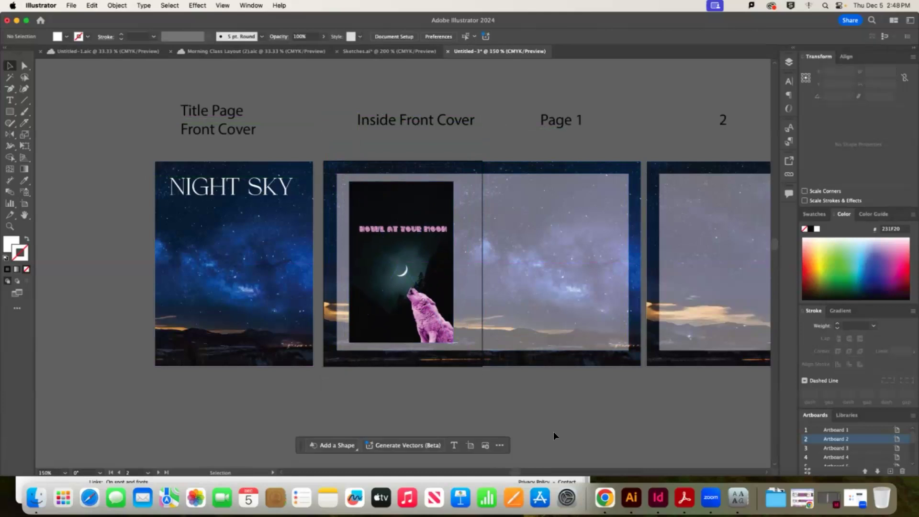
key(super+minus)
key(super+minus)
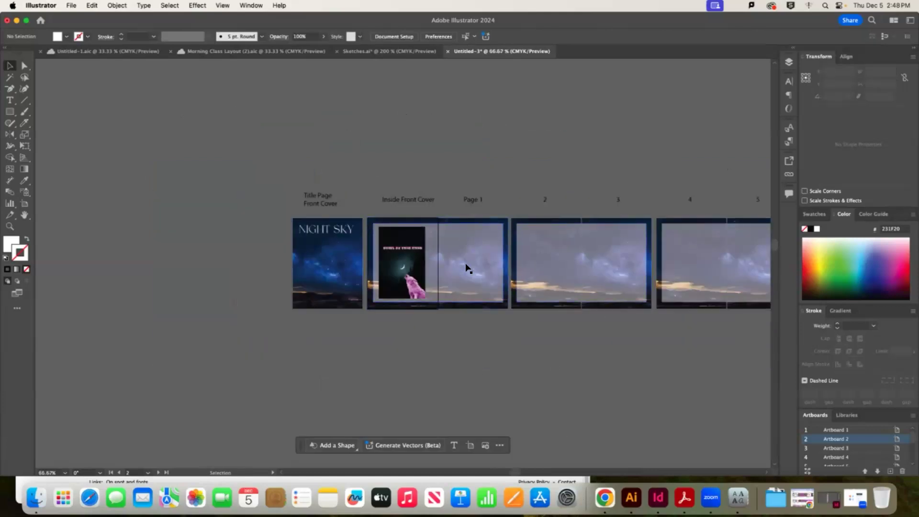
Copy the NIGHT SKY title onto Page 1, retype it as SWATCHES and scale to about 56 pt
click(331, 231)
drag(331, 231, 478, 235)
double_click(478, 234)
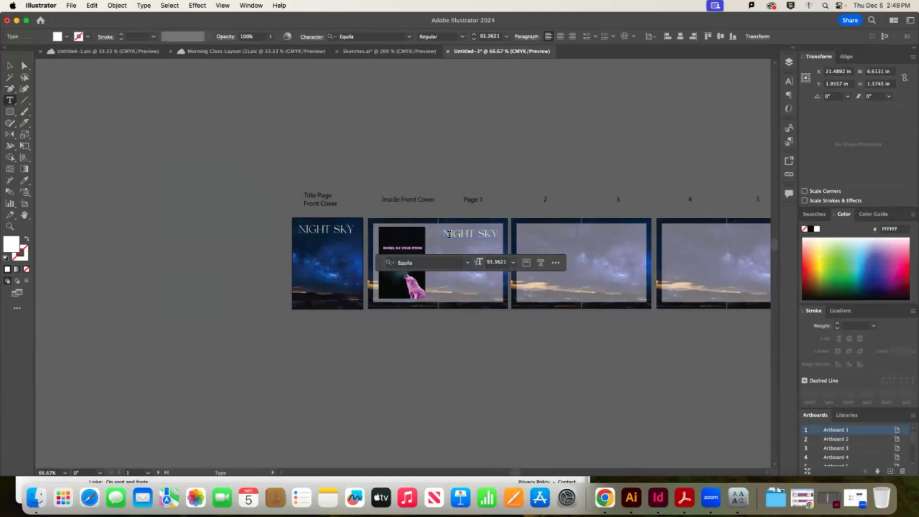
key(super+a)
text(SWA)
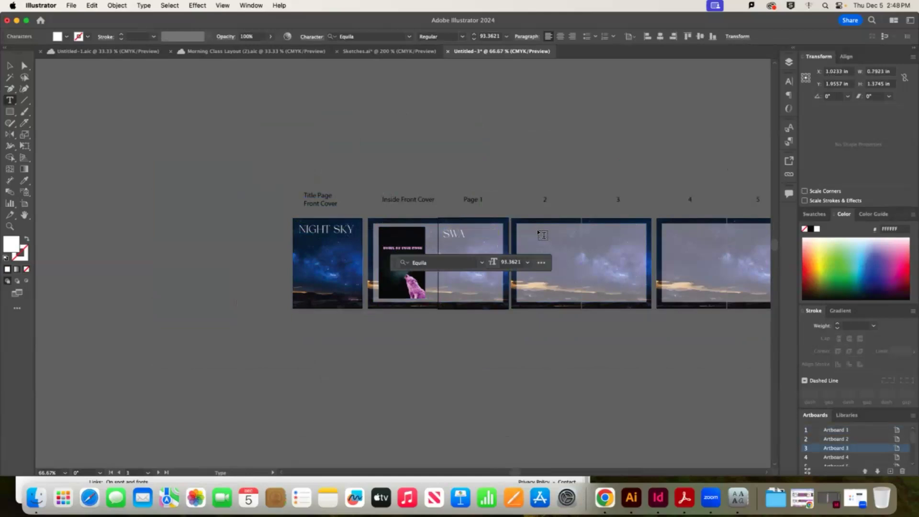
text(TCHES)
click(9, 67)
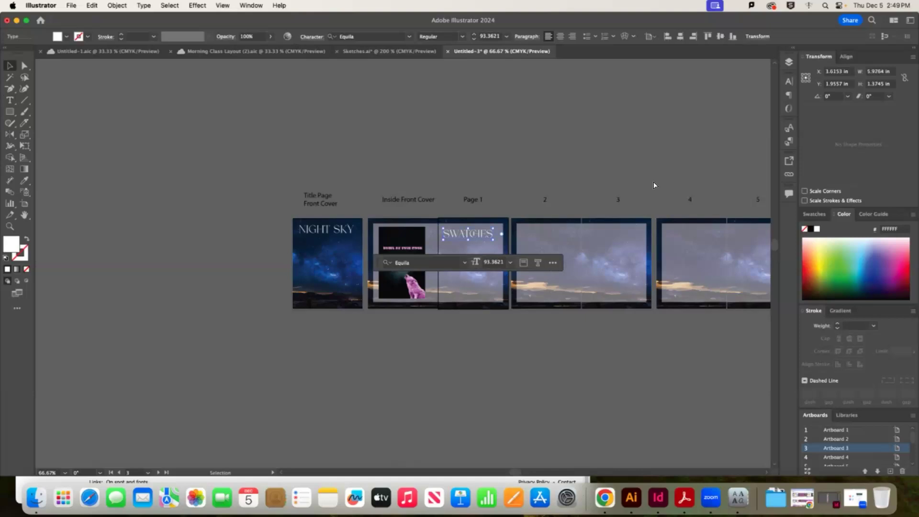
key(super+equal)
key(super+equal)
key(super+equal)
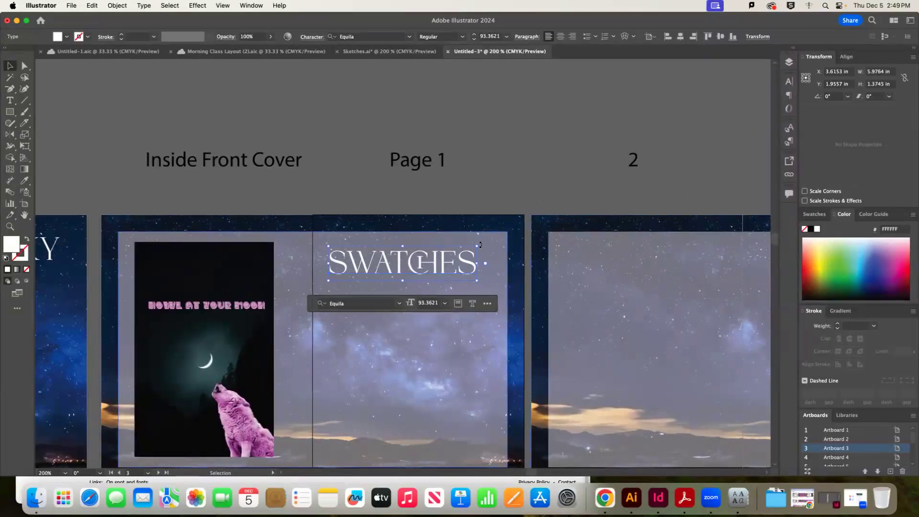
drag(478, 246, 441, 252)
click(534, 133)
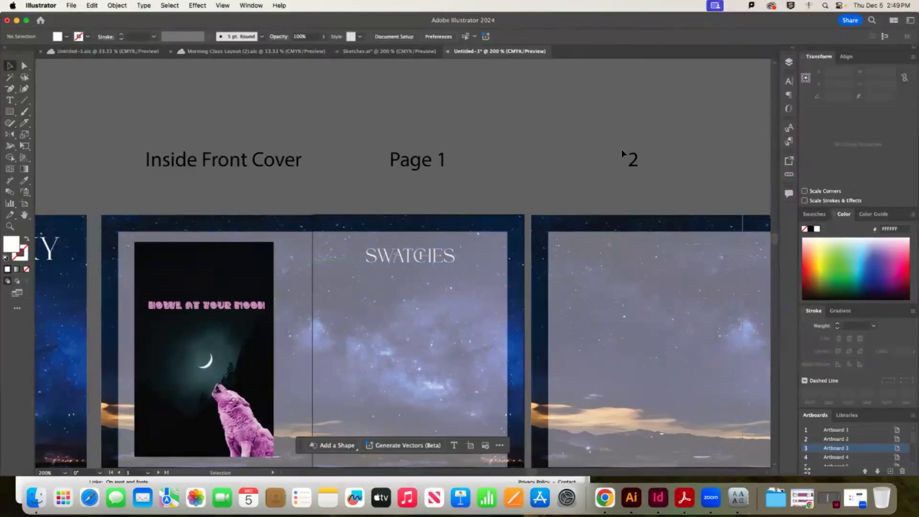
key(super+minus)
key(super+minus)
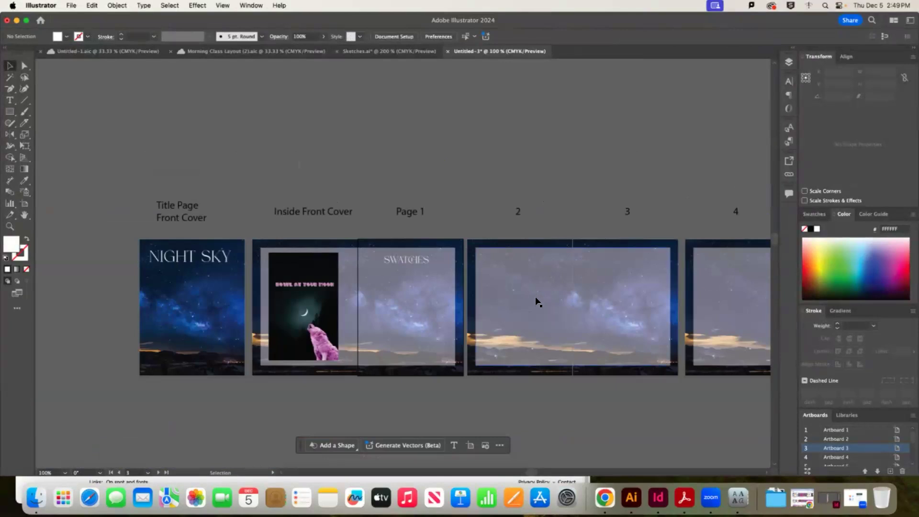
Copy all garment artwork from Morning Class Layout into the Night Sky document, ignoring missing links
key(super+minus)
key(super+minus)
key(super+minus)
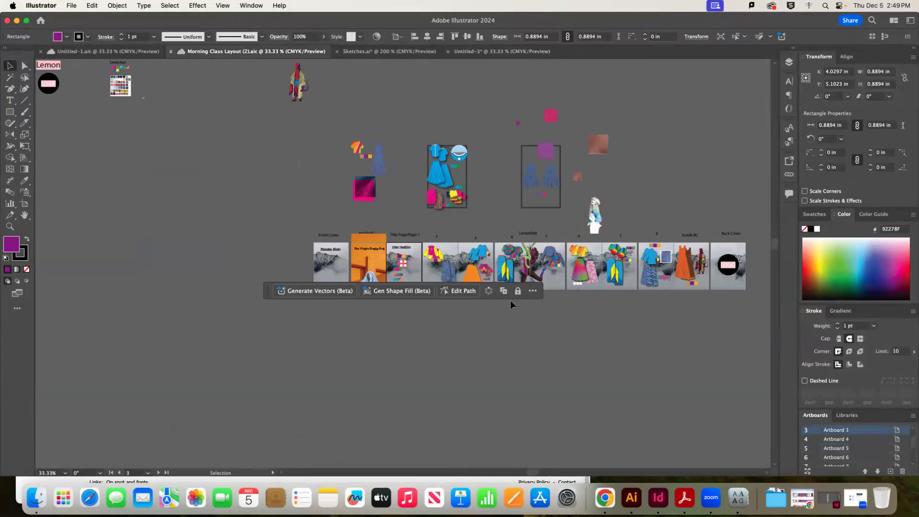
click(475, 314)
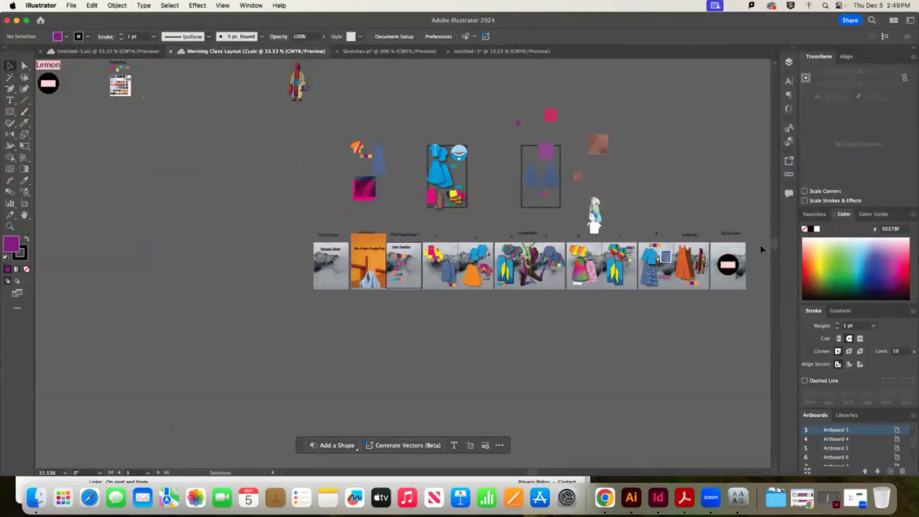
key(super+a)
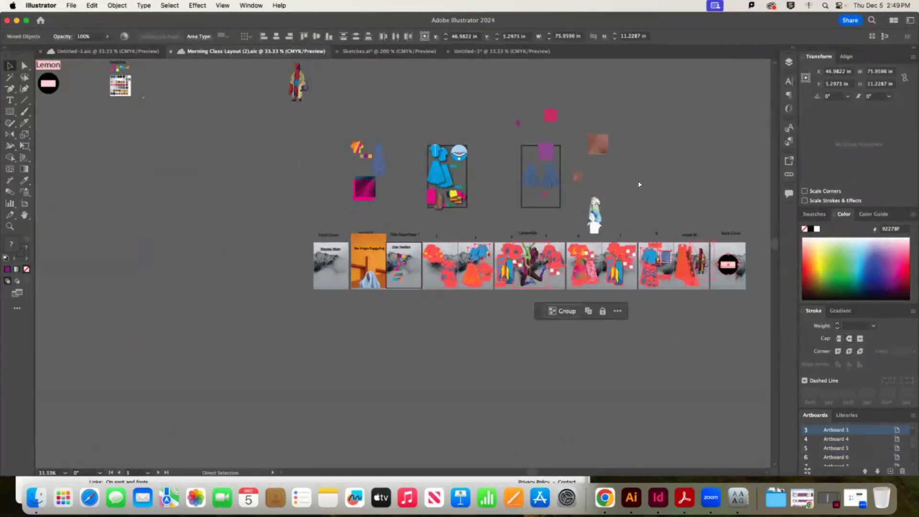
click(395, 51)
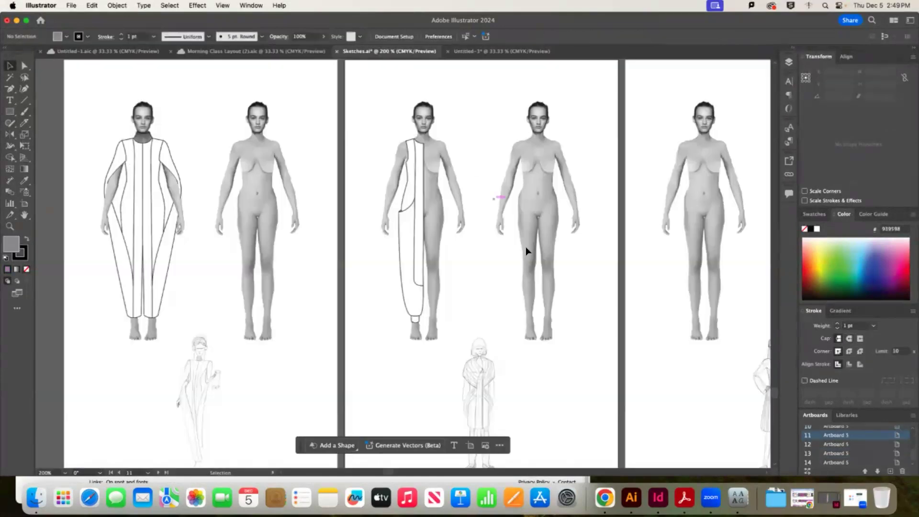
click(502, 51)
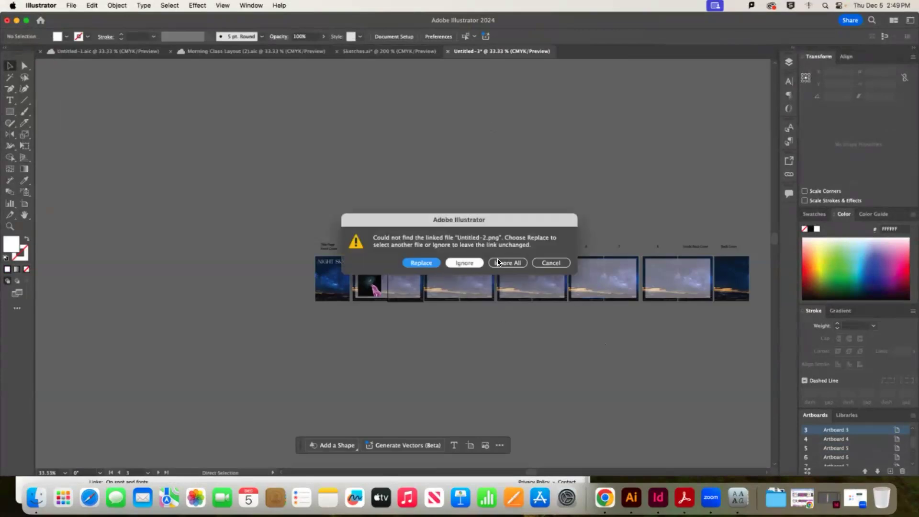
click(502, 263)
click(504, 264)
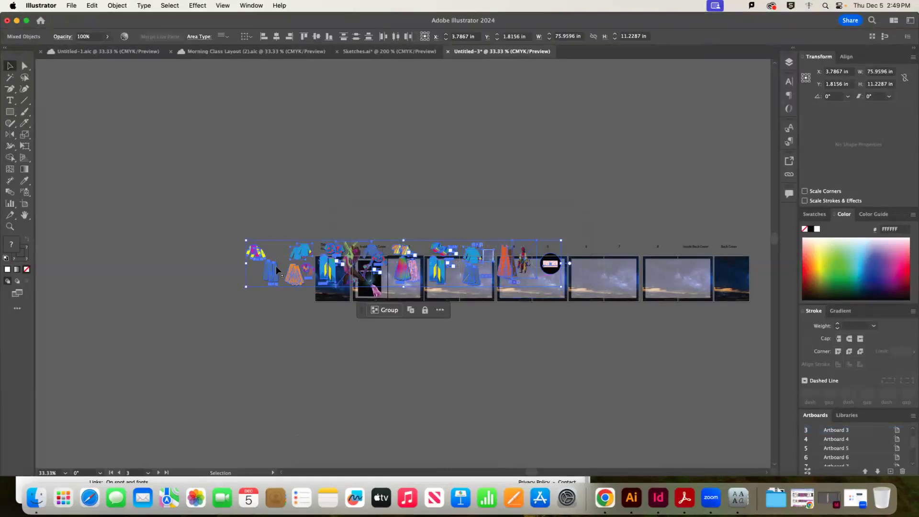
Move the pasted garment artwork right so it lines up over pages 2 to Back Cover
drag(276, 269, 473, 292)
drag(729, 290, 734, 287)
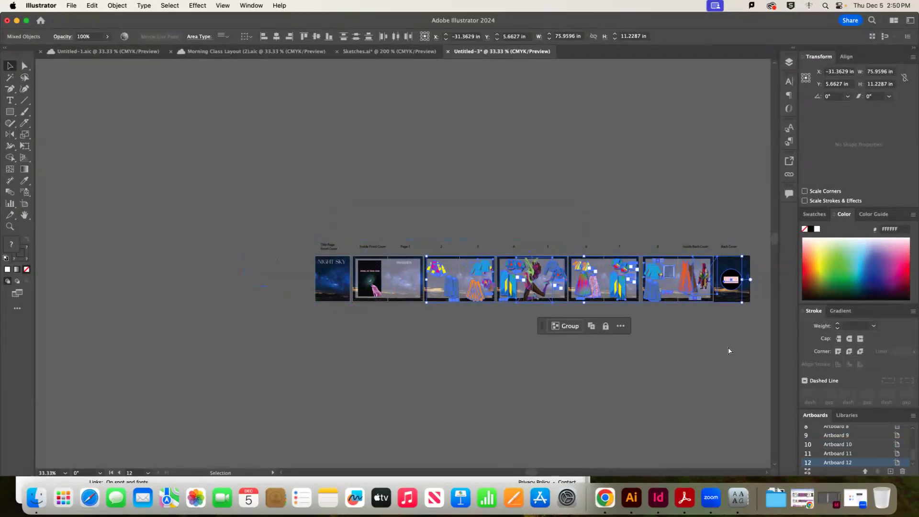
key(super+equal)
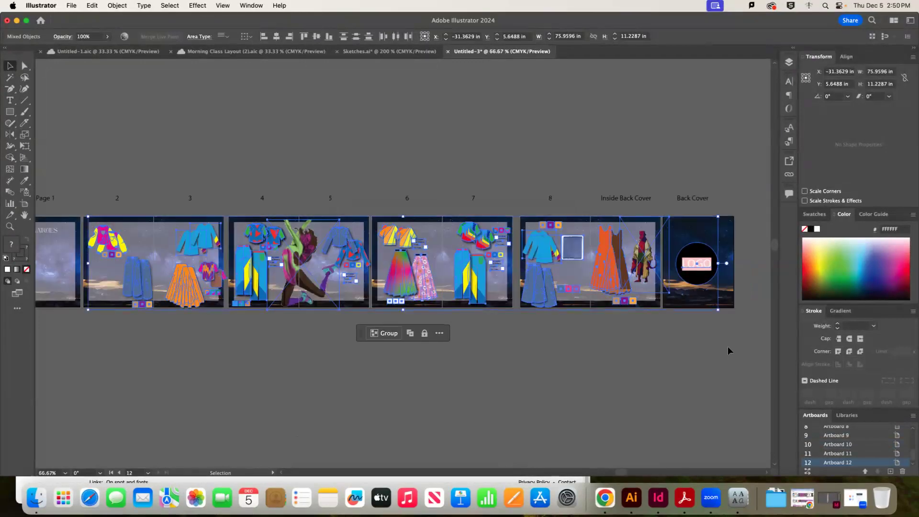
Nudge the costume group up five arrow-key steps, then deselect it
key(Up)
key(Up)
key(Up)
key(Up)
key(Up)
key(Up)
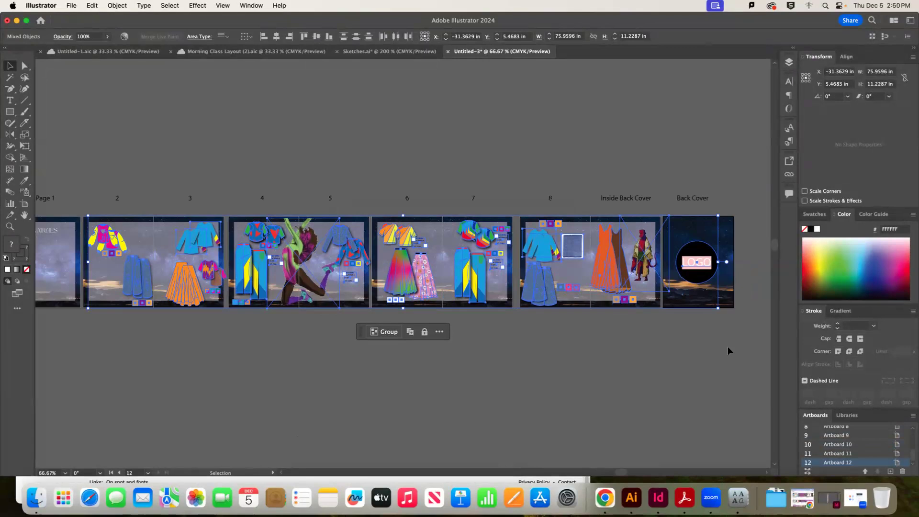
key(Up)
key(Up)
key(Up)
key(Up)
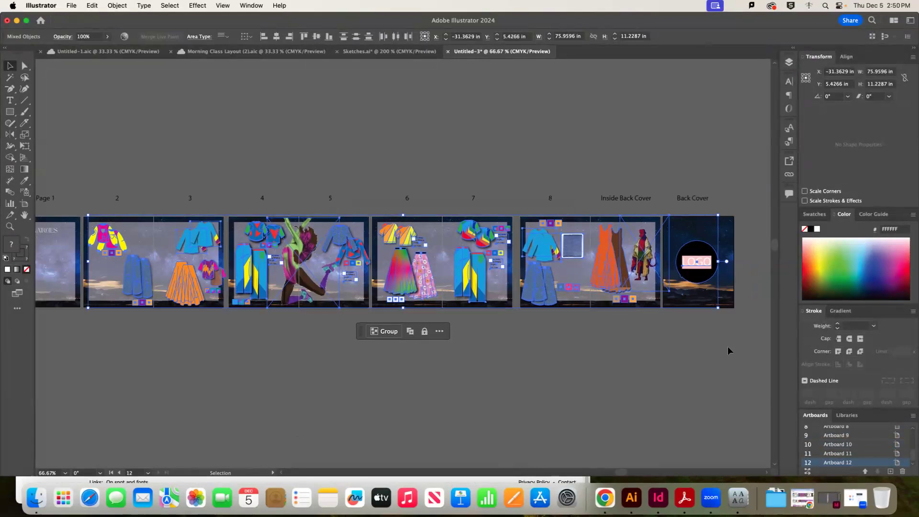
key(Up)
key(Up)
key(Up)
key(Up)
key(Up)
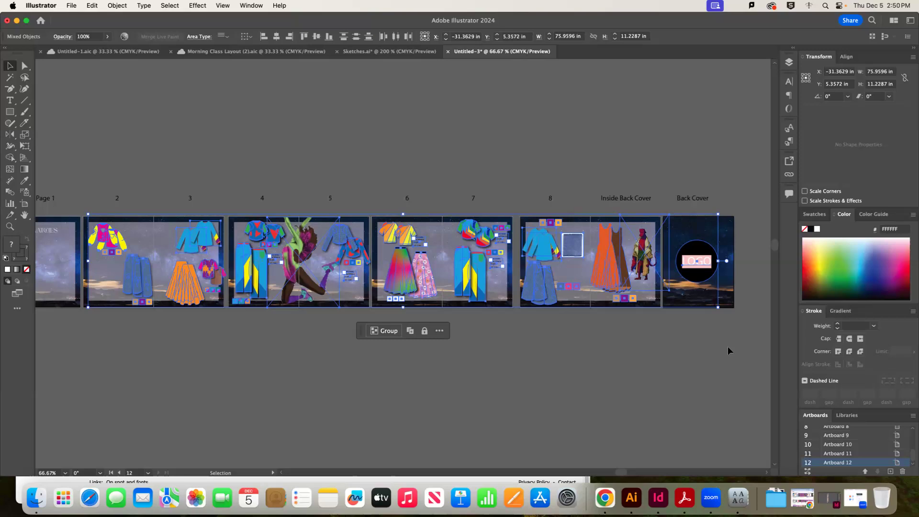
key(Up)
key(Up)
key(Up)
key(Up)
key(Up)
key(Up)
key(Up)
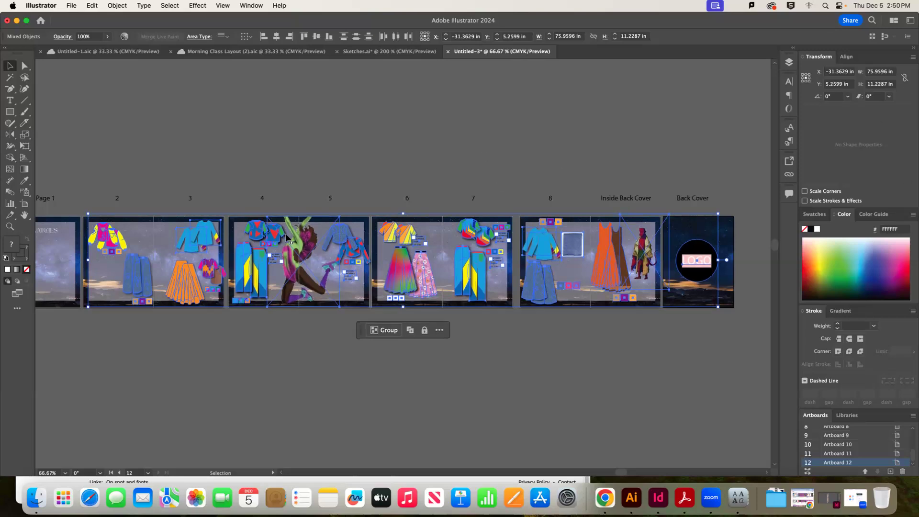
key(Up)
key(Up)
key(Up)
key(Up)
key(Up)
key(Up)
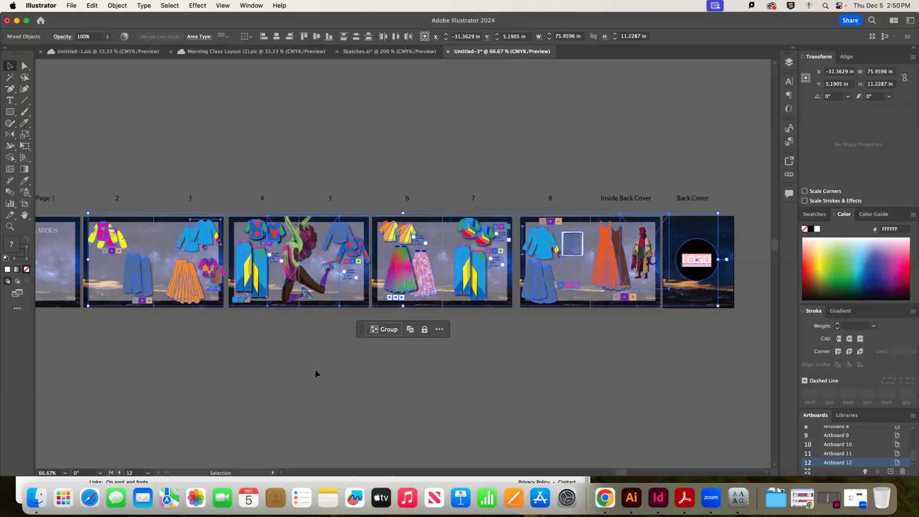
key(super+shift+a)
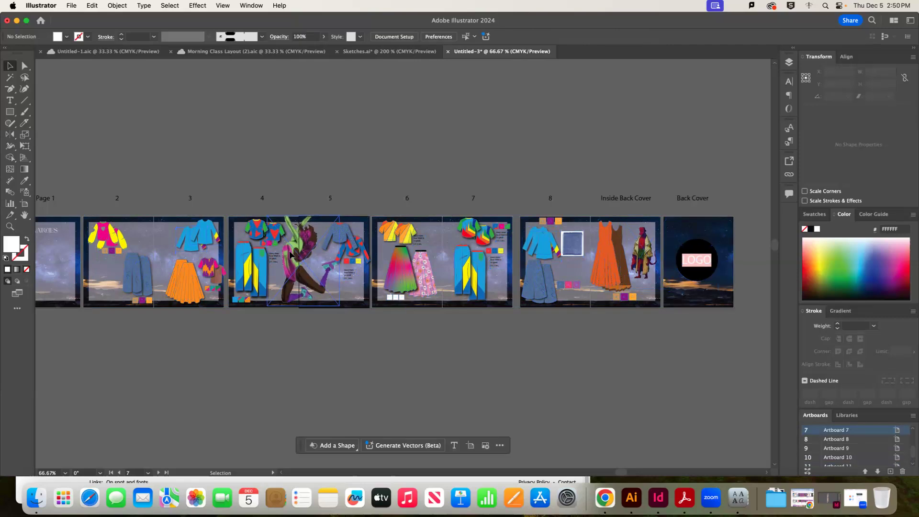
click(290, 254)
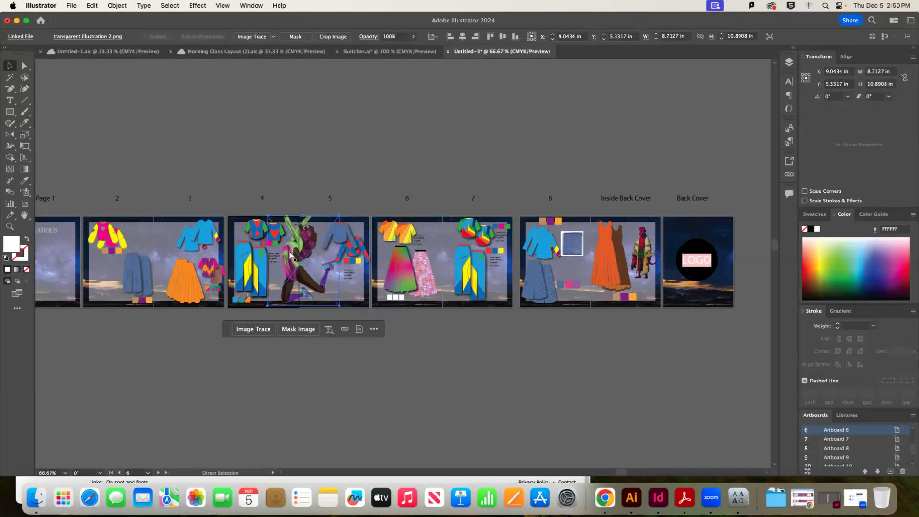
key(super+minus)
key(super+equal)
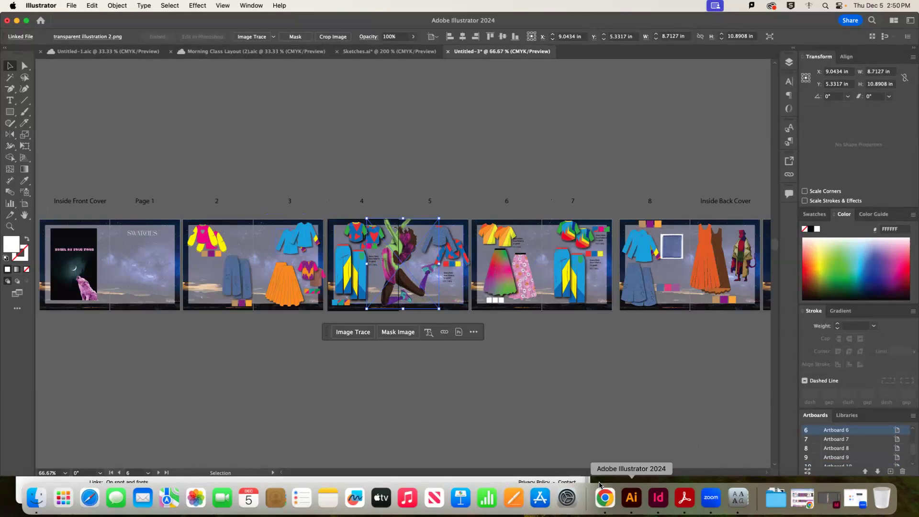
scroll(513, 402, left, 2)
click(513, 401)
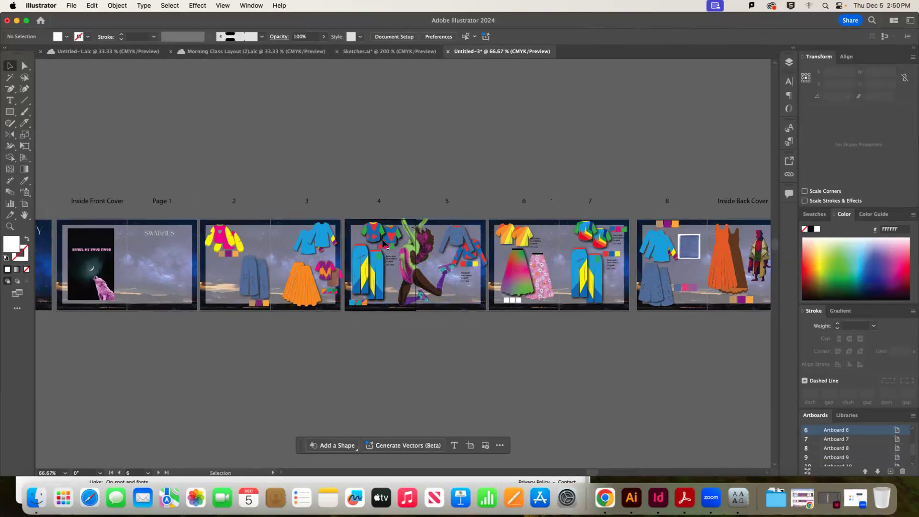
key(w)
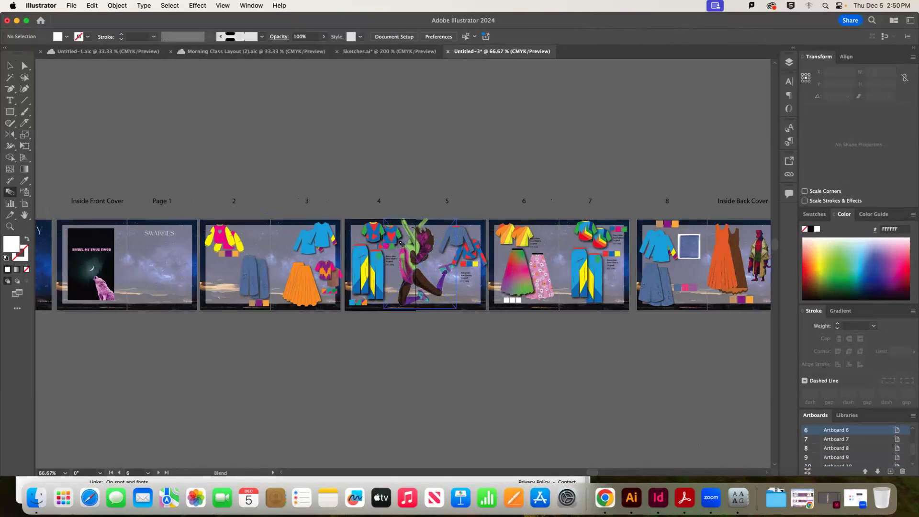
click(11, 67)
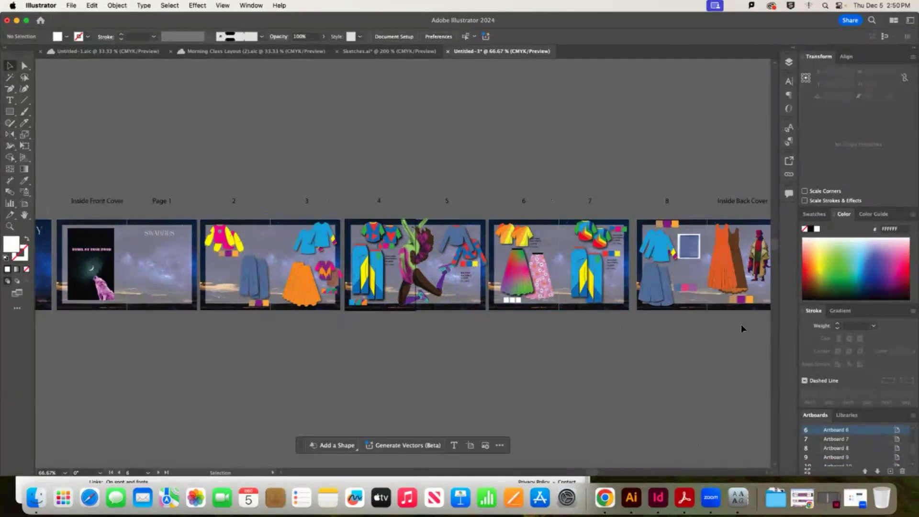
click(615, 265)
key(super+equal)
key(super+equal)
key(super+equal)
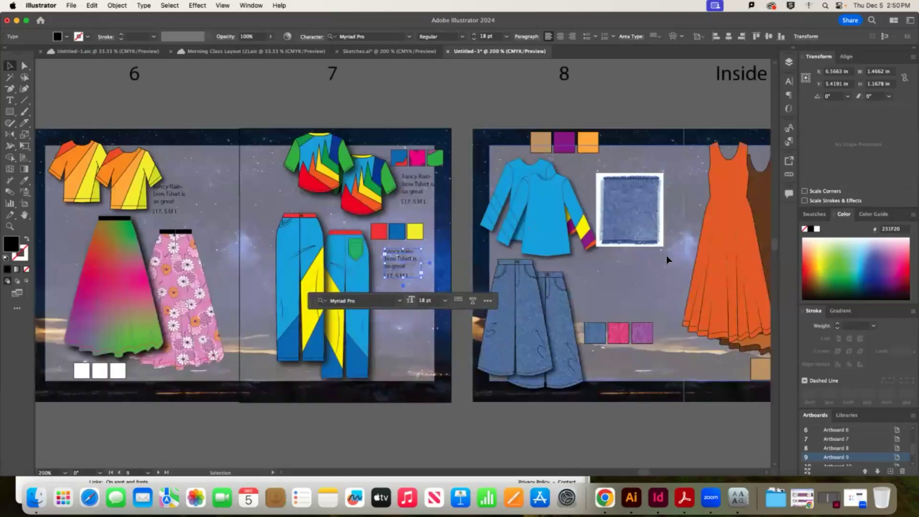
click(479, 429)
key(super+minus)
key(super+minus)
key(super+minus)
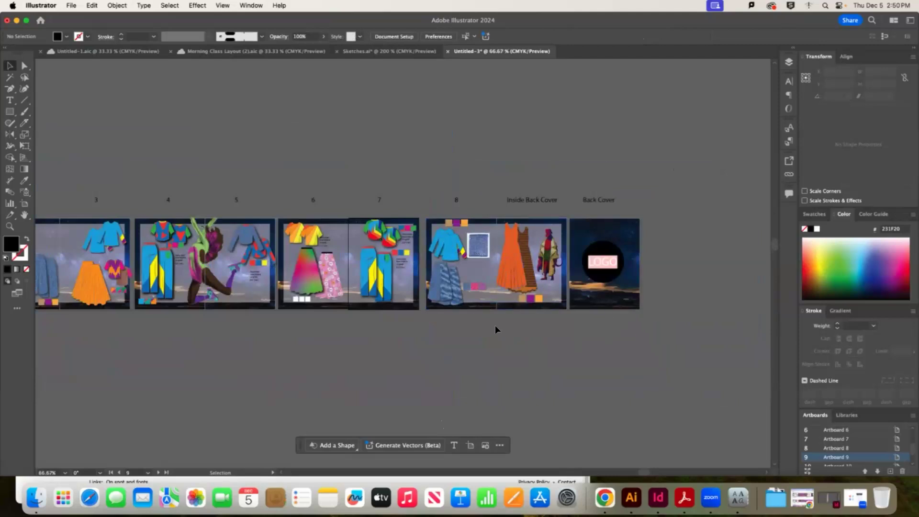
click(467, 273)
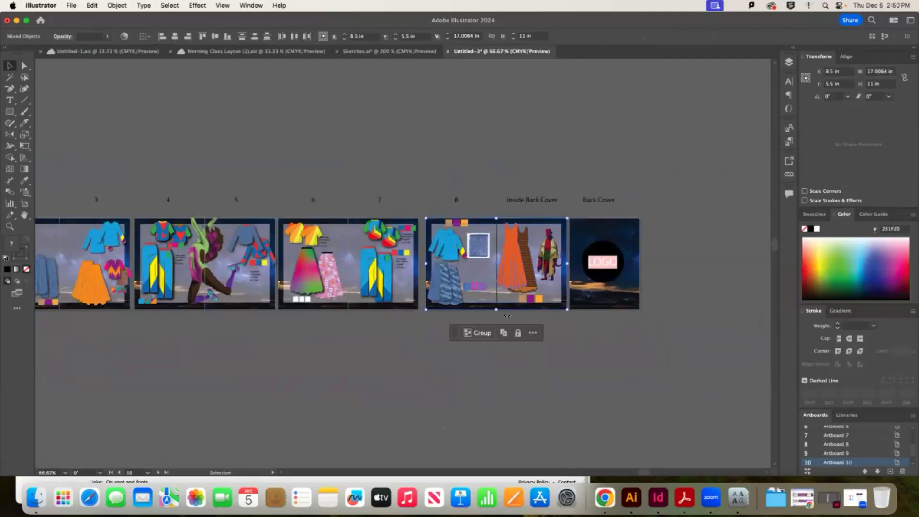
click(611, 322)
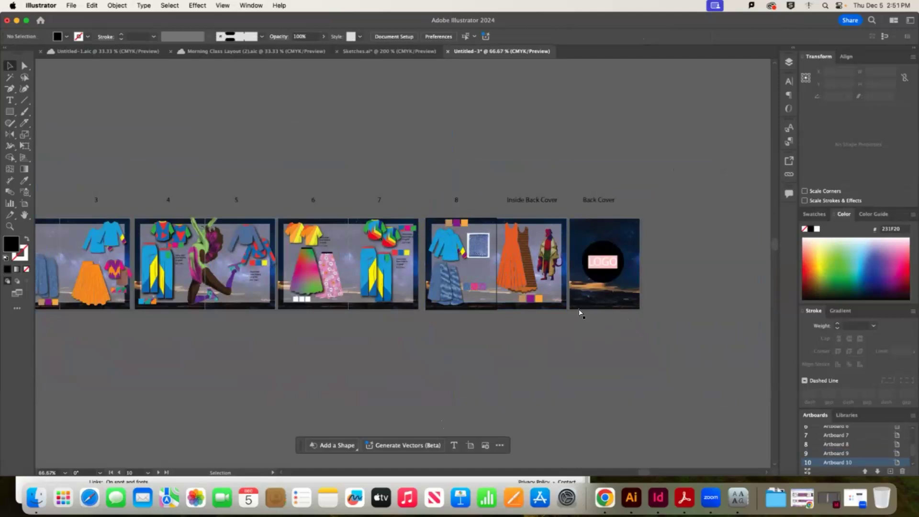
key(super+minus)
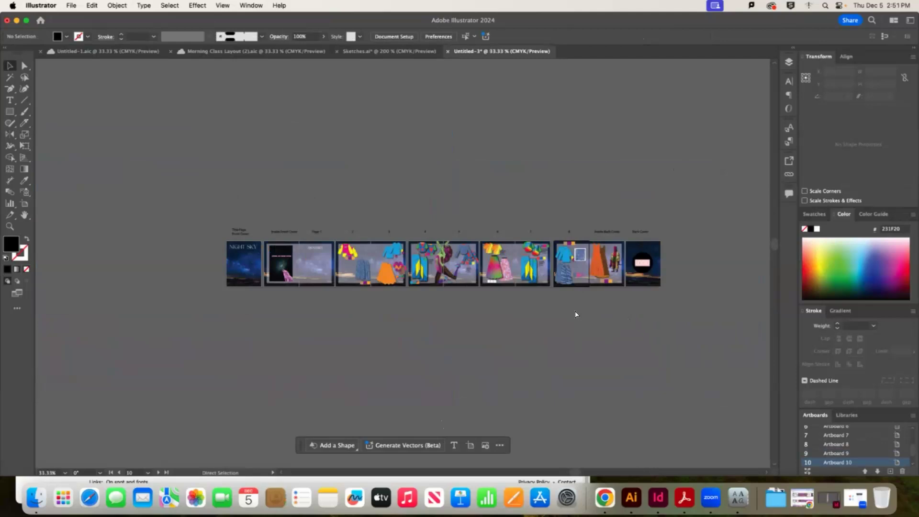
Select all the artwork, nudge it down twice, and cut and paste it onto Layer 2
key(super+a)
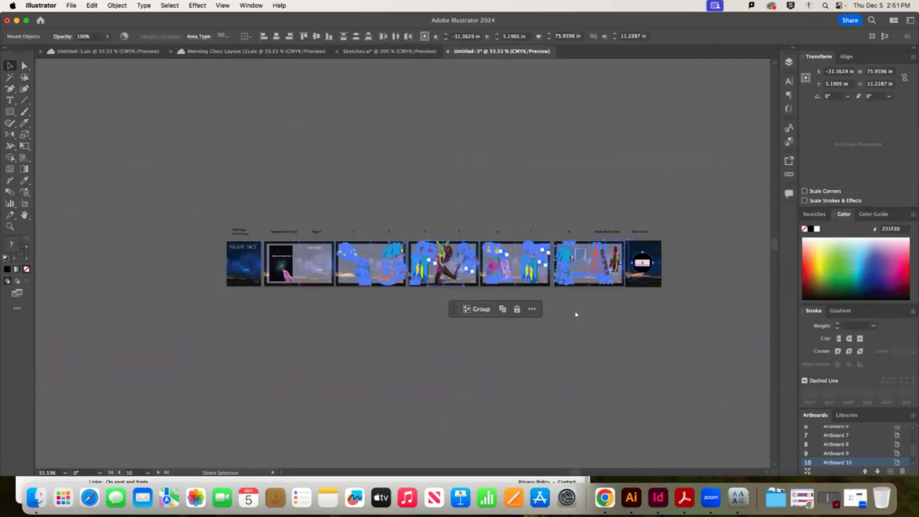
key(Down)
key(Down)
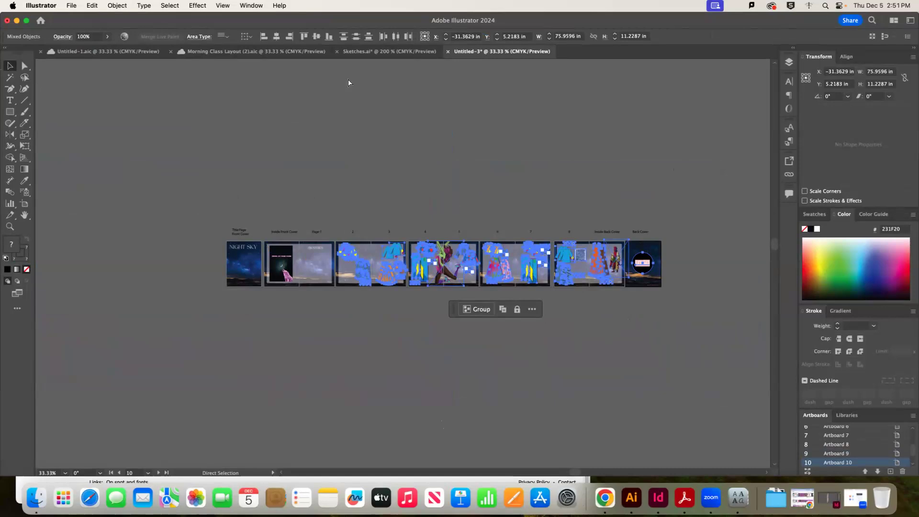
key(Down)
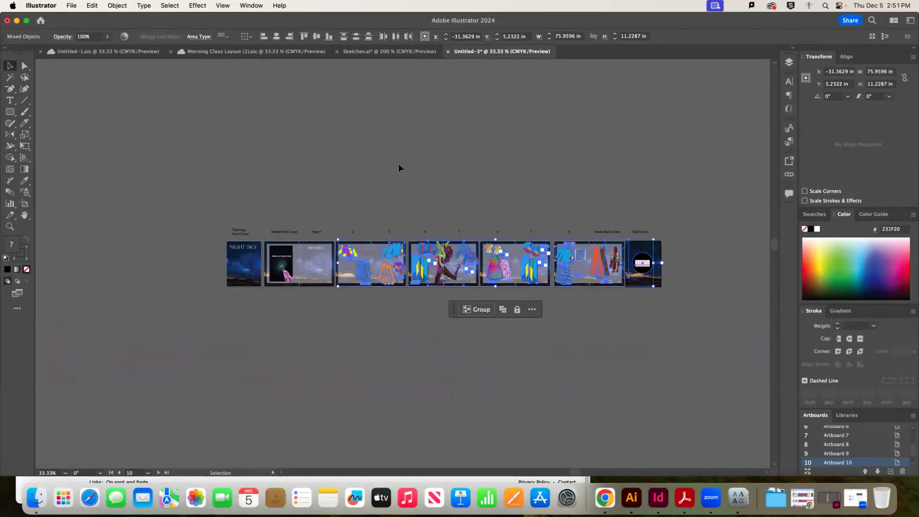
key(Delete)
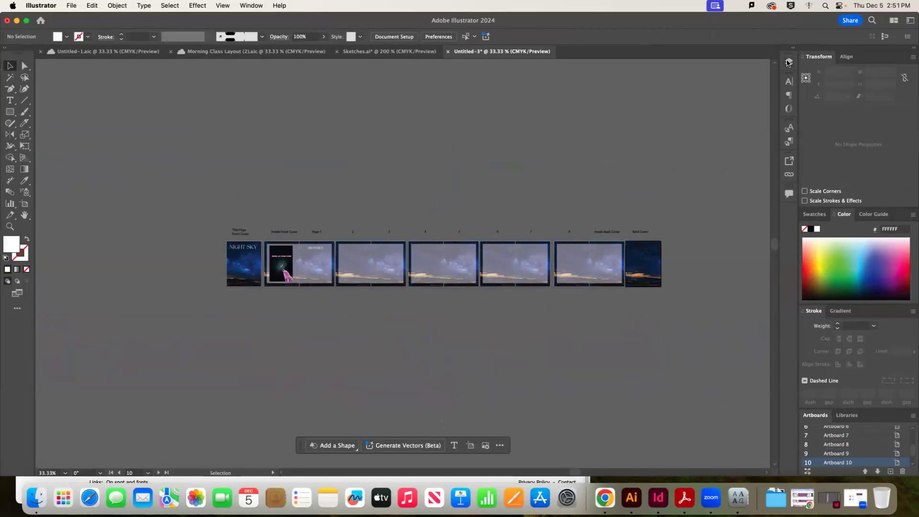
click(789, 63)
click(751, 91)
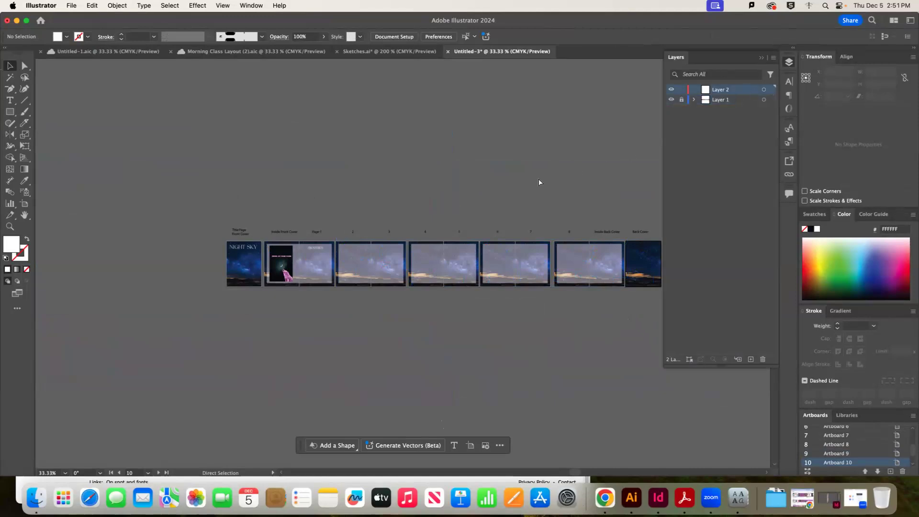
key(super+v)
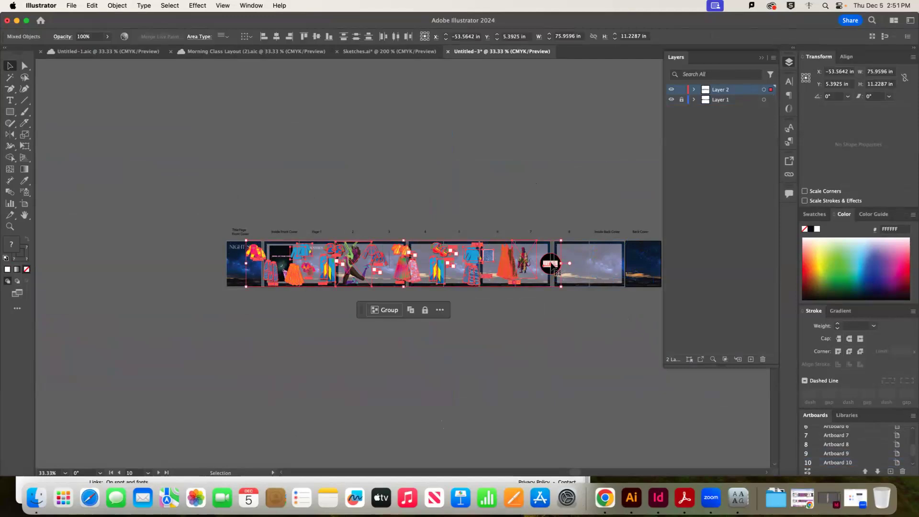
Shift the pasted artwork right so the black LOGO circle sits centred on the Back Cover
drag(553, 265, 644, 266)
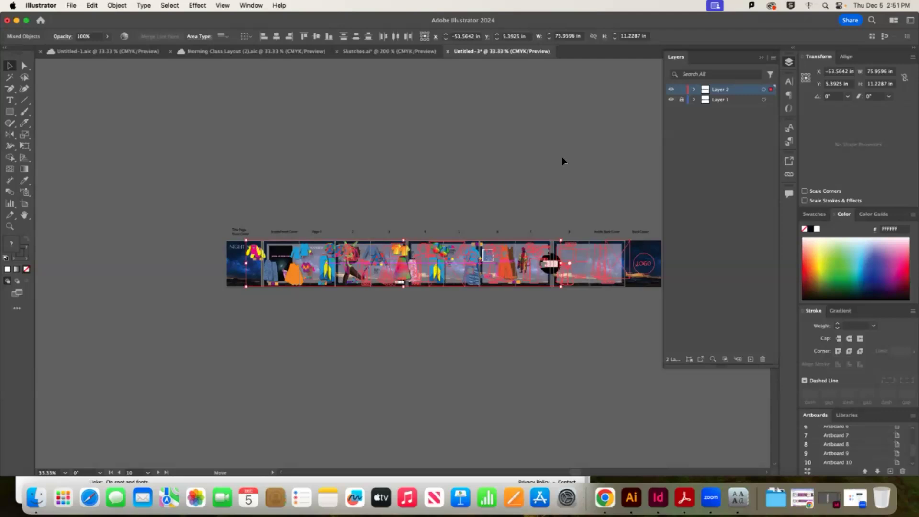
click(605, 180)
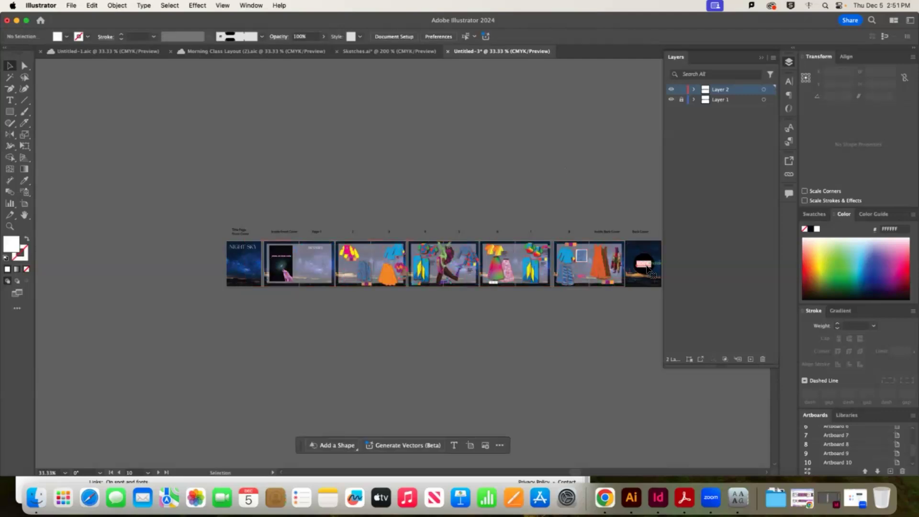
click(646, 264)
key(super+equal)
key(super+equal)
key(super+equal)
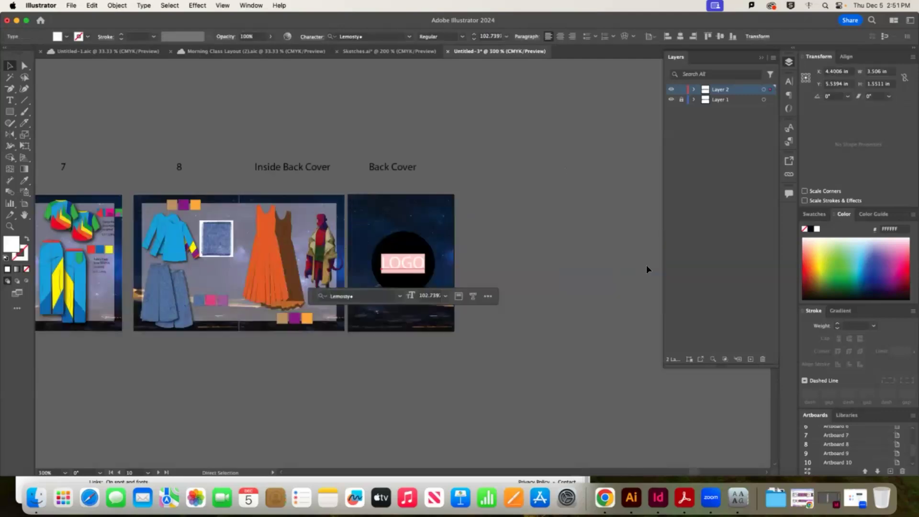
key(super+equal)
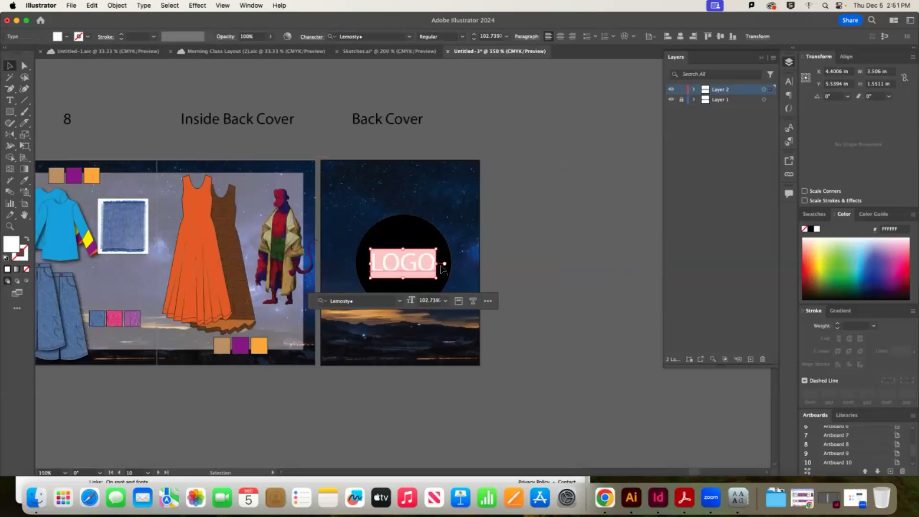
click(548, 290)
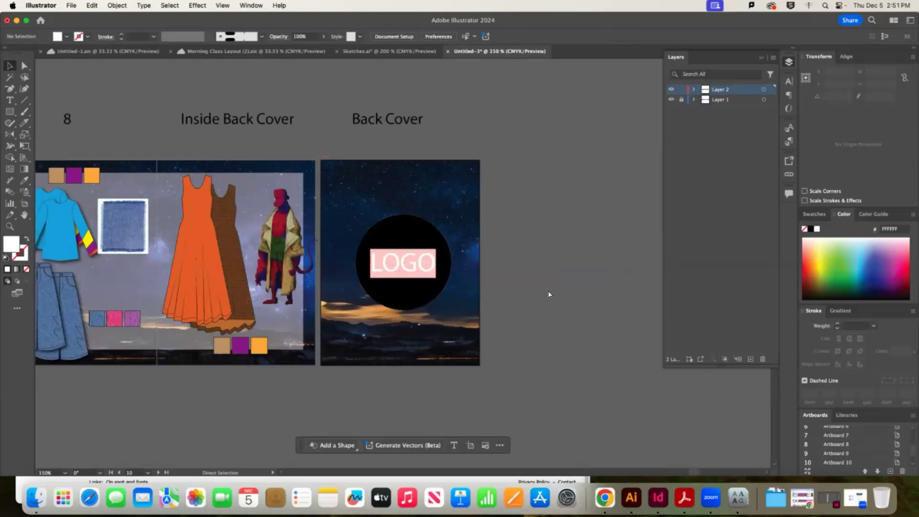
key(super+minus)
key(super+minus)
key(super+minus)
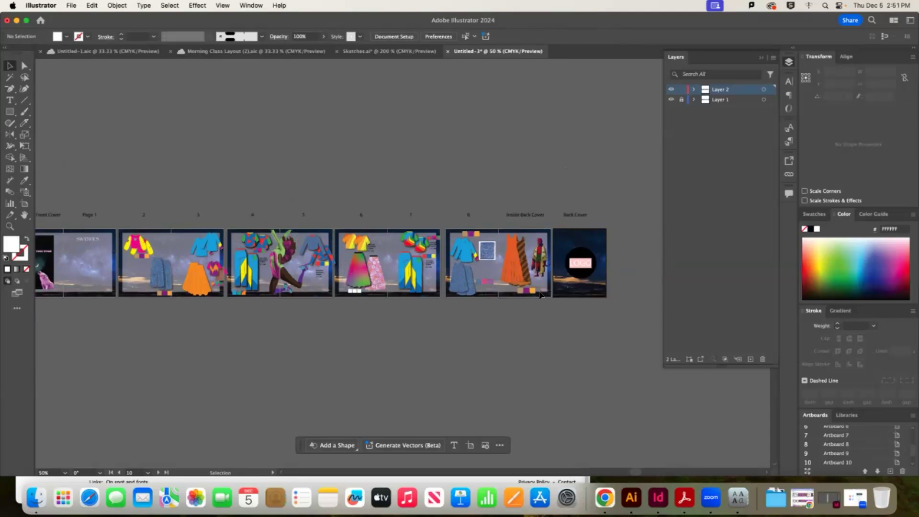
key(super+minus)
Copy the swatch strips from pages 2, 3 and 4 onto Page 1 under SWATCHES
key(super+equal)
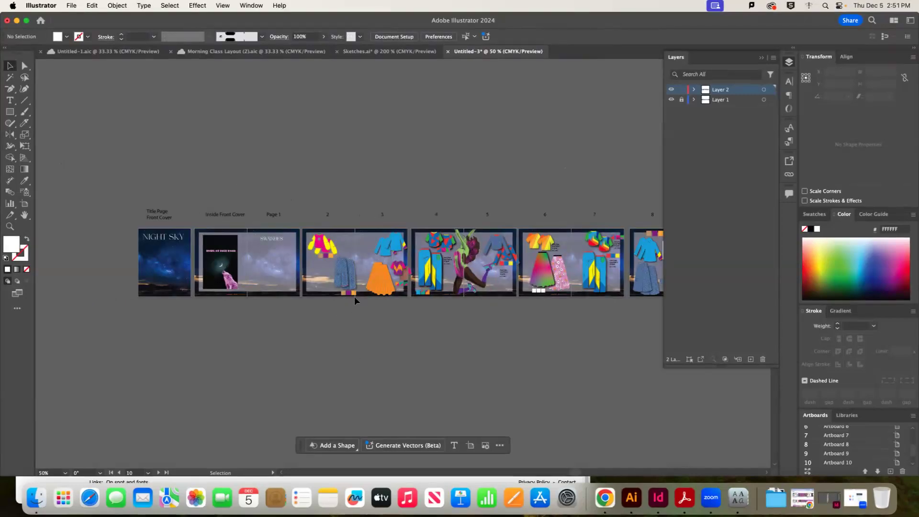
drag(337, 295, 355, 293)
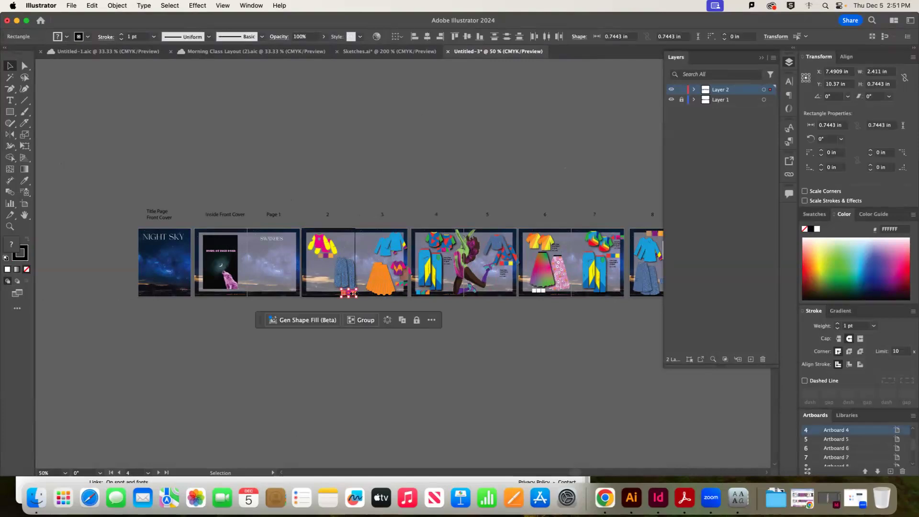
key(super+equal)
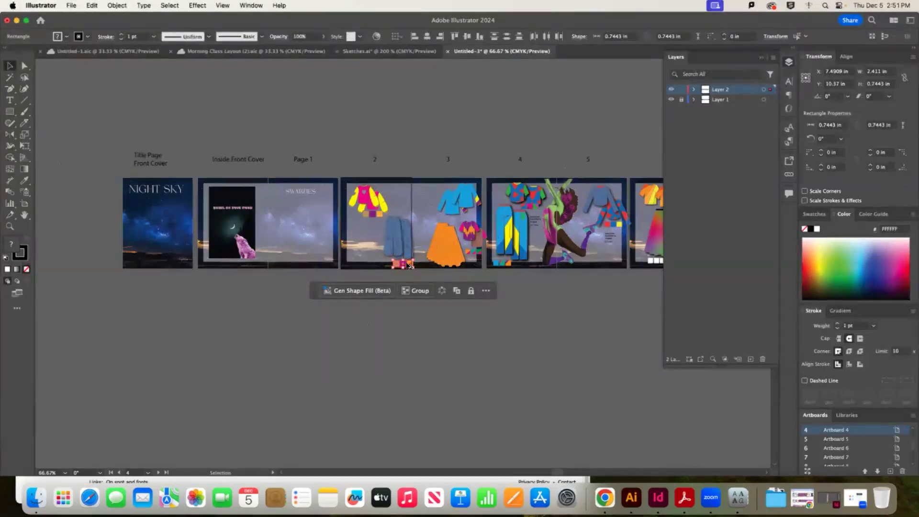
drag(403, 263, 288, 204)
click(397, 307)
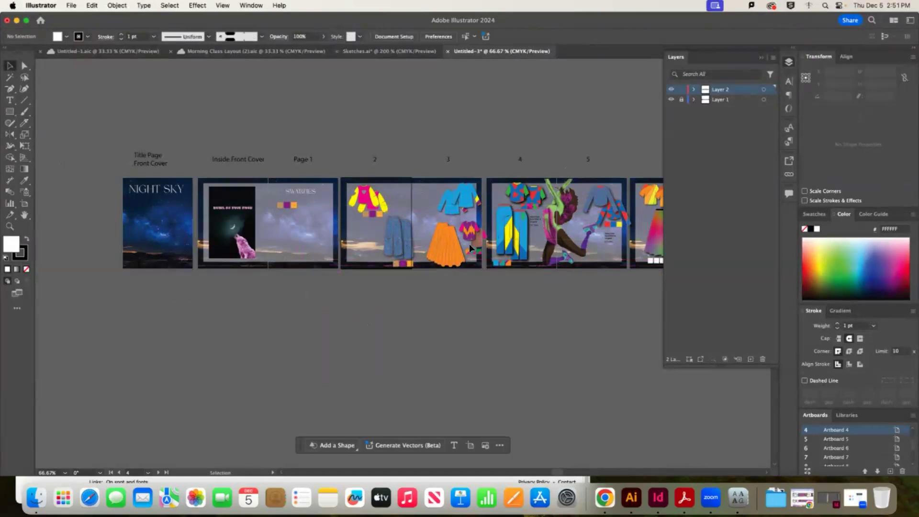
drag(467, 248, 283, 214)
click(552, 305)
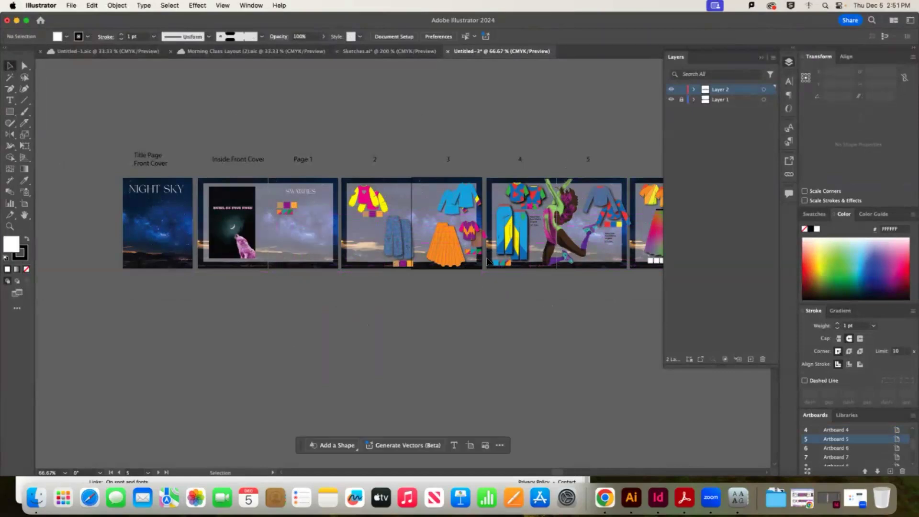
drag(491, 263, 279, 220)
click(599, 287)
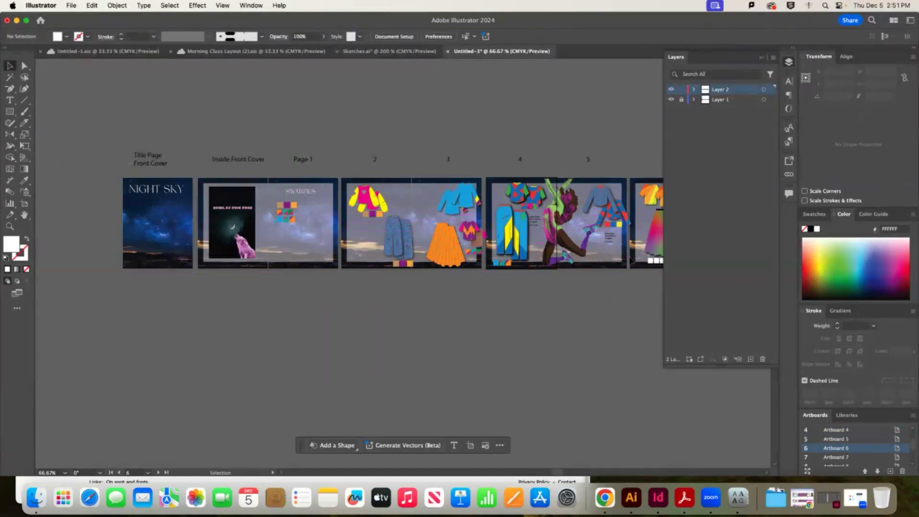
Copy a small swatch square and the swatch group from the later pages onto Page 1
scroll(563, 471, right, 8)
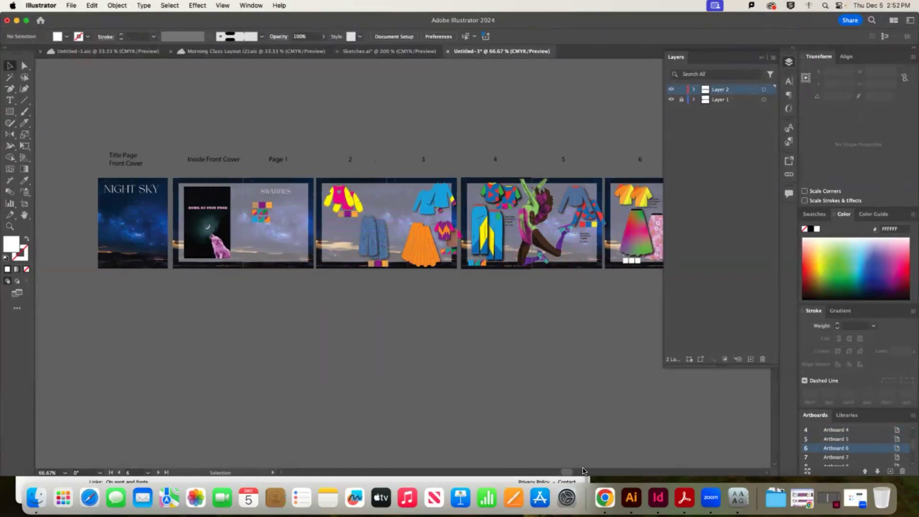
scroll(616, 472, right, 4)
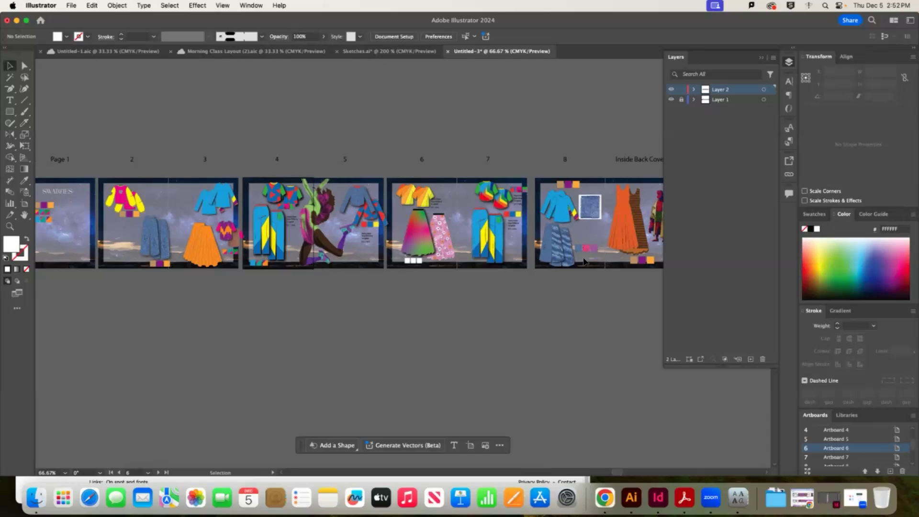
click(579, 246)
drag(579, 246, 60, 230)
scroll(625, 471, right, 1)
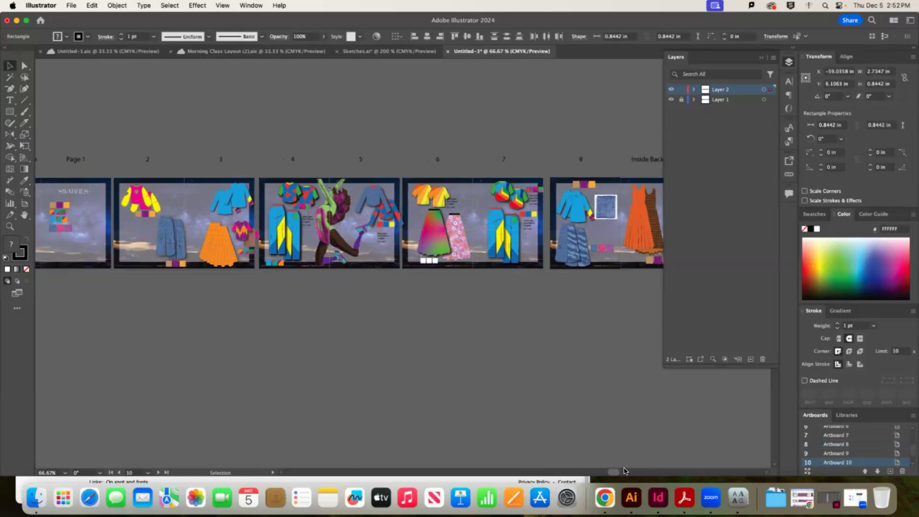
scroll(624, 472, right, 10)
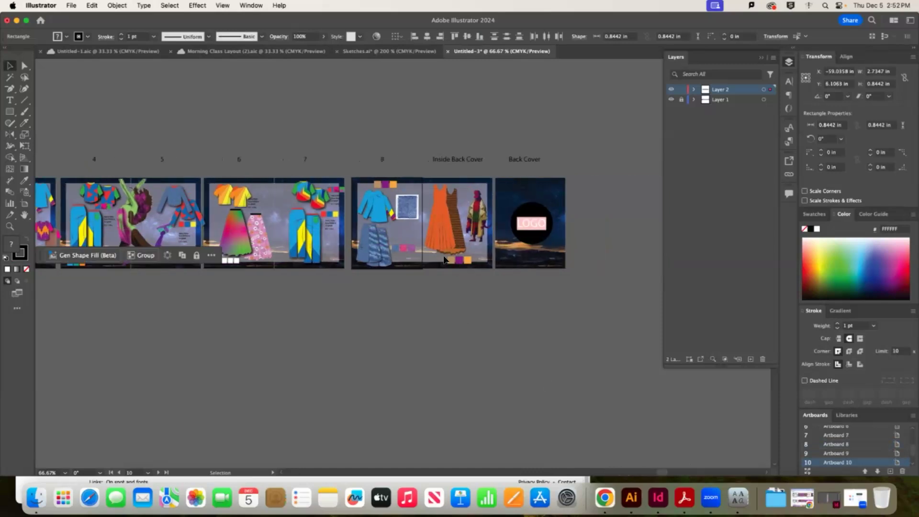
click(452, 262)
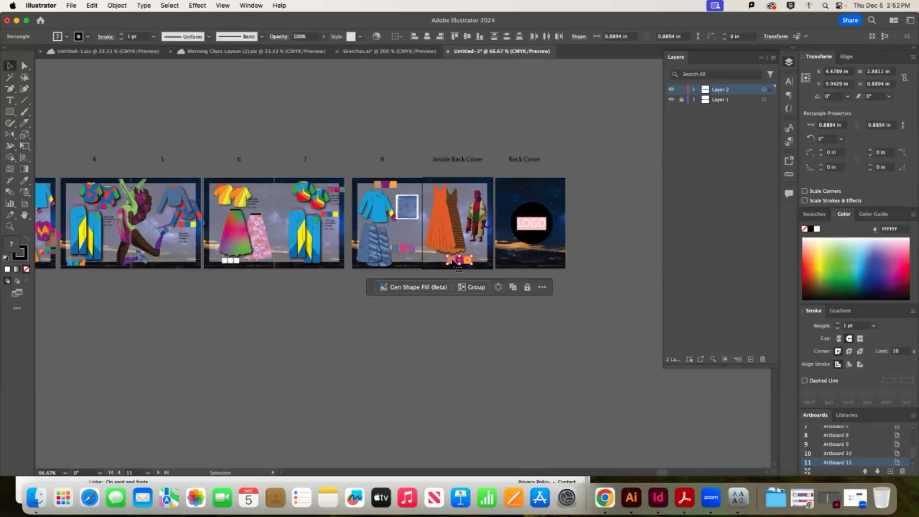
drag(452, 262, 92, 298)
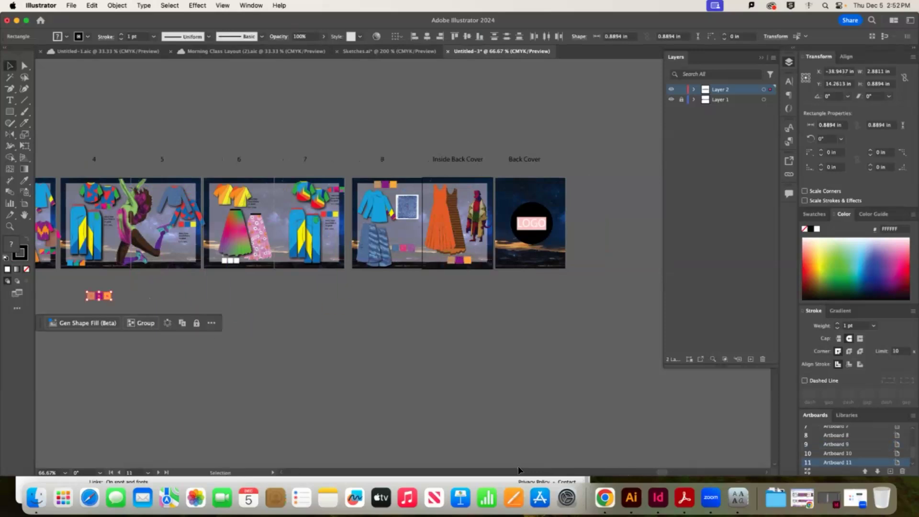
scroll(677, 475, left, 15)
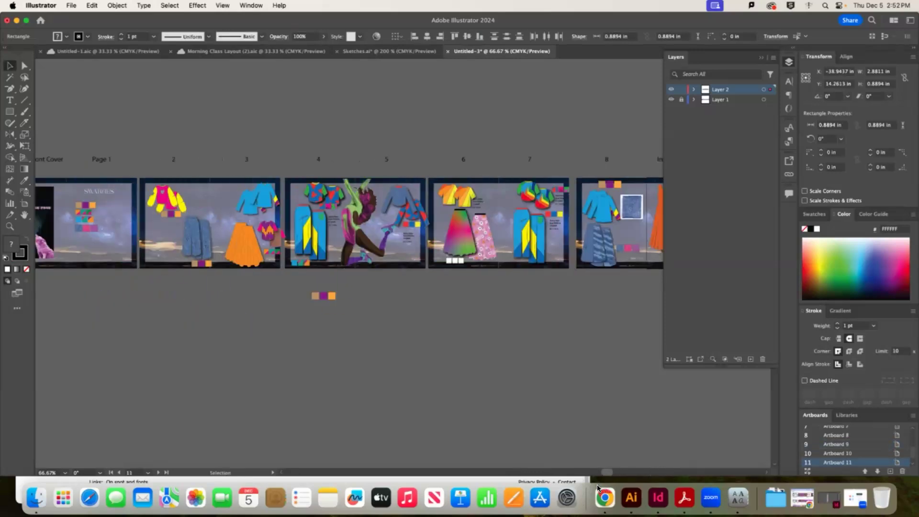
drag(489, 295, 253, 237)
click(288, 265)
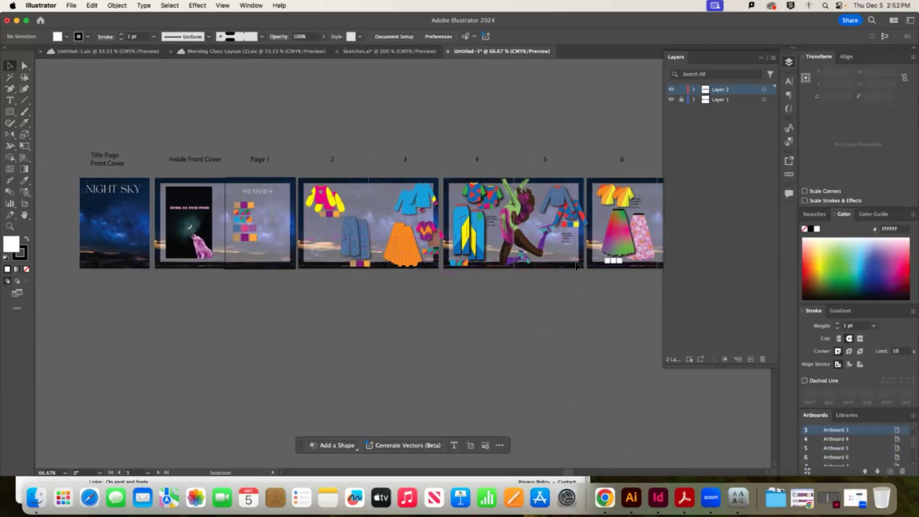
click(82, 6)
Create a new Letter-size document with 12 artboards from the home screen
mouse_move(74, 6)
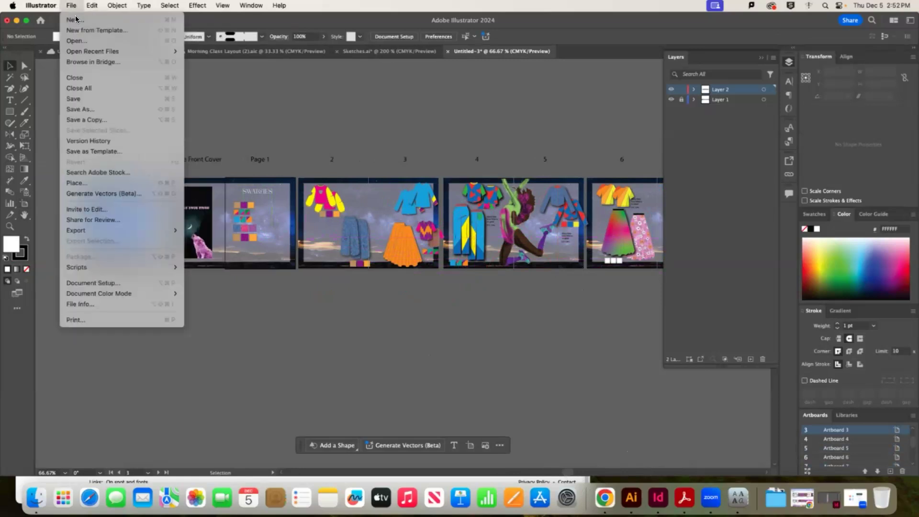
click(41, 20)
click(41, 21)
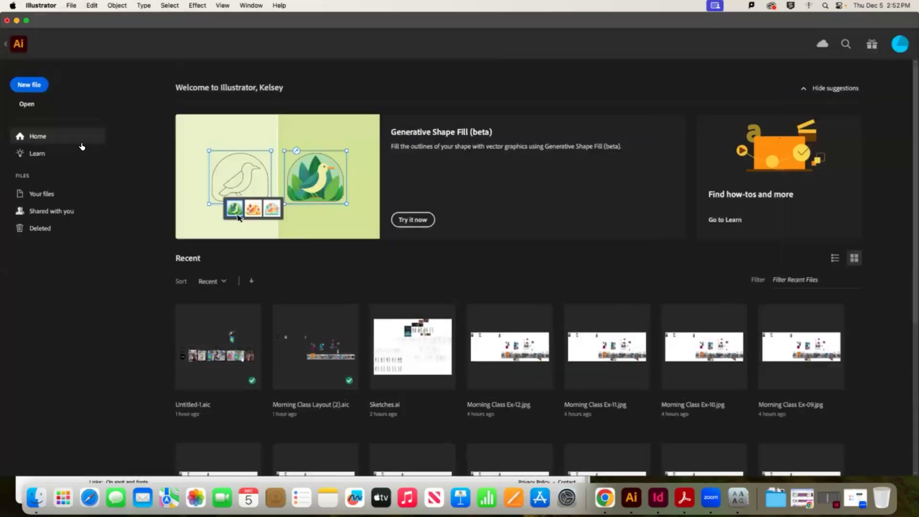
click(29, 84)
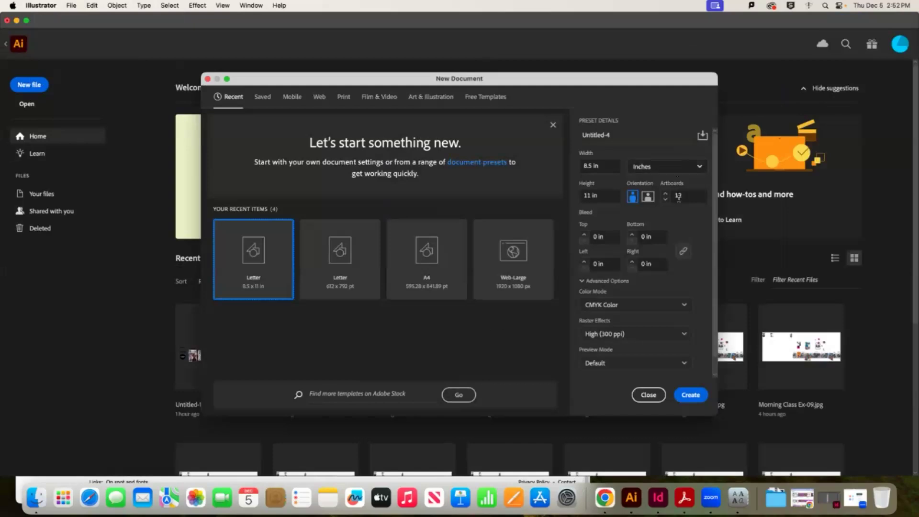
click(680, 196)
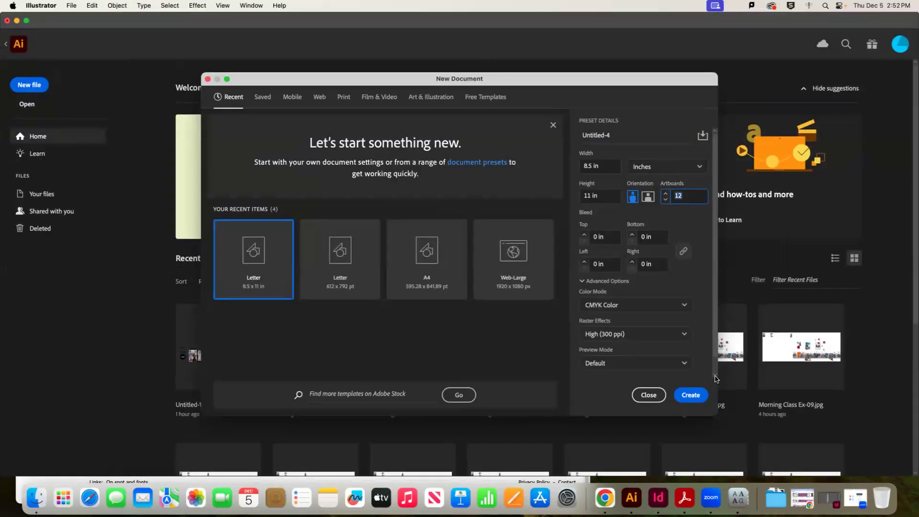
click(695, 395)
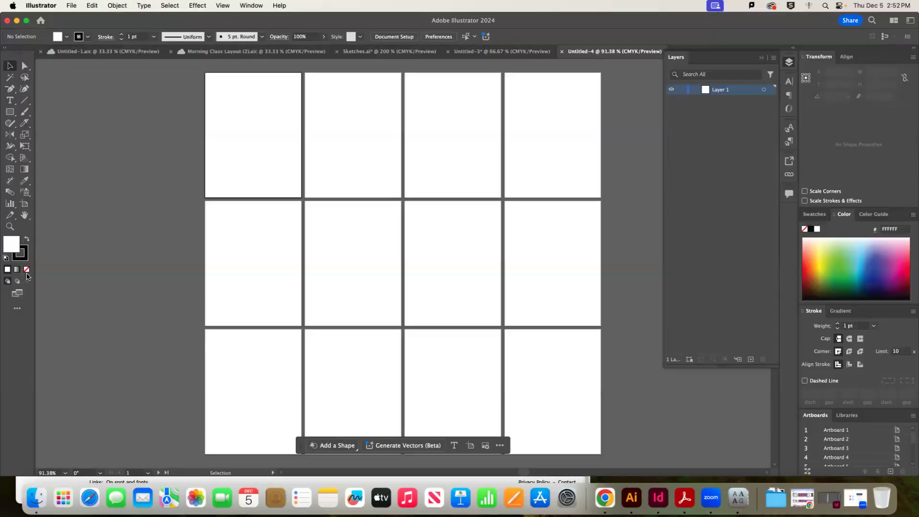
Shift Artboard 2 slightly right and move Artboard 5 up into the top row
click(25, 205)
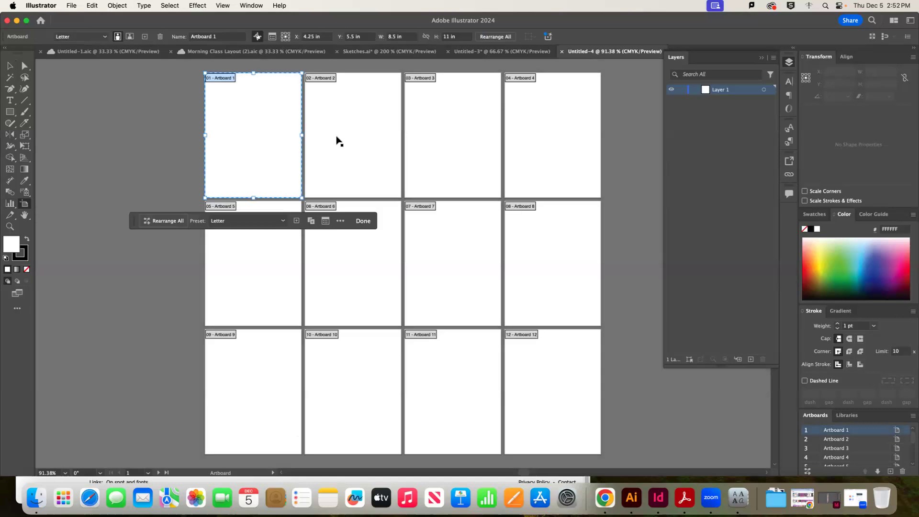
click(368, 114)
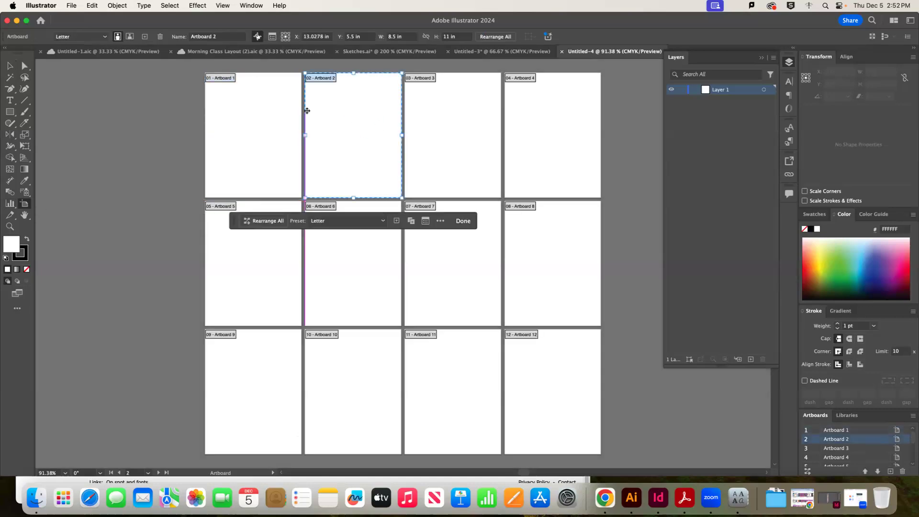
drag(369, 118, 371, 118)
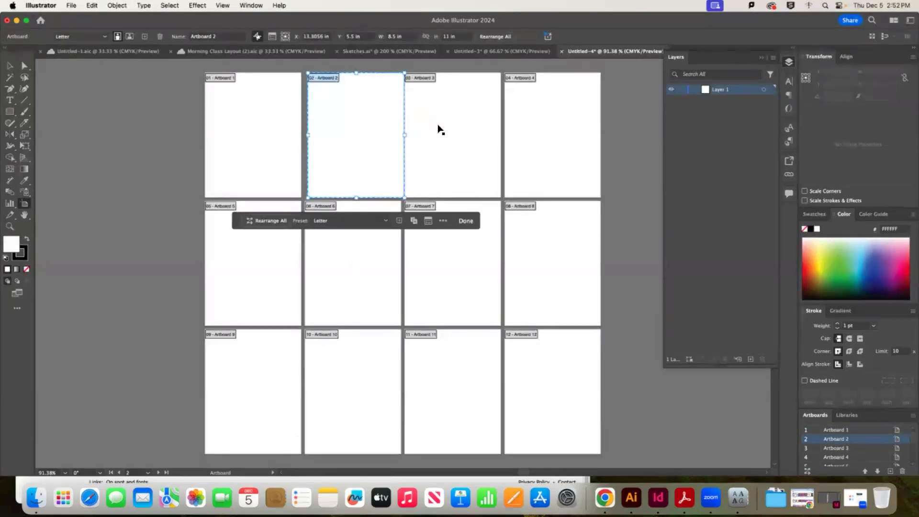
drag(246, 261, 642, 129)
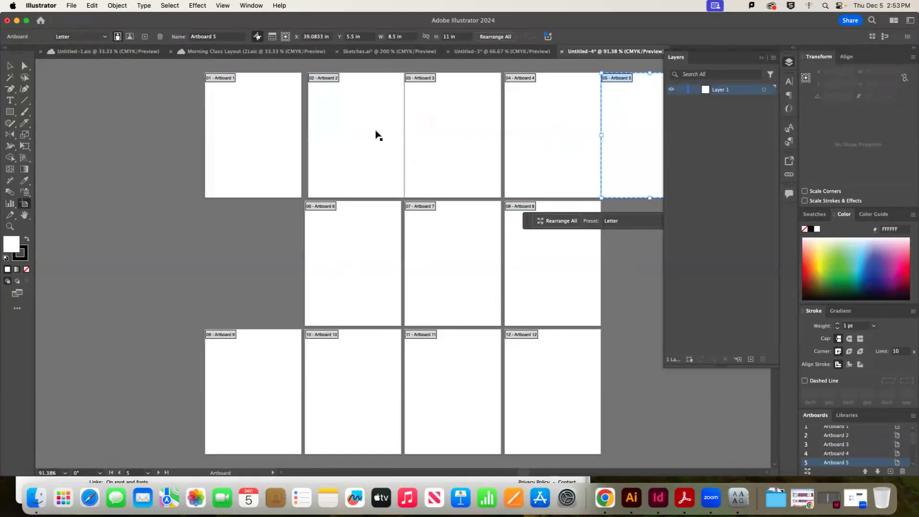
key(super+alt+0)
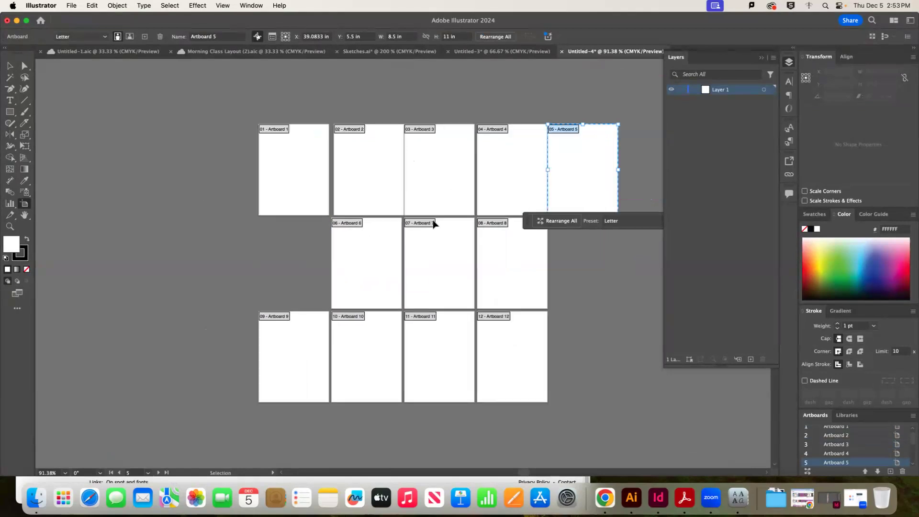
key(super+minus)
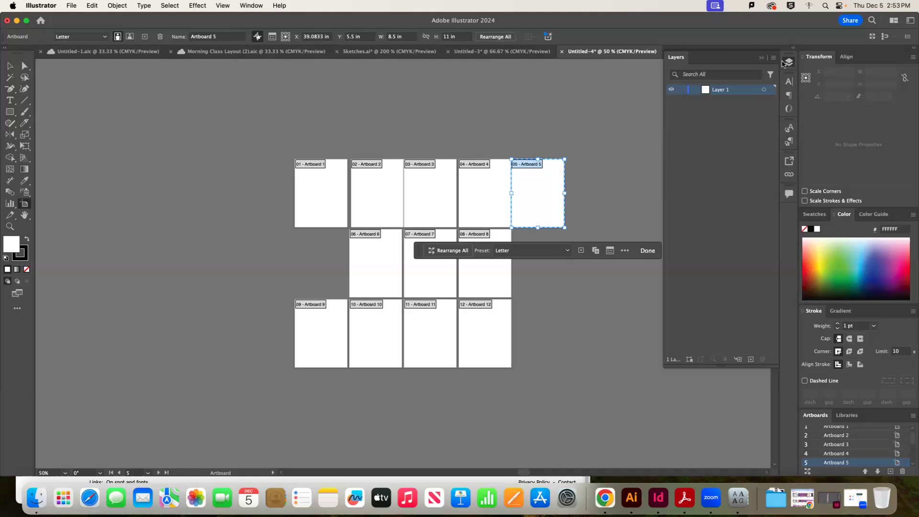
Return to the Untitled-3 Night Sky booklet with nothing selected
click(763, 58)
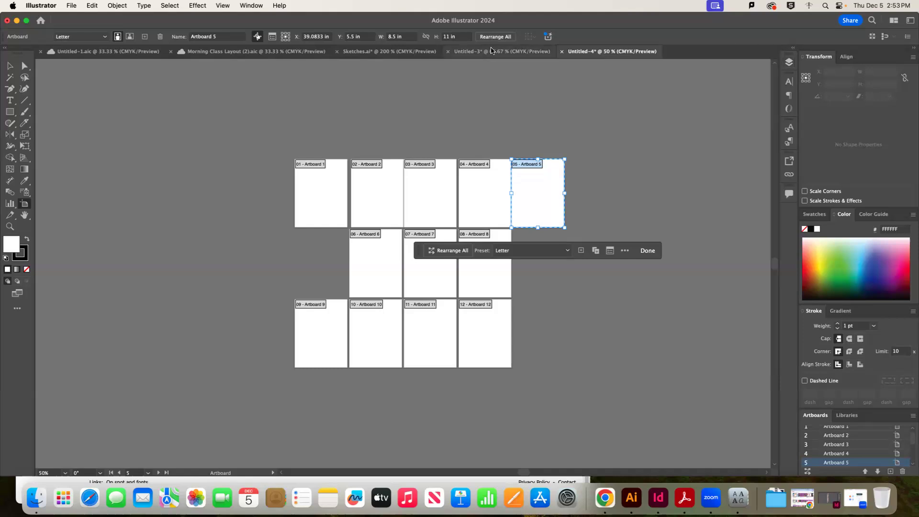
click(494, 52)
click(553, 138)
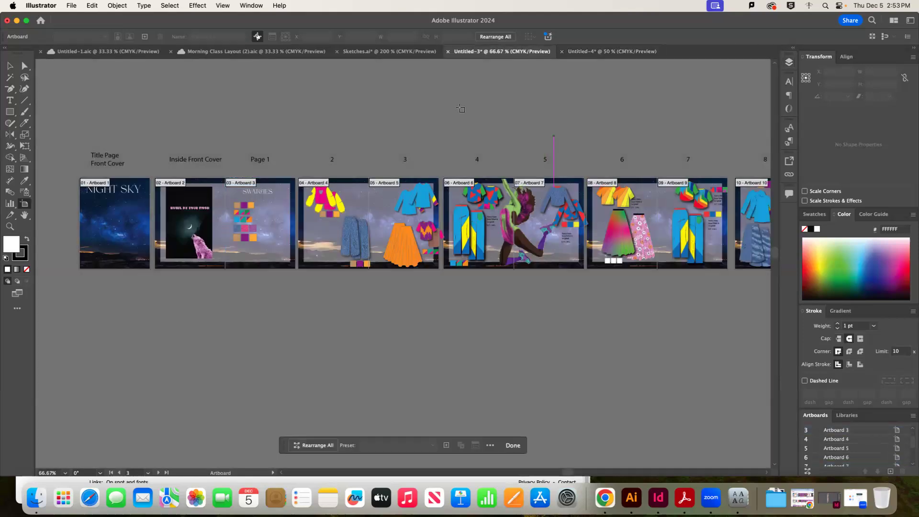
Reposition the shirt, jeans and skirt artwork on the pages 2–3 spread
click(7, 66)
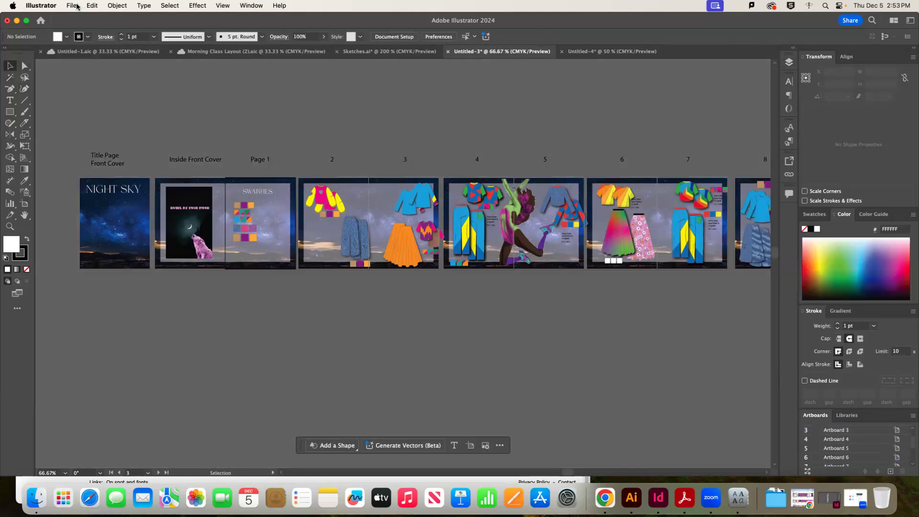
click(77, 5)
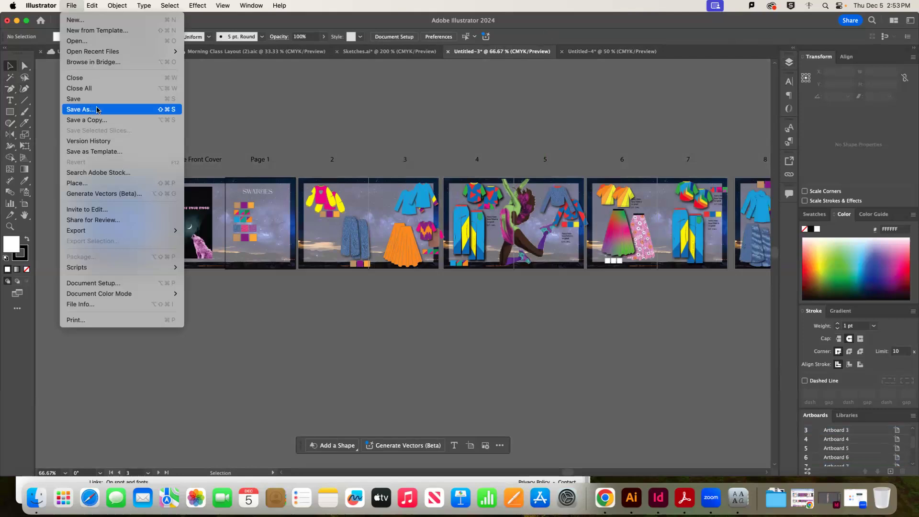
click(201, 119)
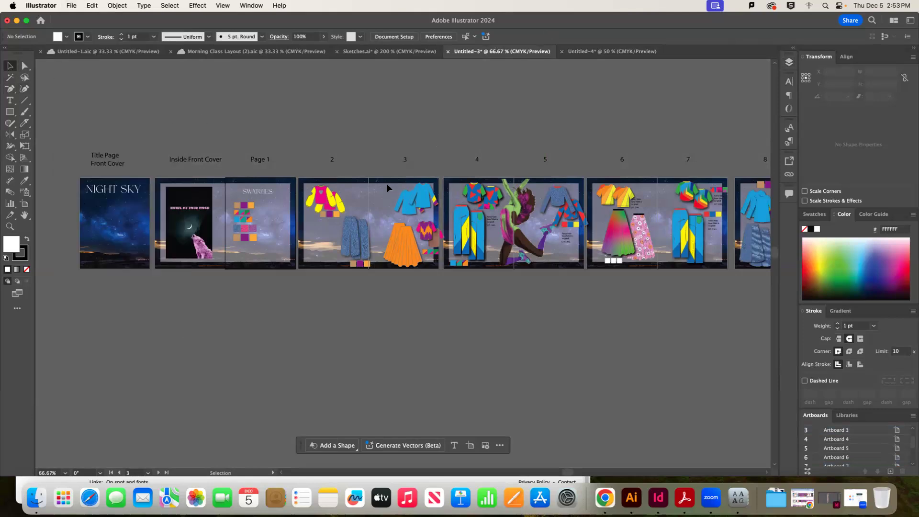
mouse_move(422, 197)
mouse_down()
mouse_move(405, 196)
mouse_move(420, 199)
mouse_up()
click(313, 281)
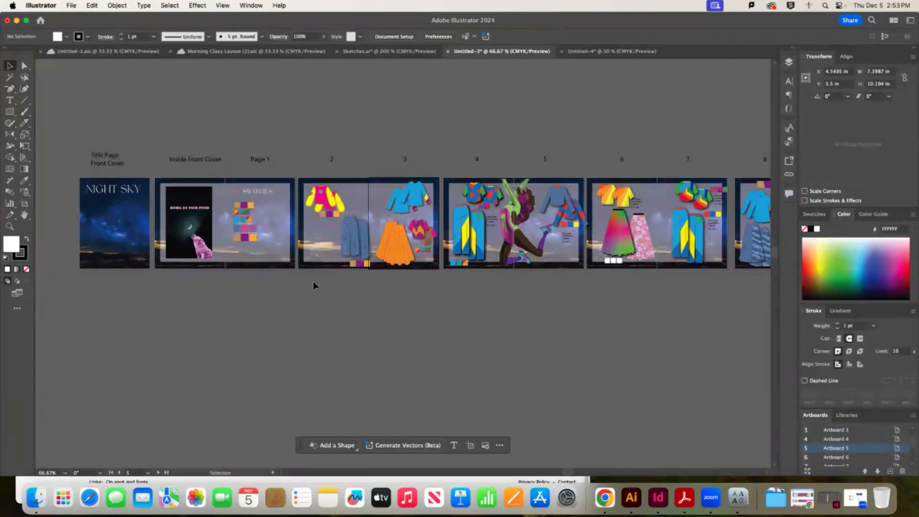
drag(355, 234, 358, 238)
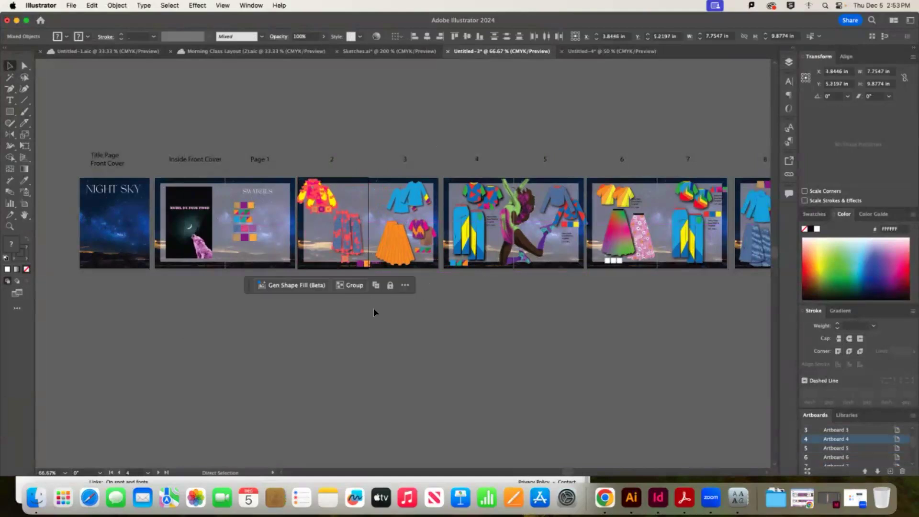
click(370, 280)
drag(316, 194, 317, 197)
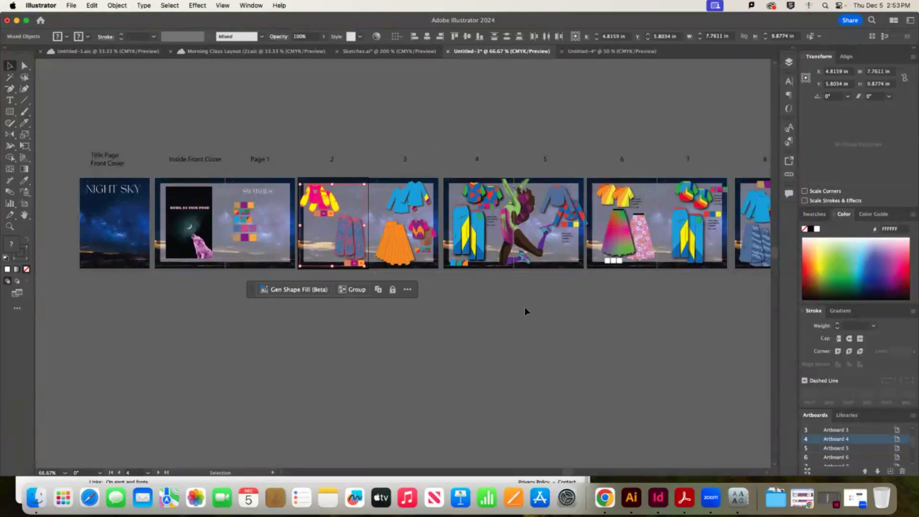
click(621, 312)
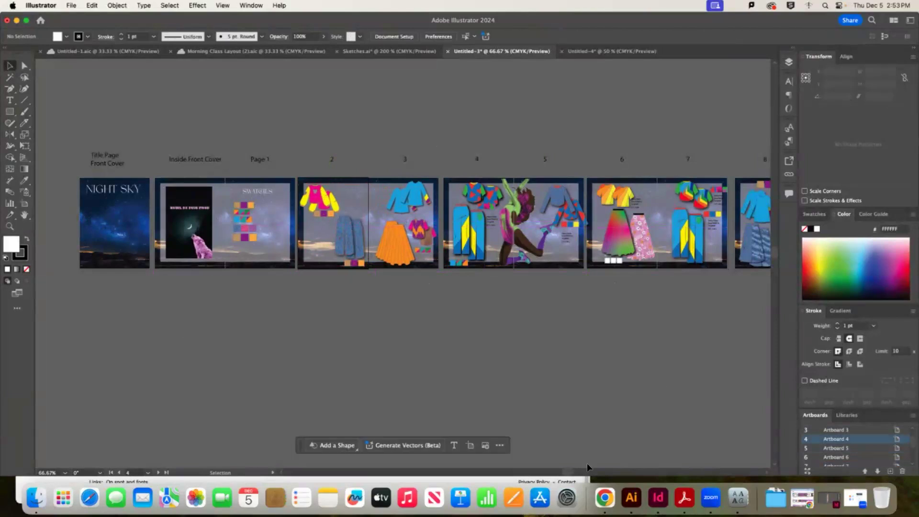
Check the artwork placement on page 7 of the booklet
scroll(588, 467, right, 5)
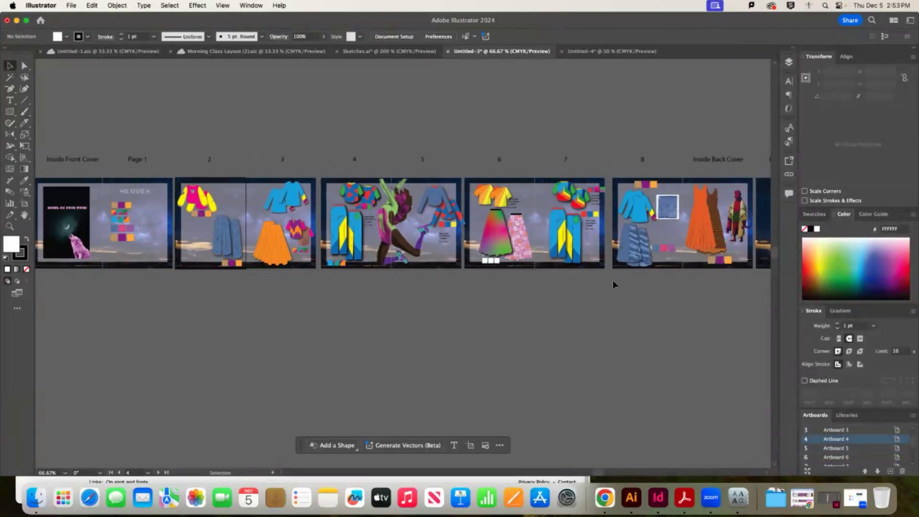
drag(552, 165, 565, 199)
click(603, 110)
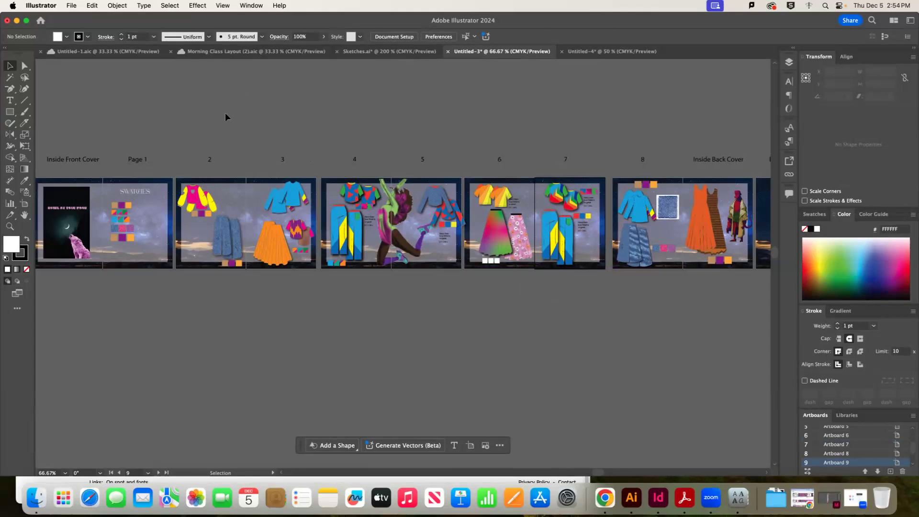
click(79, 7)
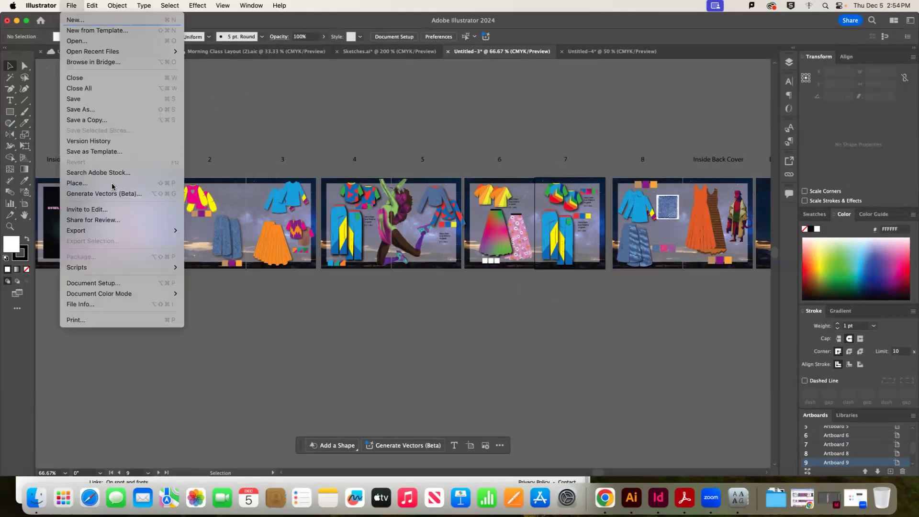
Export all artboards to Documents as JPEG (jpg) named 'Afternoon Class Ex'
mouse_move(126, 230)
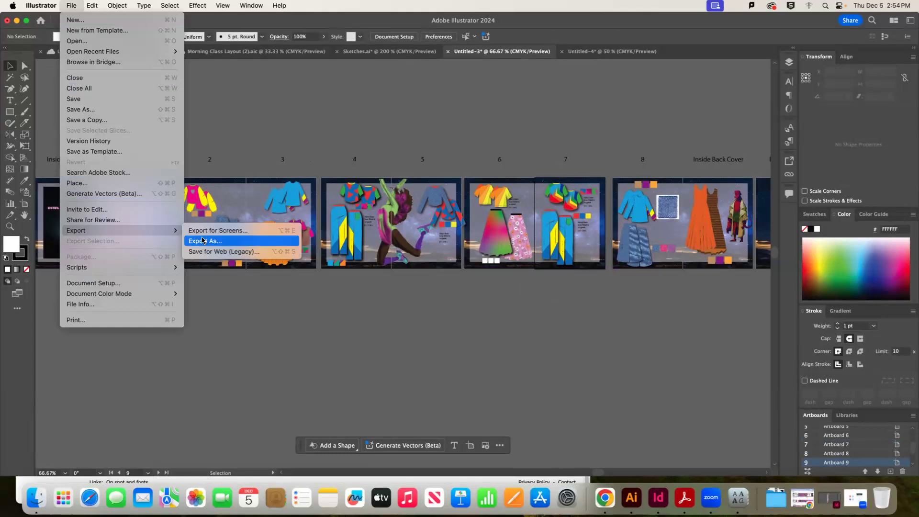
click(206, 241)
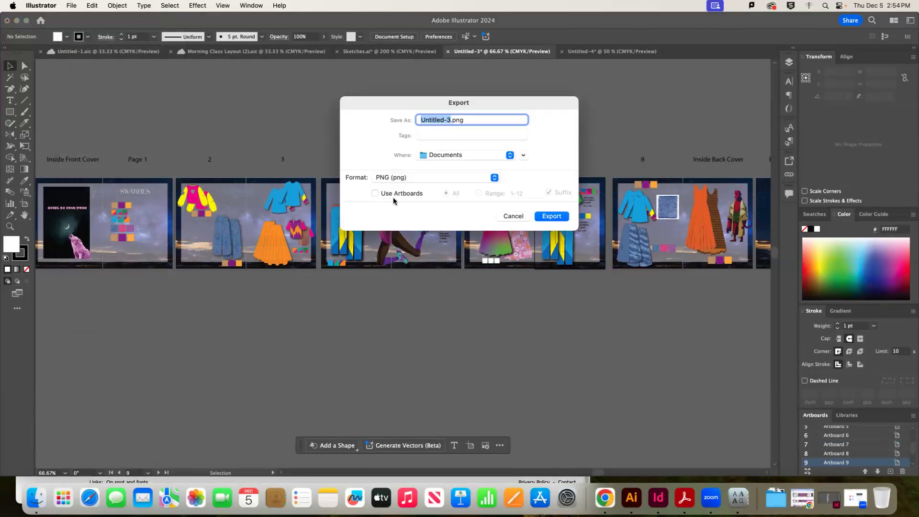
click(415, 193)
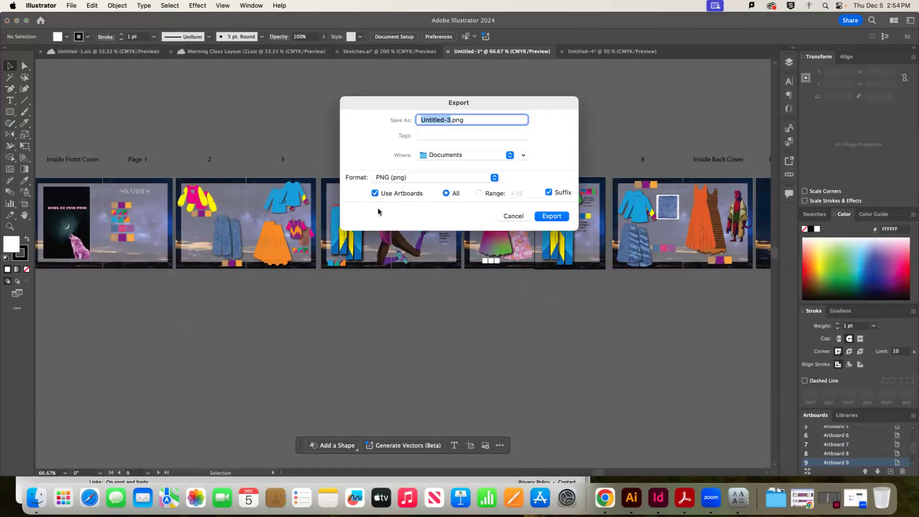
click(487, 156)
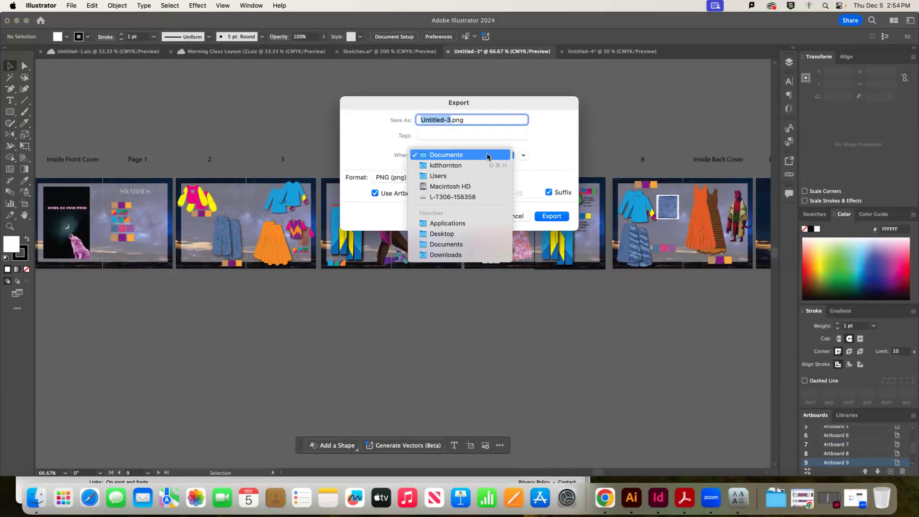
click(449, 159)
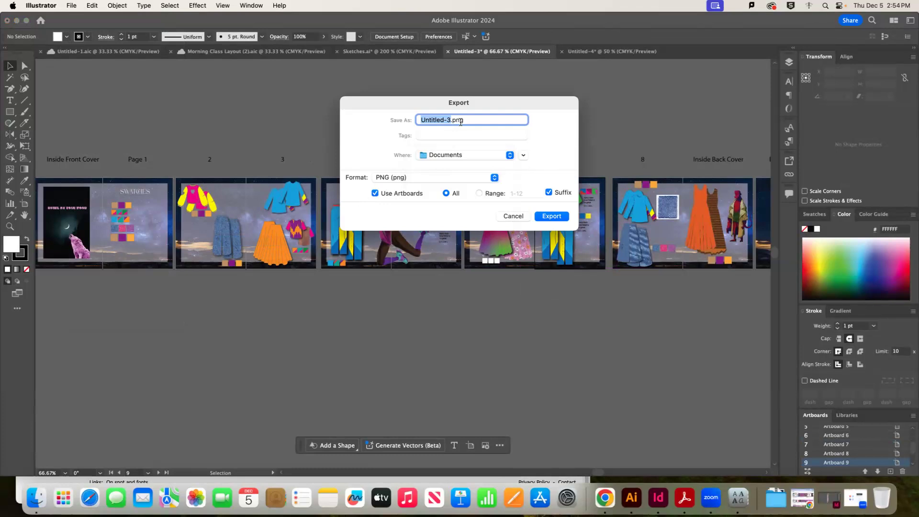
text(Afternoon Class)
click(493, 176)
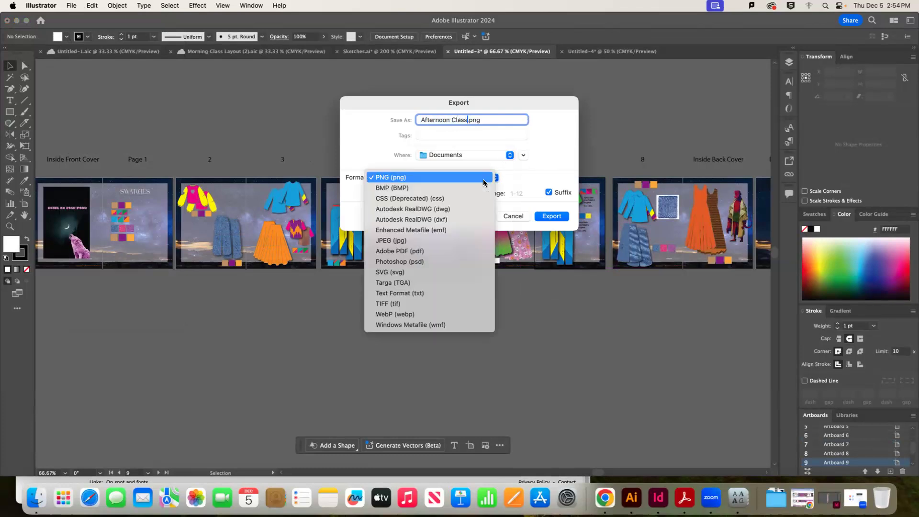
click(405, 235)
click(481, 120)
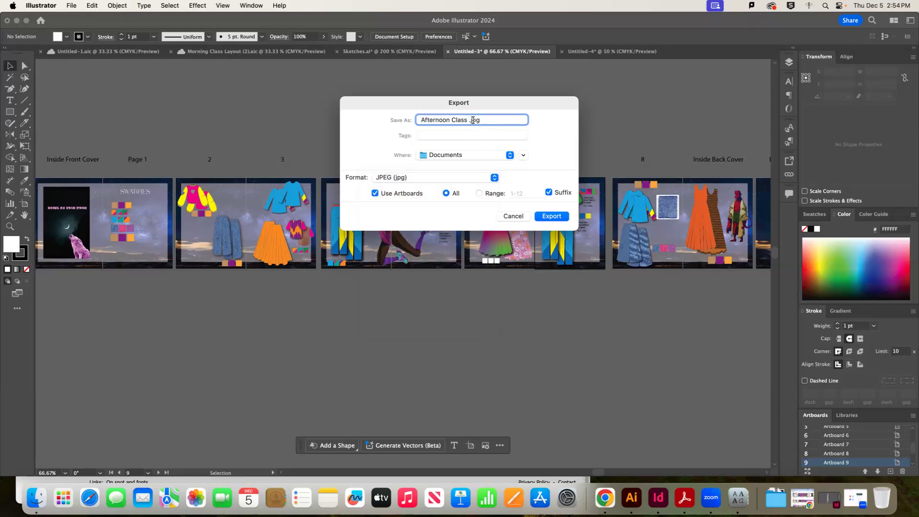
text(Ex)
click(550, 217)
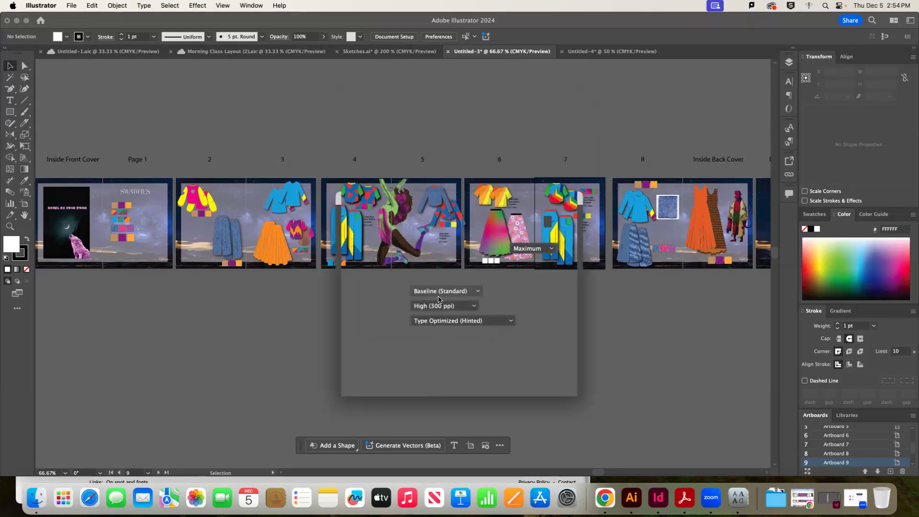
Accept JPEG options of CMYK, quality 10 (Maximum) and 300 ppi to run the export
click(437, 308)
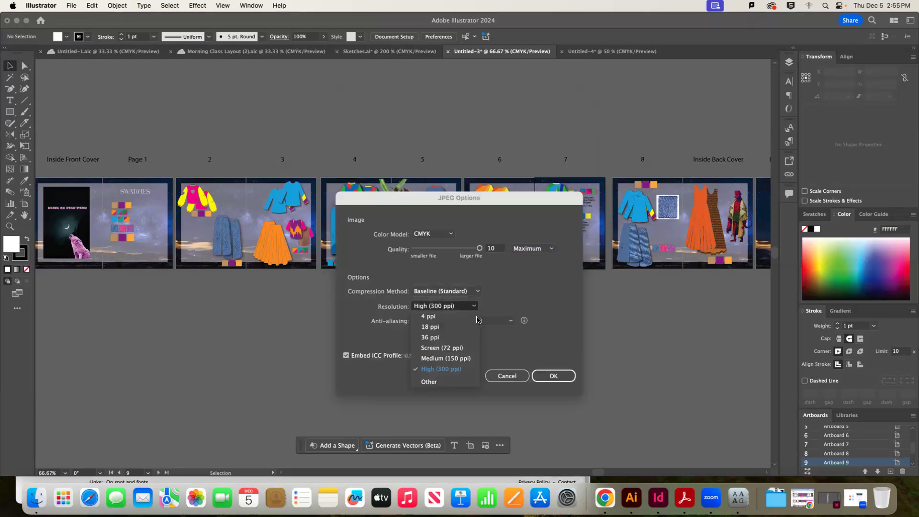
click(437, 370)
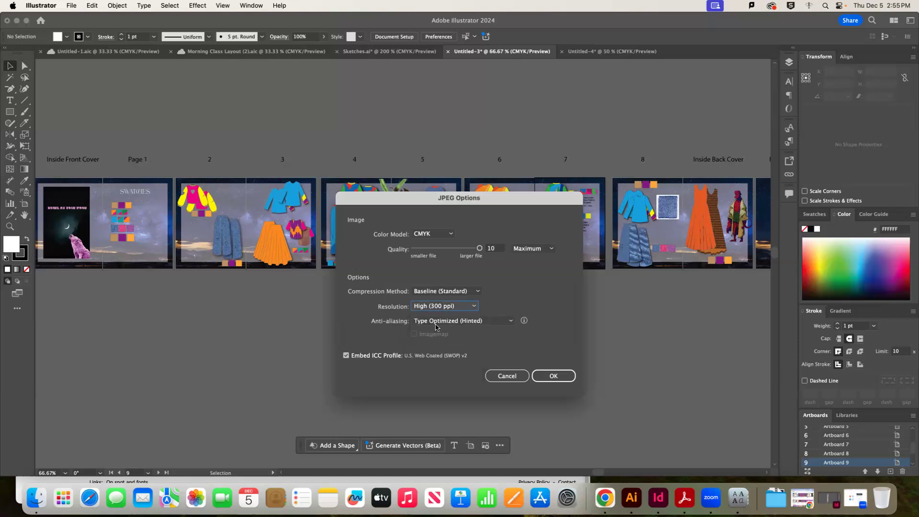
click(445, 233)
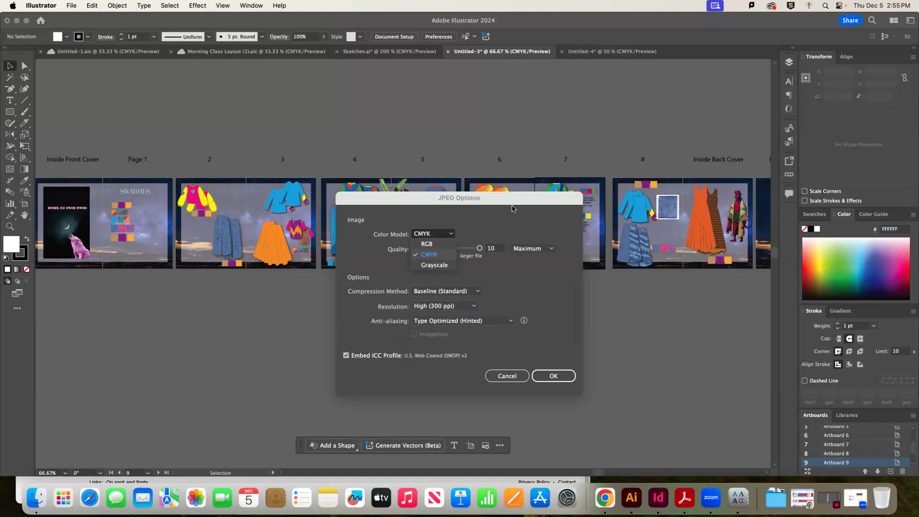
click(421, 254)
key(Tab)
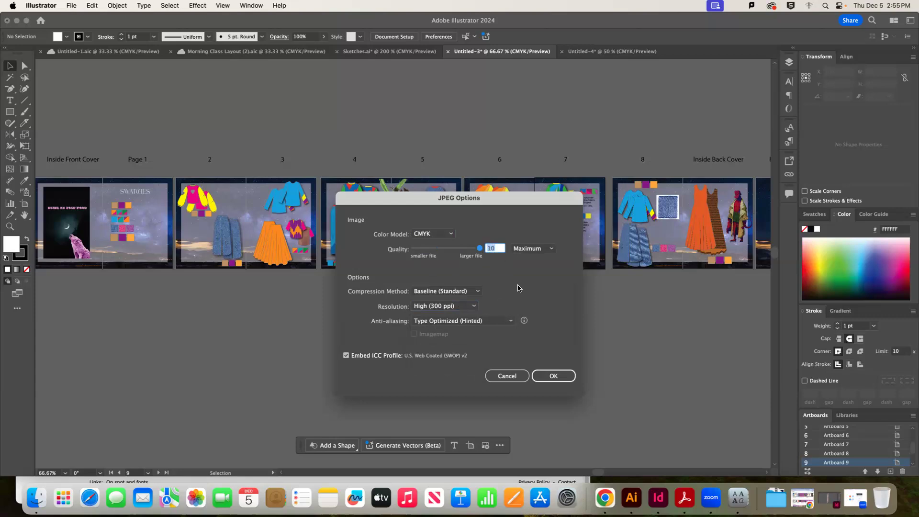
click(560, 382)
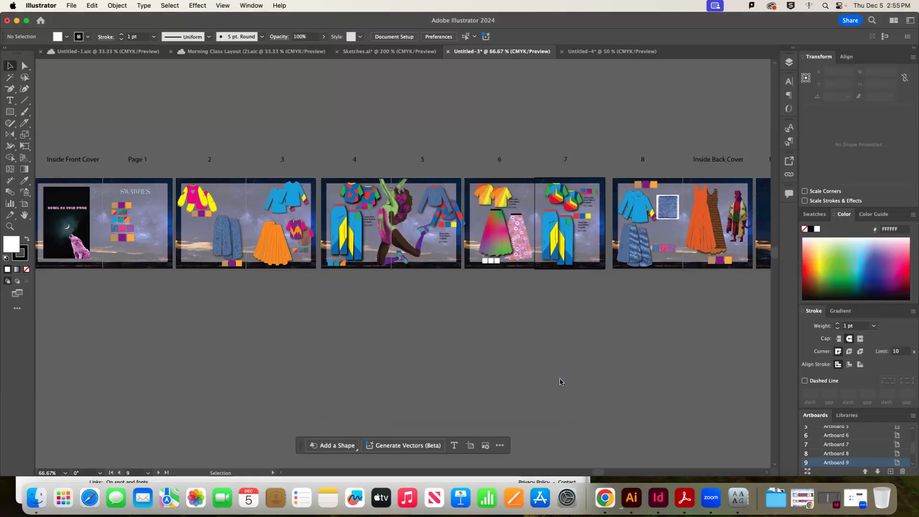
click(37, 498)
Confirm Afternoon Class Ex-01 through Ex-12 are in the Documents folder in Finder
drag(572, 68, 420, 68)
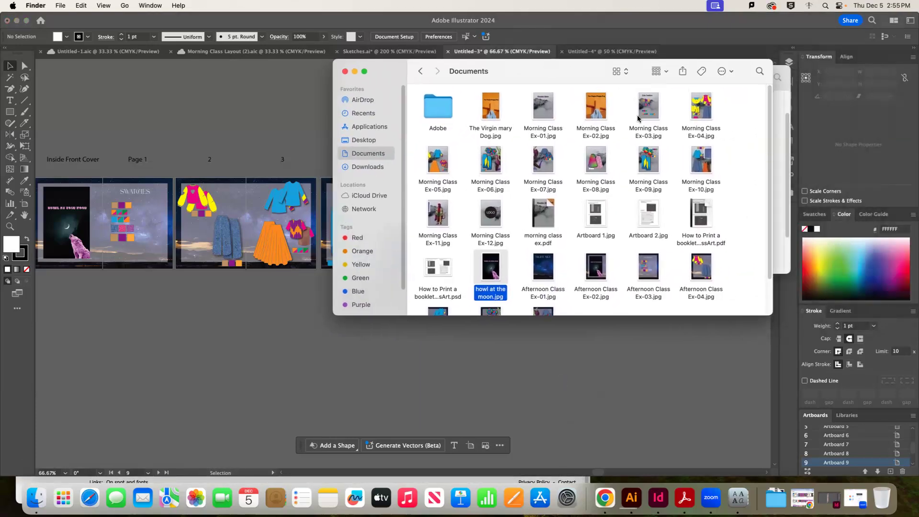
scroll(676, 218, down, 2)
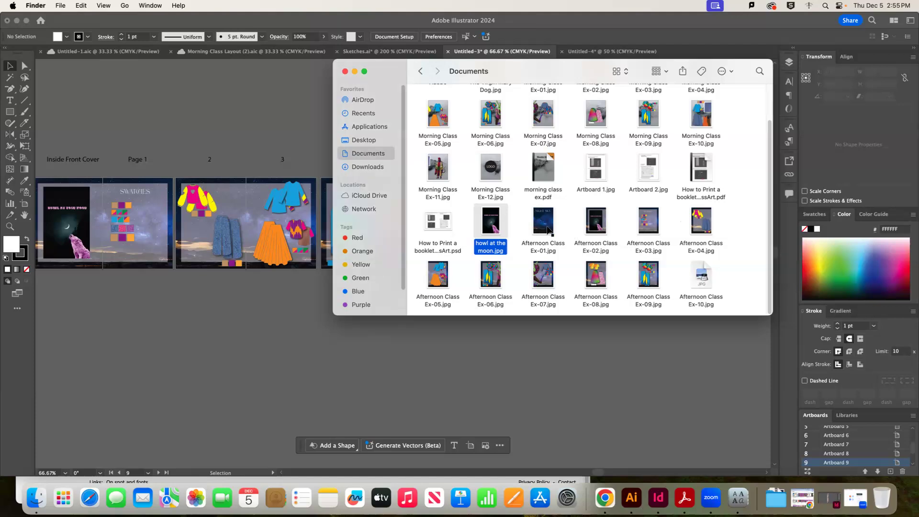
click(541, 221)
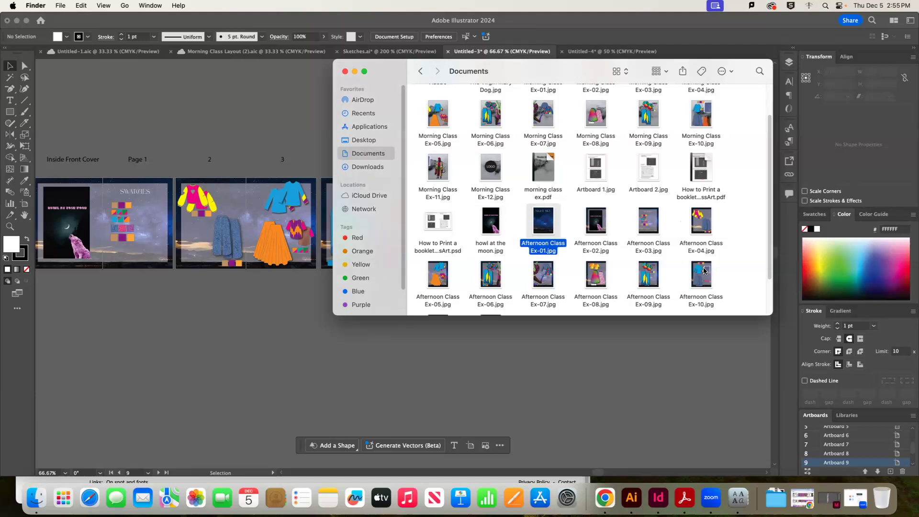
scroll(493, 292, down, 2)
super+click(496, 289)
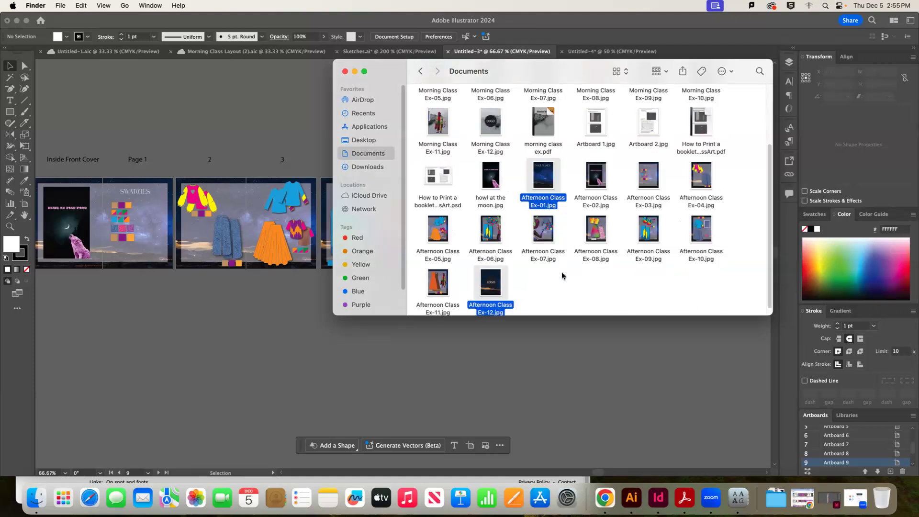
click(569, 287)
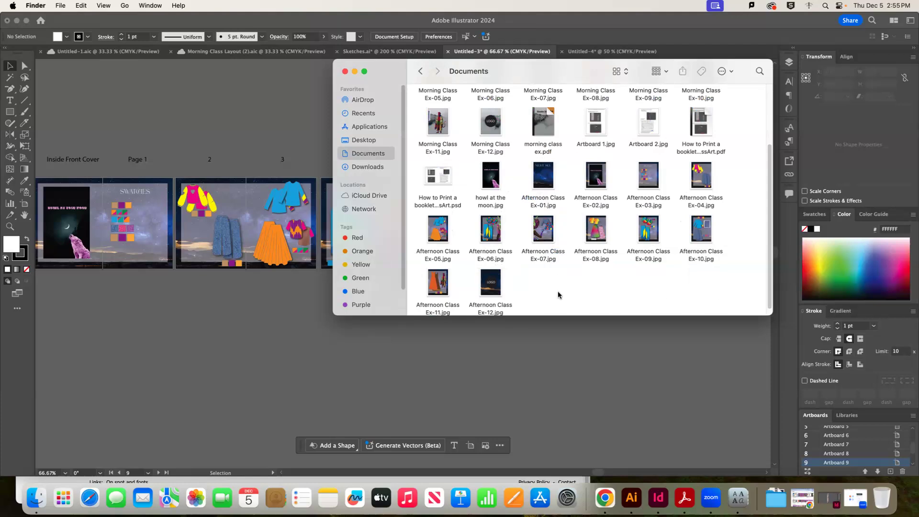
Minimize the Illustrator, Chrome and Font Book windows, then bring Illustrator back to the front
click(73, 26)
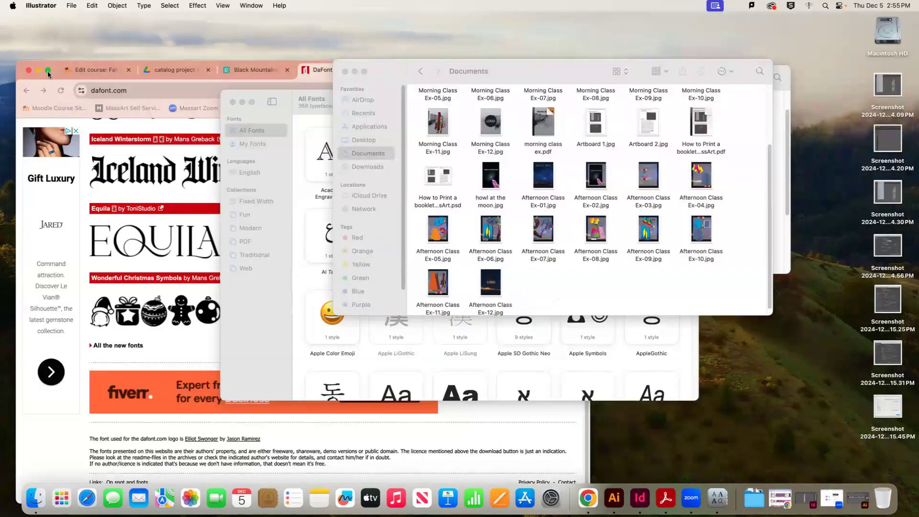
click(37, 70)
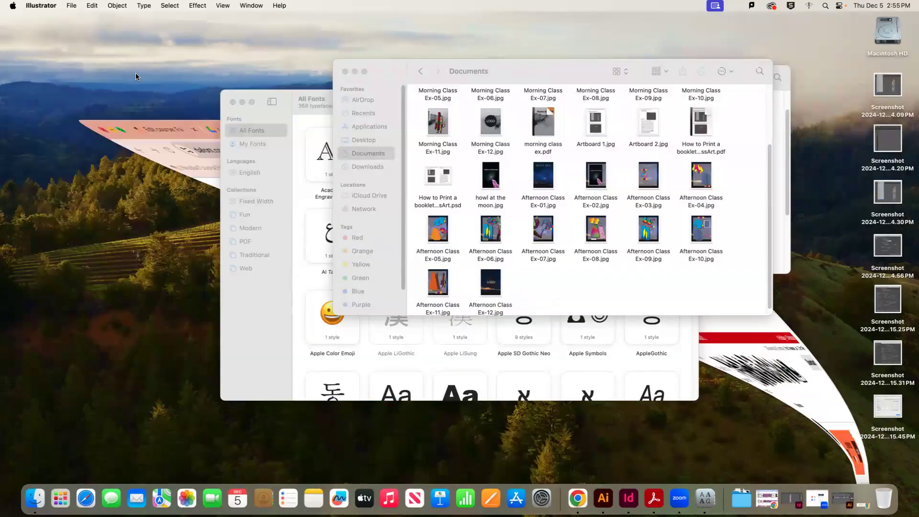
click(242, 101)
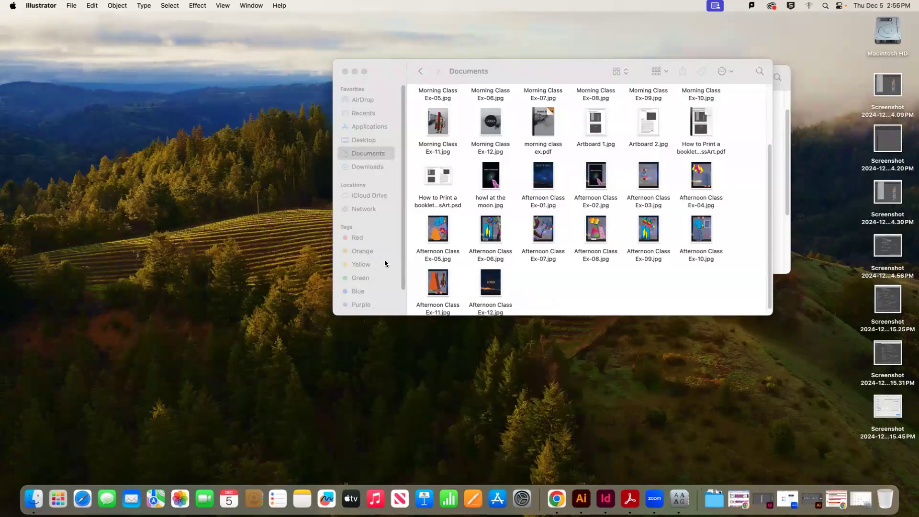
click(553, 186)
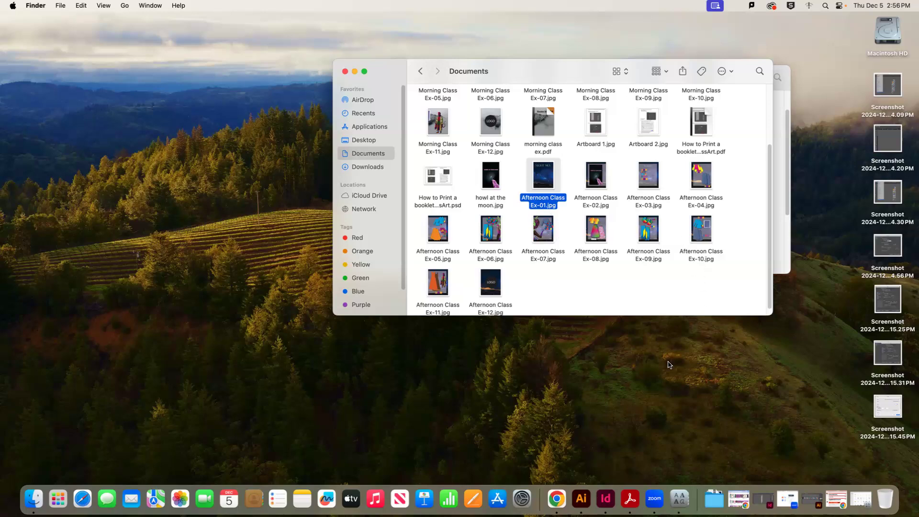
click(588, 501)
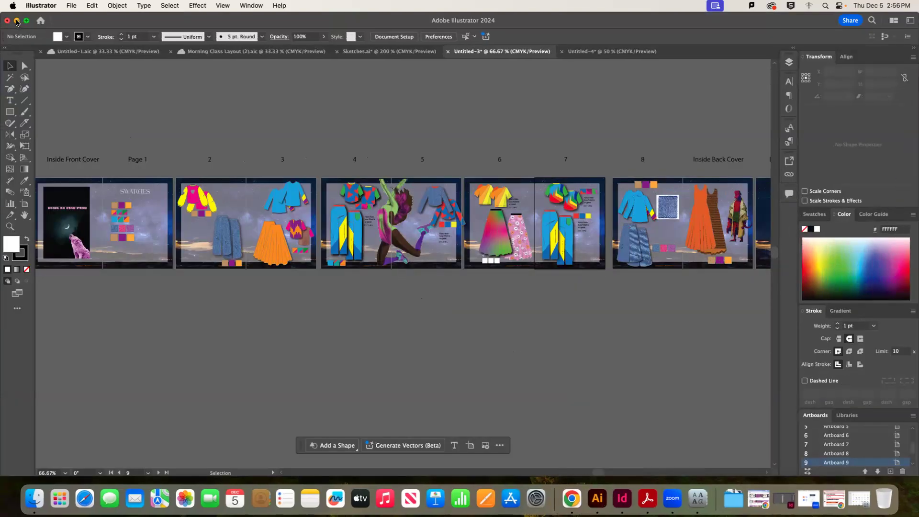
Minimize Illustrator, switch to InDesign, and start a new document via File > New
click(17, 21)
click(605, 498)
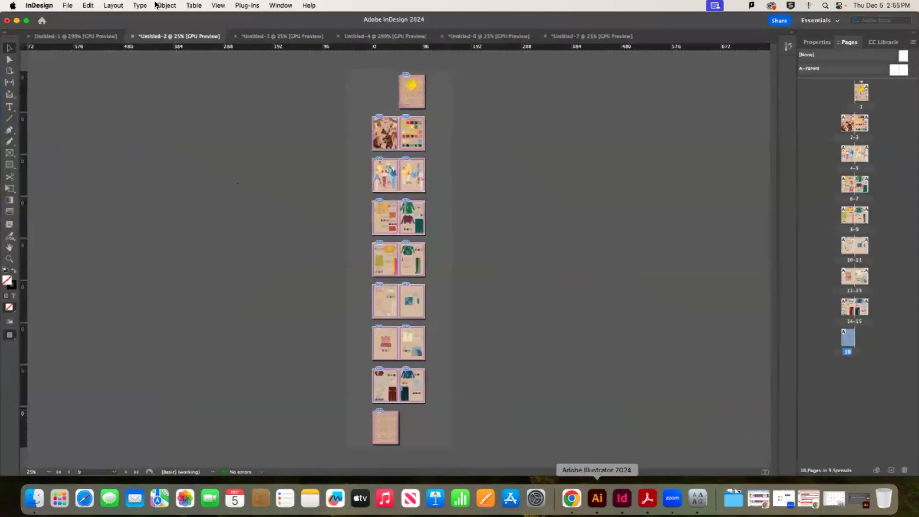
click(67, 9)
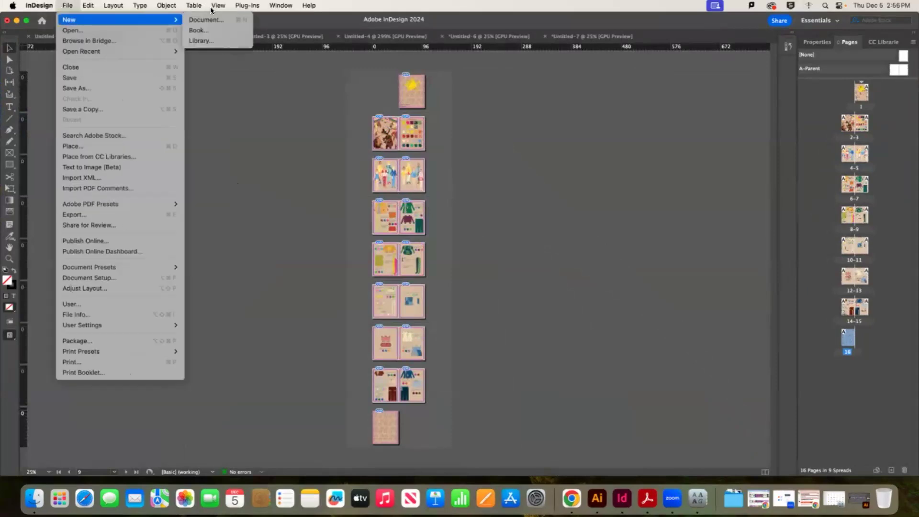
click(70, 5)
click(43, 21)
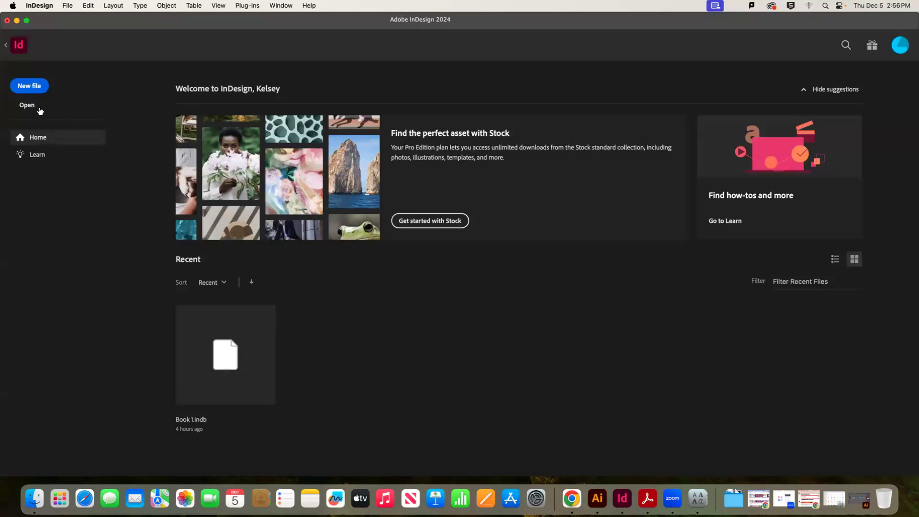
Create a Print Letter document in inches with 12 facing pages
click(34, 86)
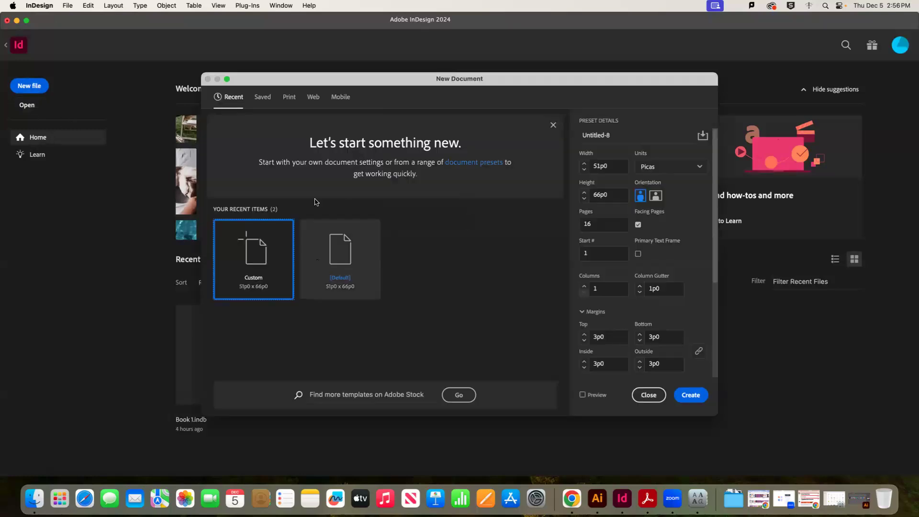
click(289, 97)
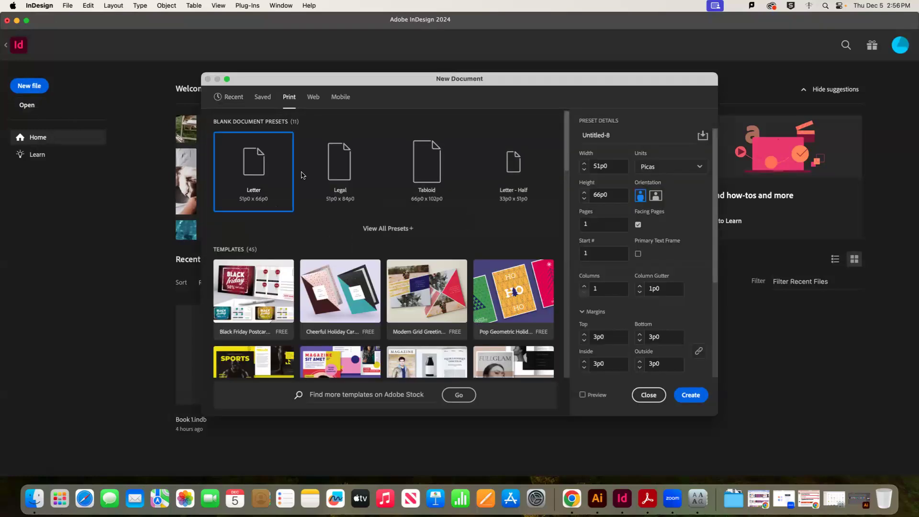
click(684, 167)
click(644, 214)
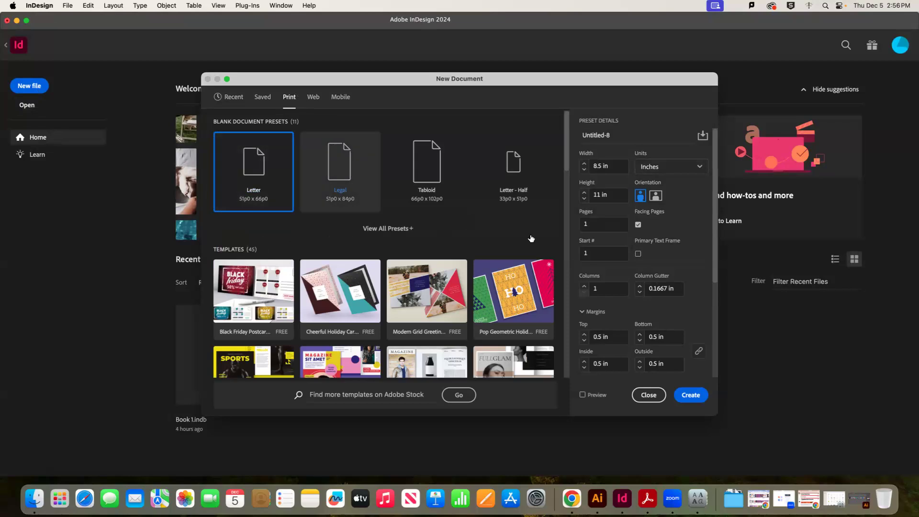
click(602, 223)
text(12)
click(697, 395)
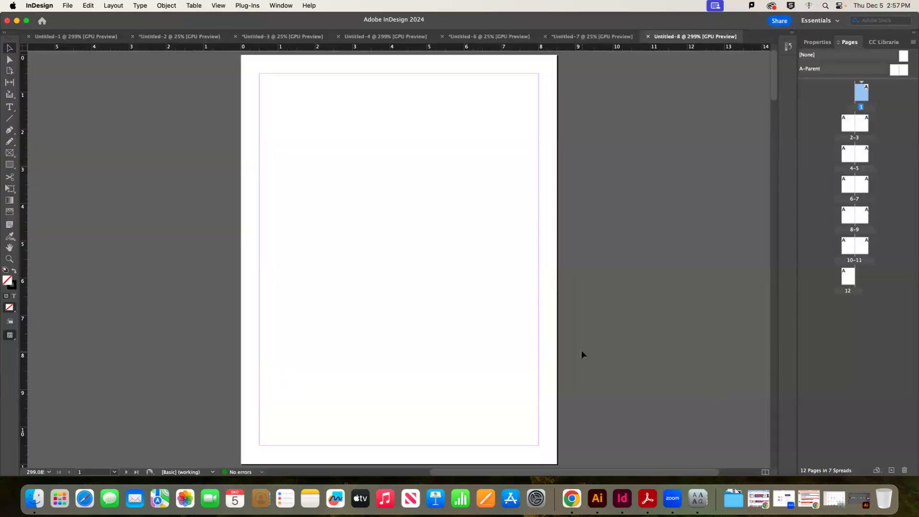
Drag Afternoon Class Ex-01.jpg from Finder onto page 1, aligned to the page's top-left corner
key(super+1)
key(super+minus)
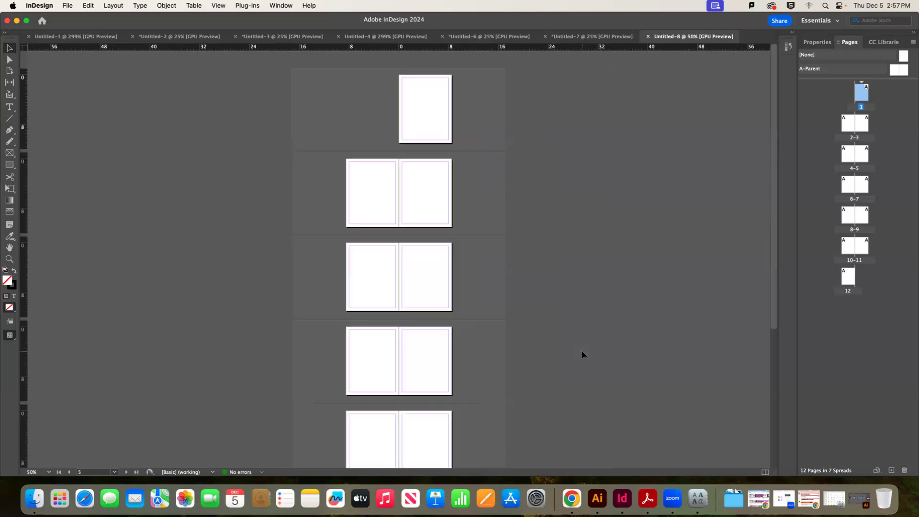
key(super+minus)
key(super+equal)
click(34, 499)
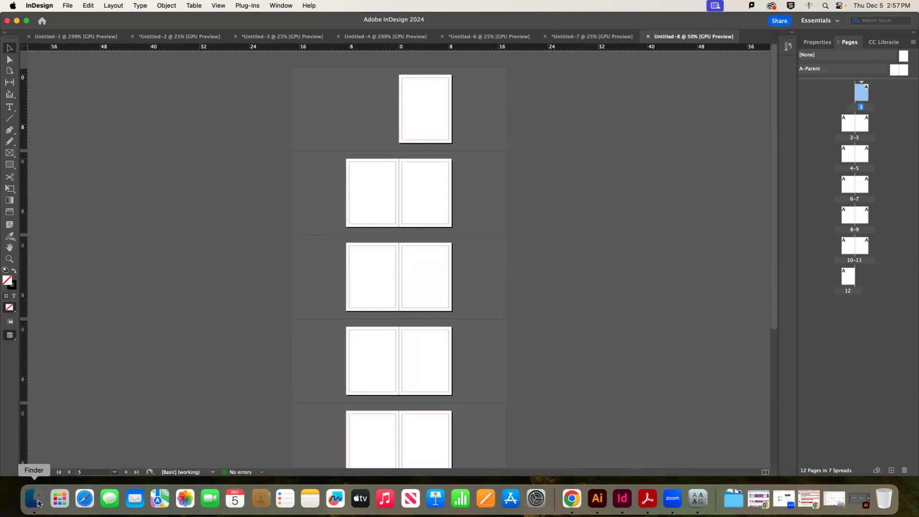
drag(550, 76, 690, 80)
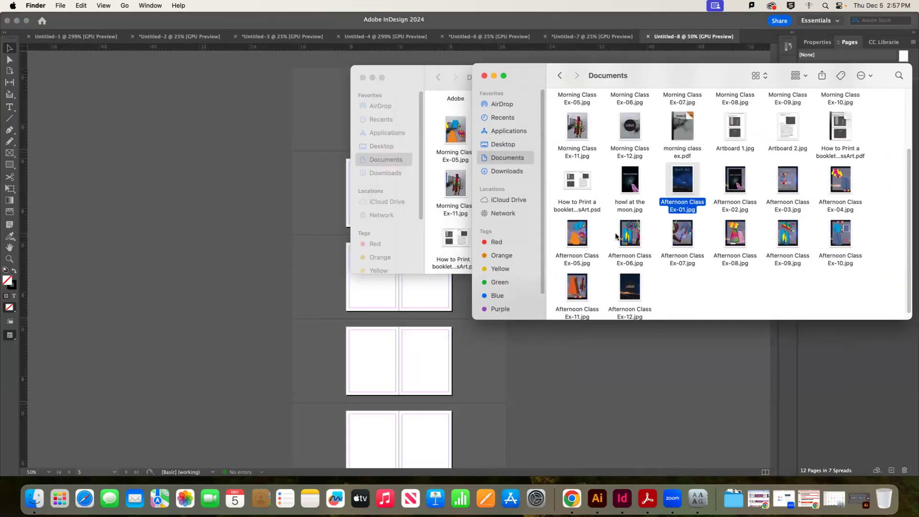
click(372, 77)
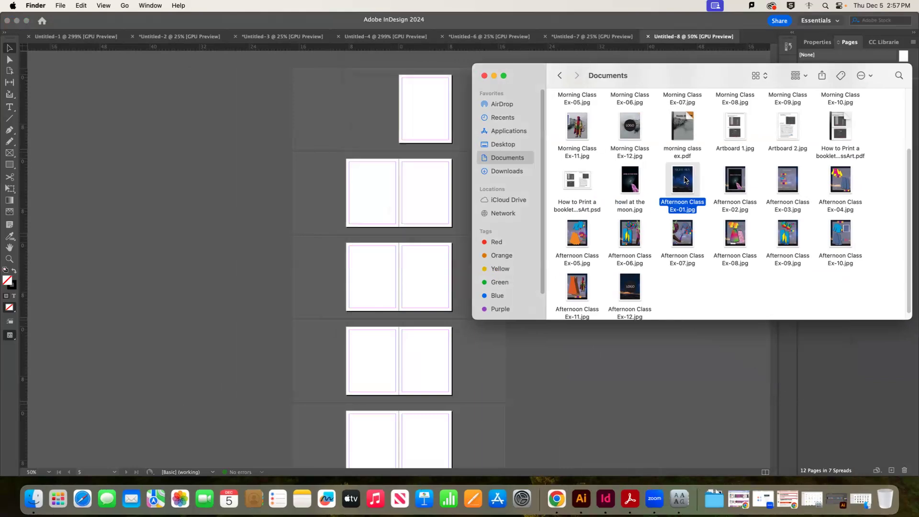
drag(487, 105, 407, 85)
drag(416, 103, 399, 76)
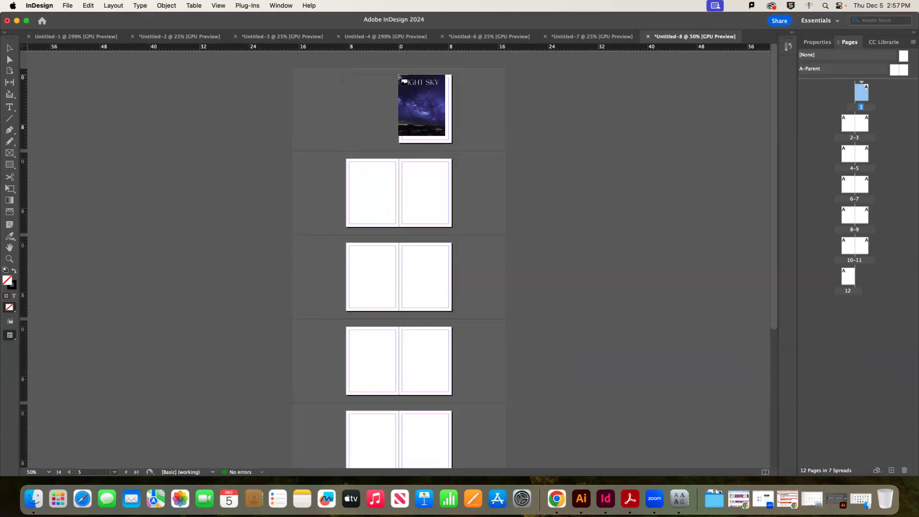
Place the Night Sky cover image on page 1 from its top-left corner and select its frame
click(399, 75)
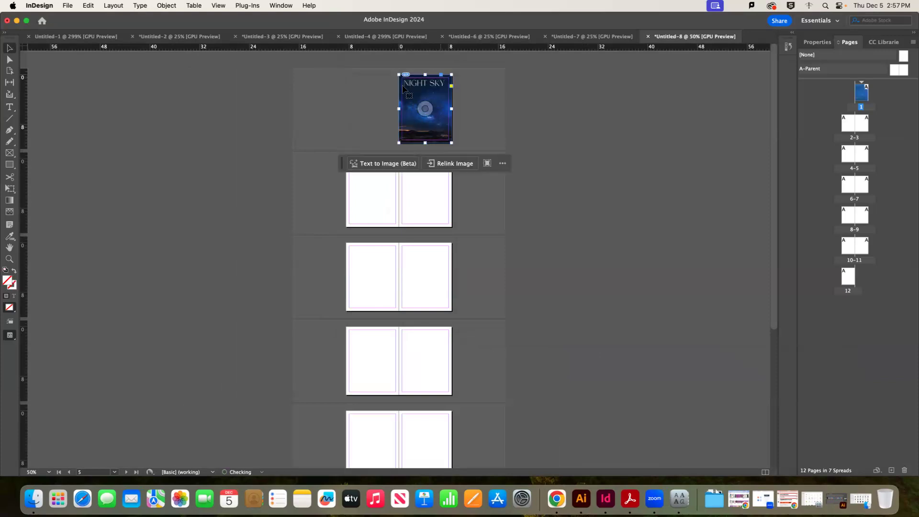
click(471, 111)
click(447, 131)
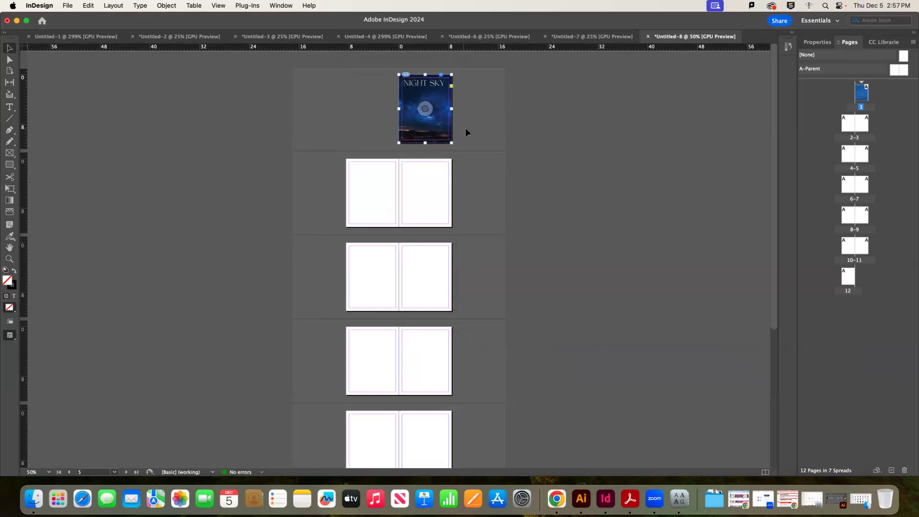
Zoom in on the cover page and drag the cover image right and down
key(super+equal)
key(super+equal)
key(super+equal)
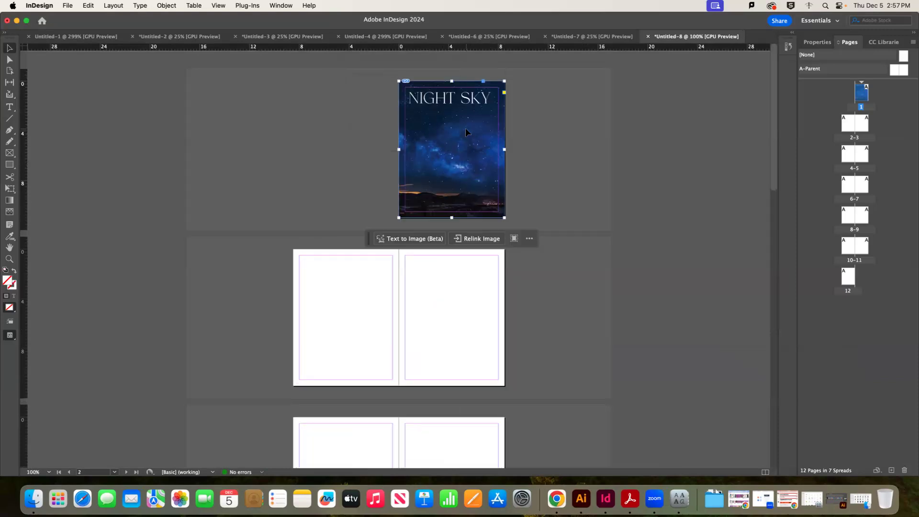
key(super+equal)
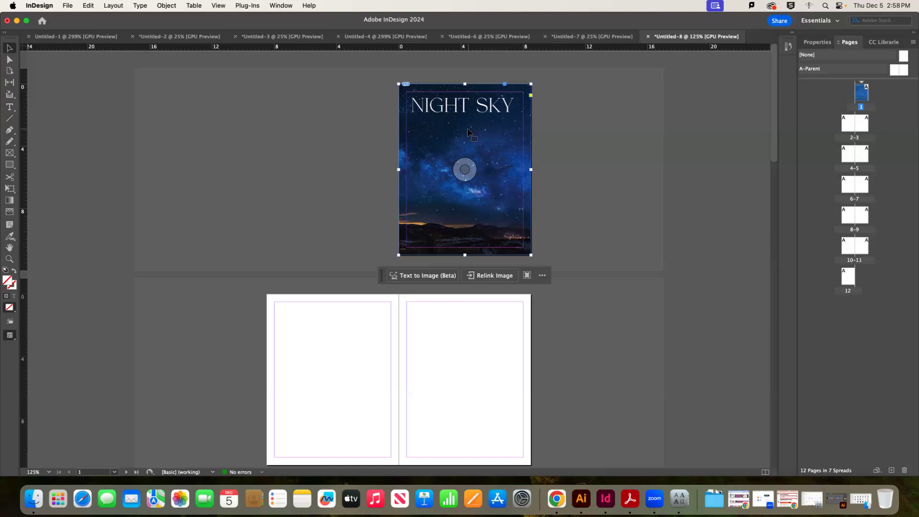
click(567, 160)
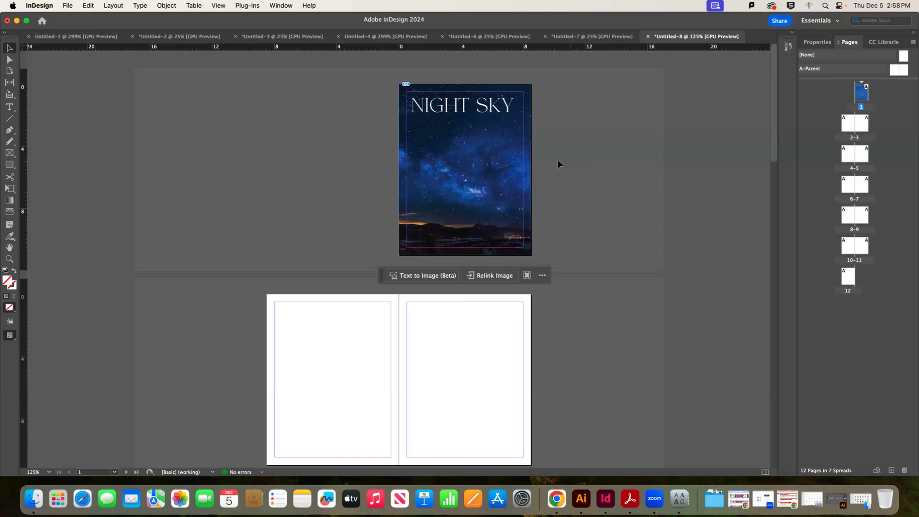
click(501, 137)
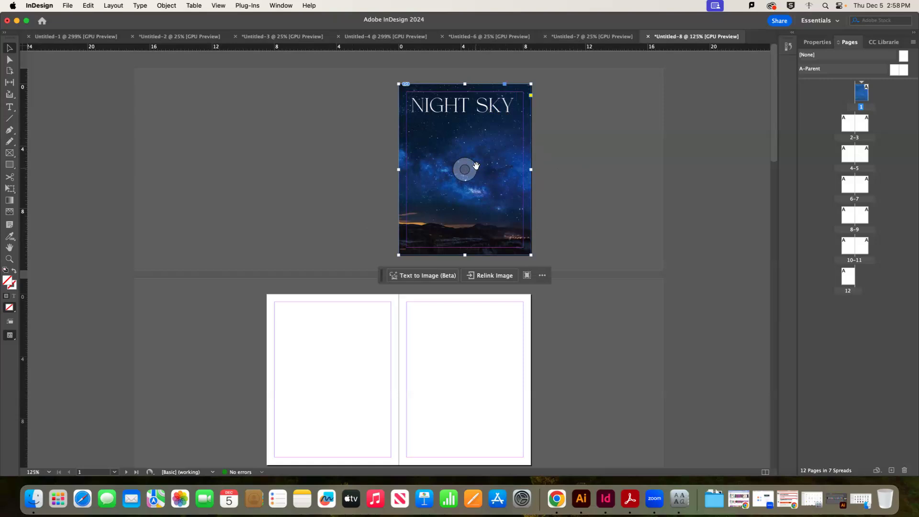
drag(477, 115, 441, 151)
Undo the image move, then try shifting the picture inside its frame and undo that
key(super+z)
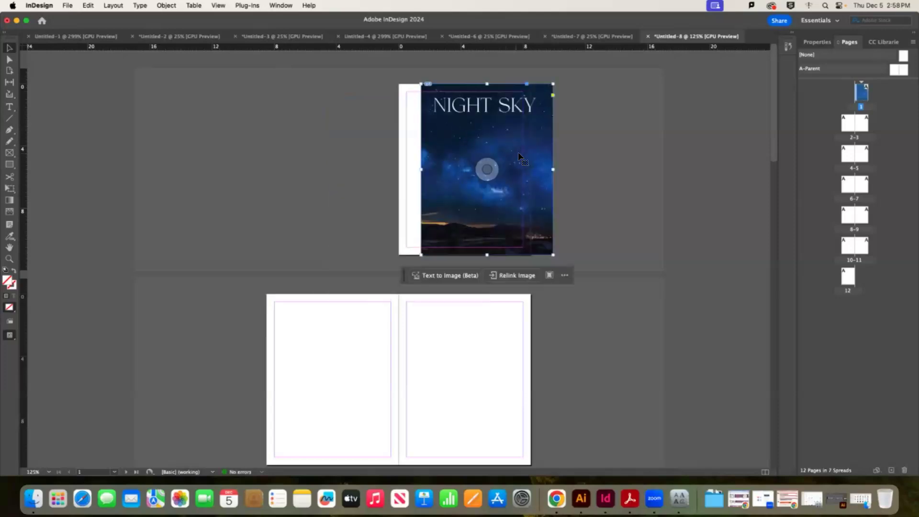
key(super+z)
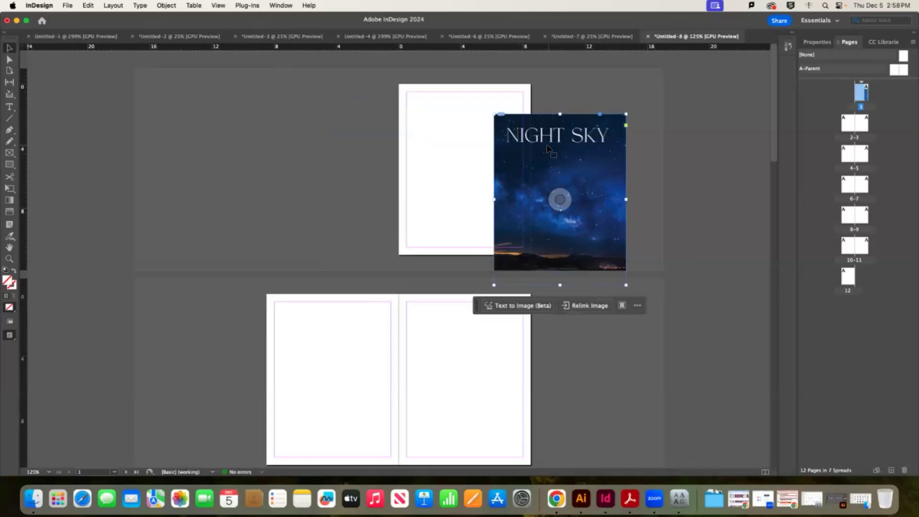
key(super+shift+z)
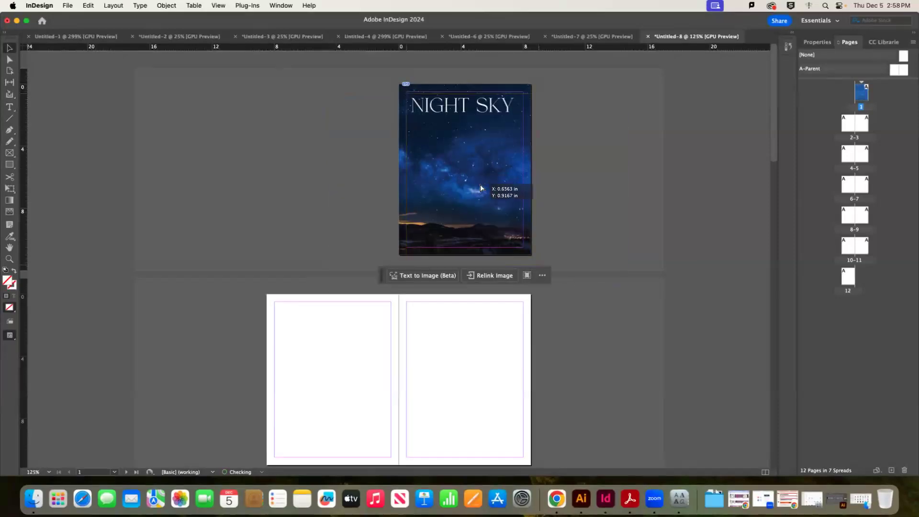
drag(470, 171, 481, 184)
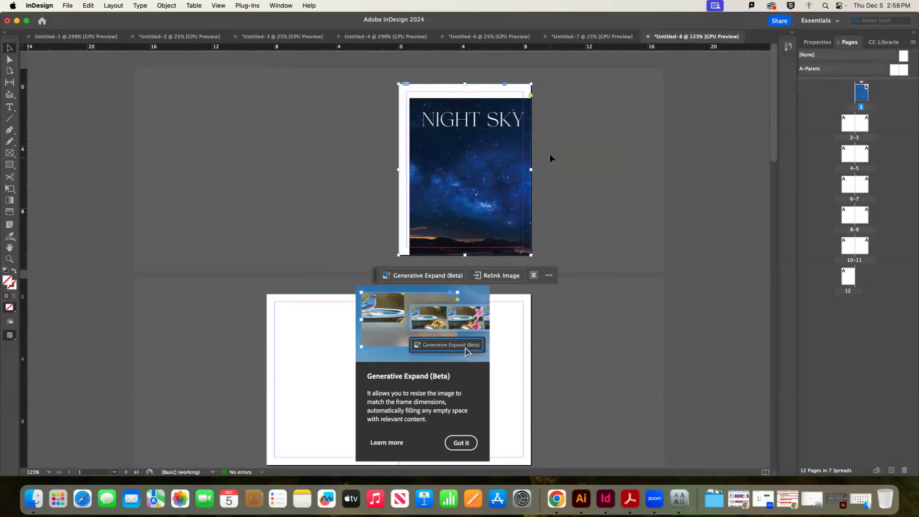
click(470, 171)
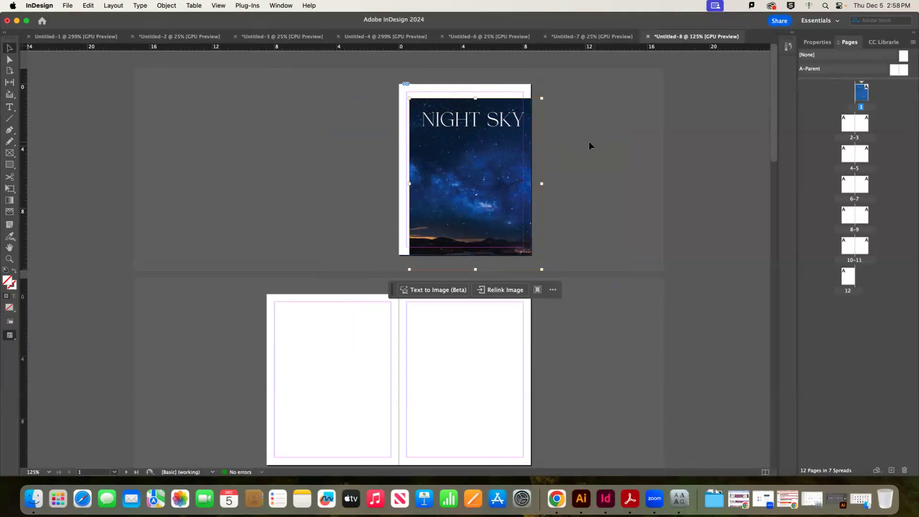
click(573, 142)
key(super+z)
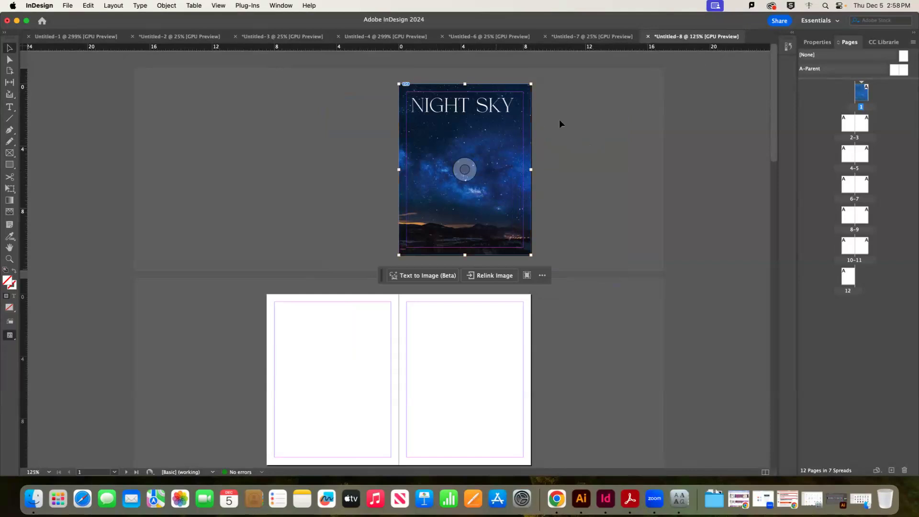
Shrink the image frame toward the bottom-left, then undo the resize
click(513, 130)
drag(531, 84, 514, 121)
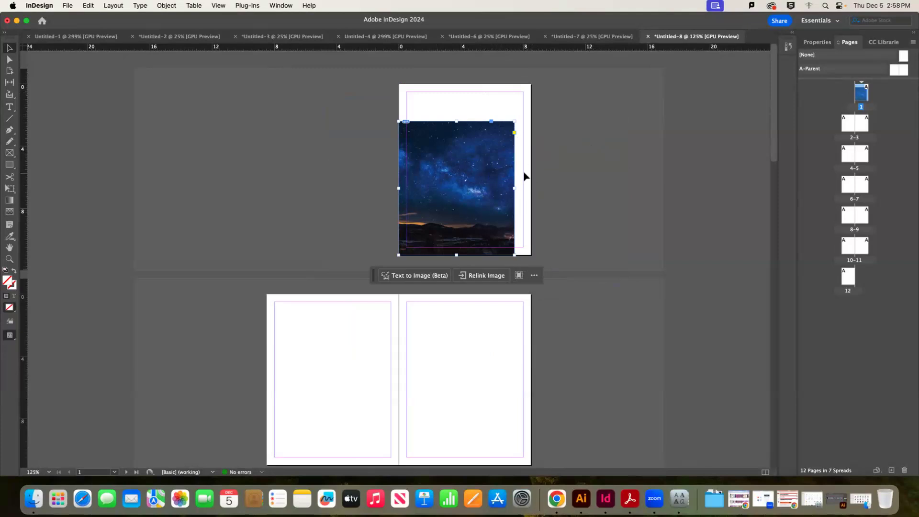
key(super+z)
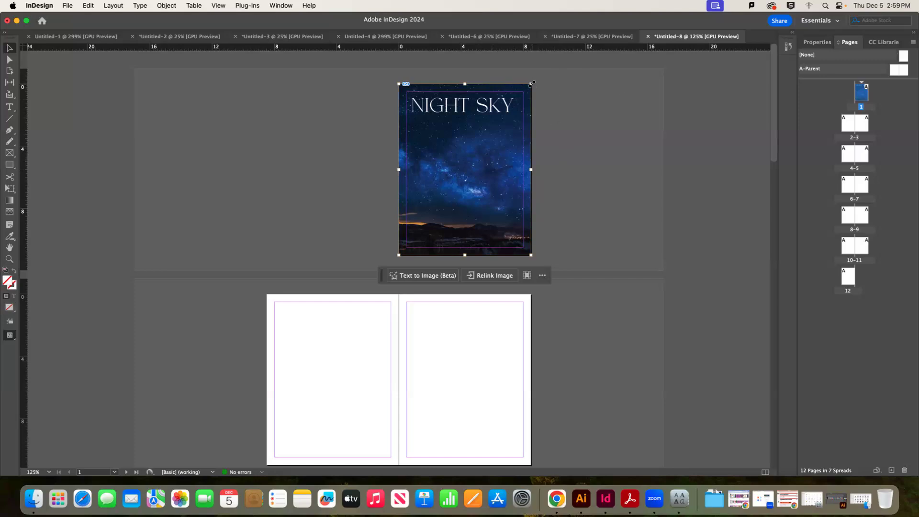
drag(531, 84, 505, 129)
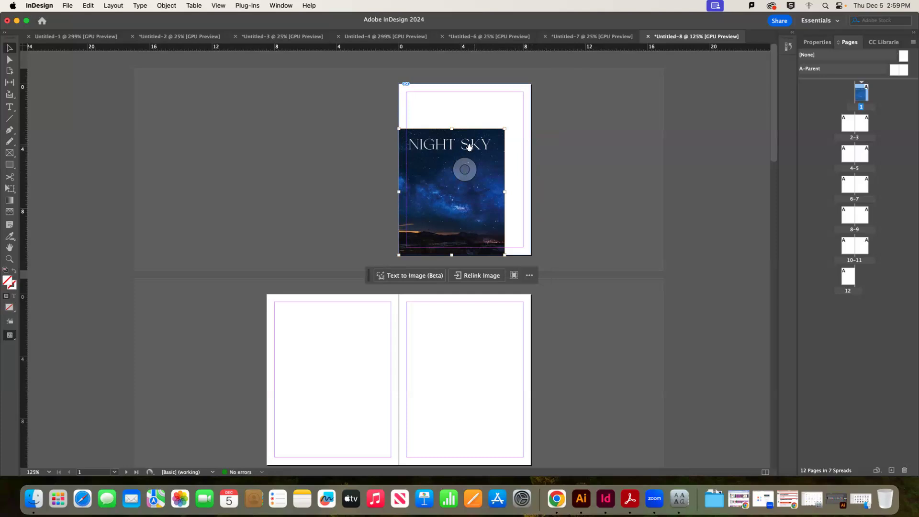
drag(465, 169, 440, 195)
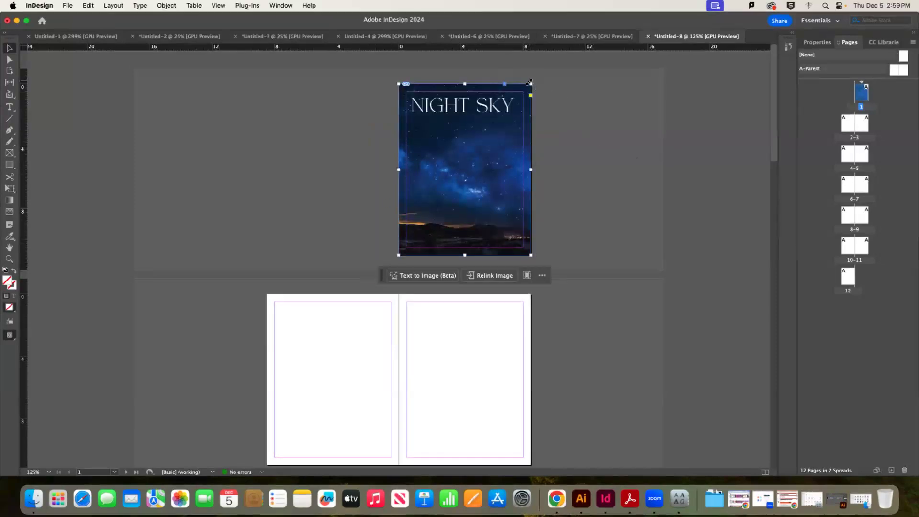
drag(531, 85, 503, 88)
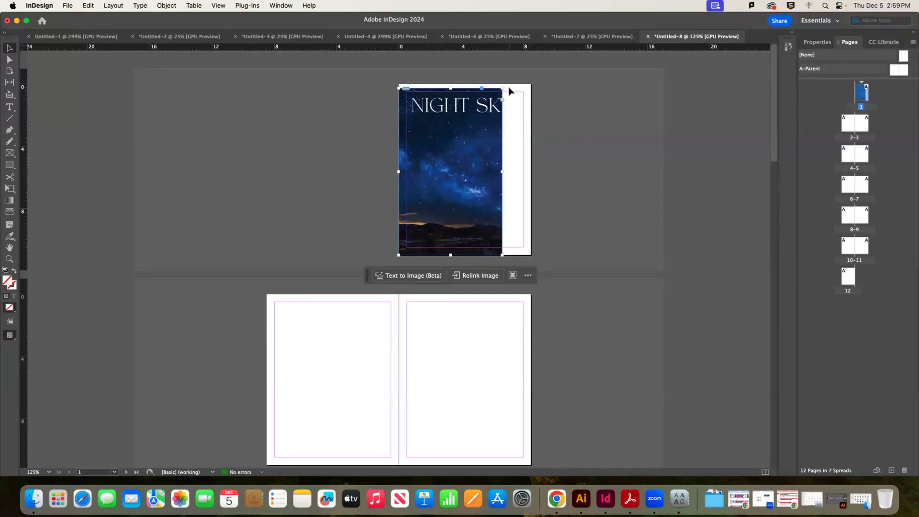
key(super+z)
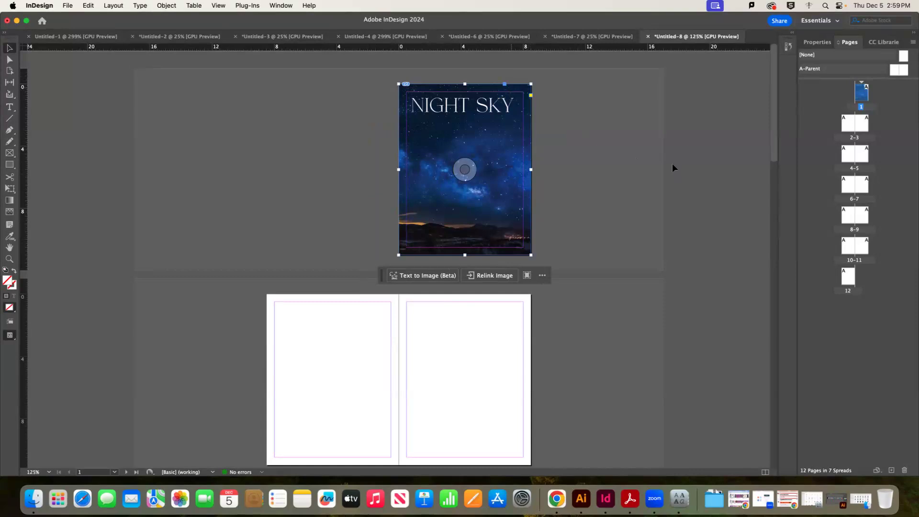
drag(462, 169, 501, 351)
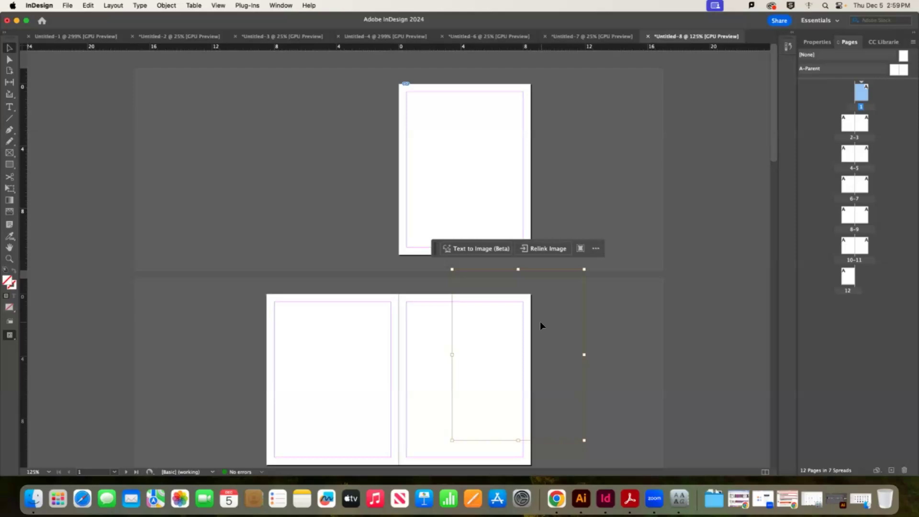
key(super+z)
key(super+z)
click(576, 135)
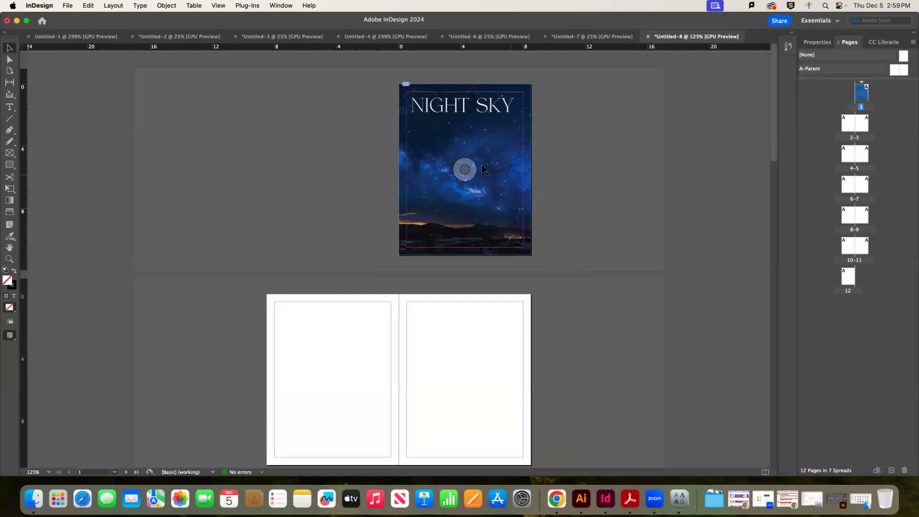
click(496, 141)
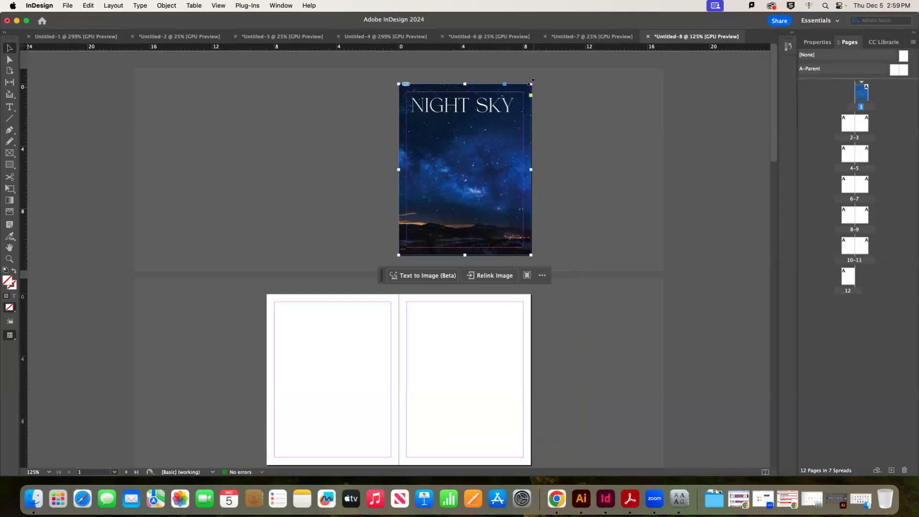
drag(531, 84, 495, 125)
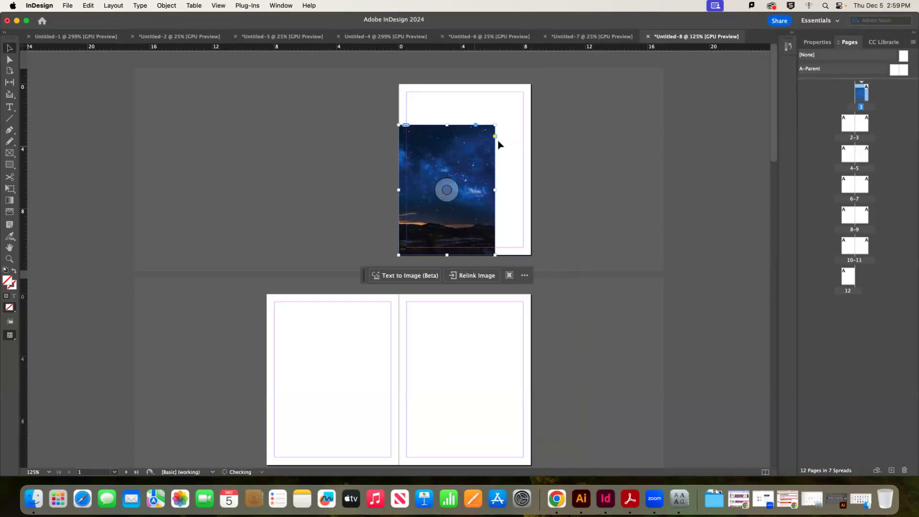
key(super+z)
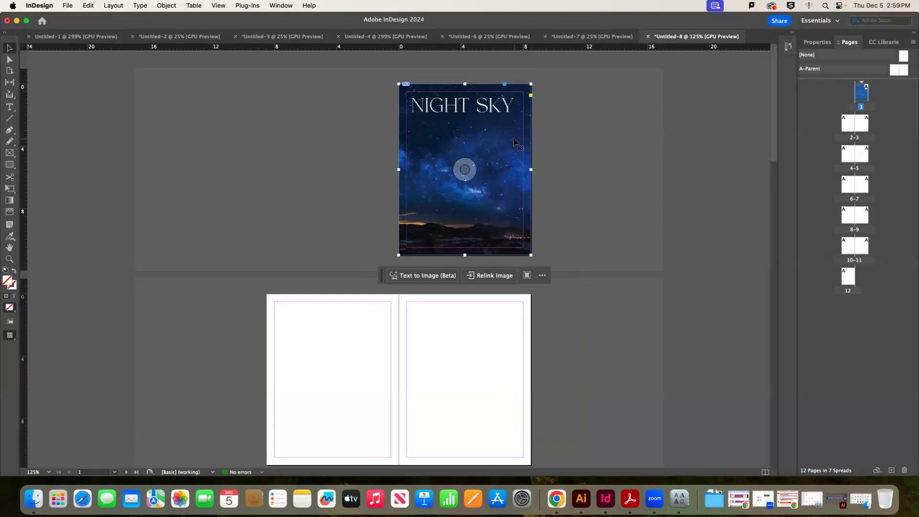
drag(531, 84, 602, 139)
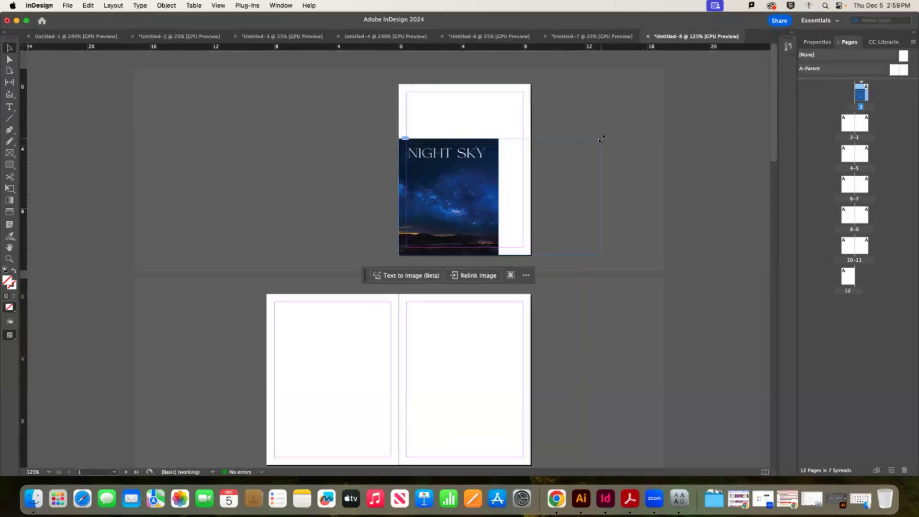
key(super+z)
key(super+z)
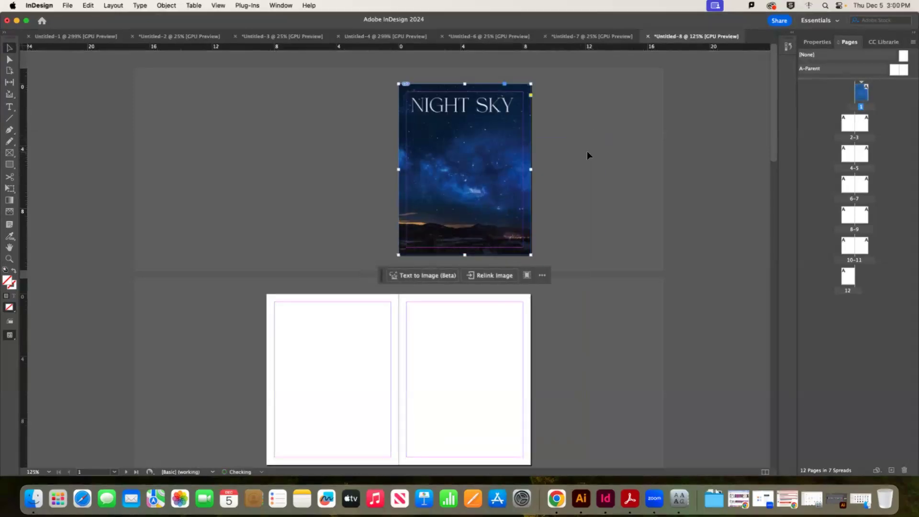
click(589, 152)
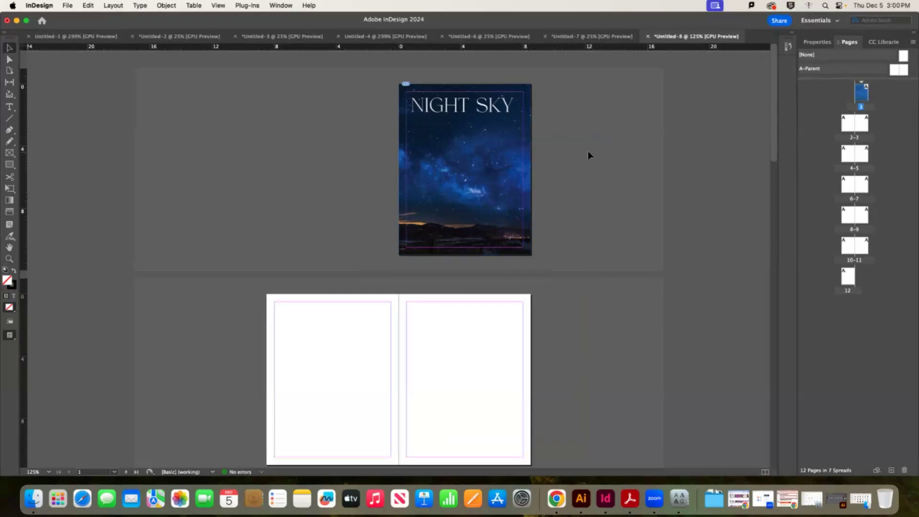
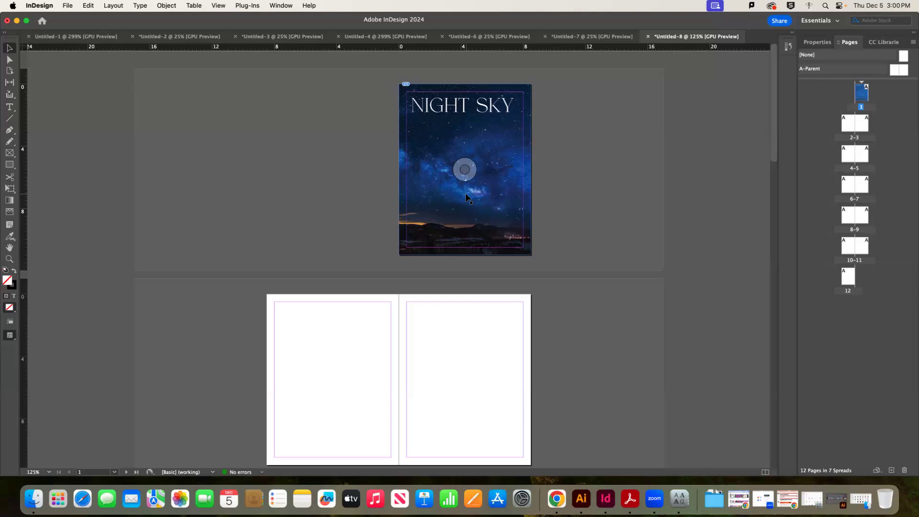
Nudge the NIGHT SKY cover picture, undo the move, and bring up the Documents folder in Finder
click(467, 166)
drag(470, 166, 496, 197)
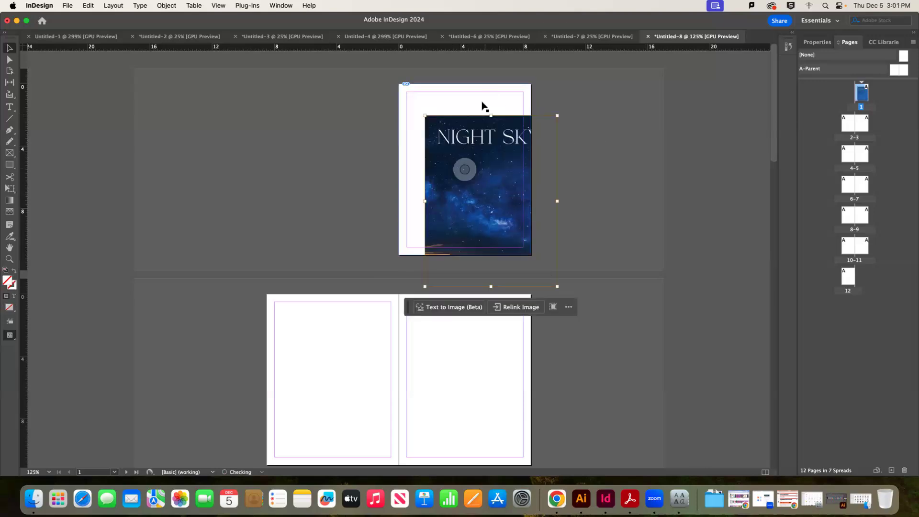
key(super+z)
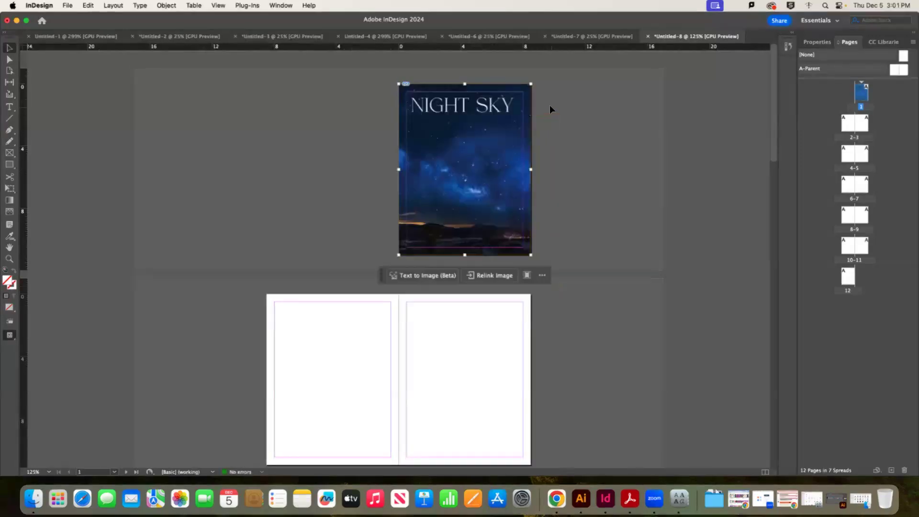
click(606, 140)
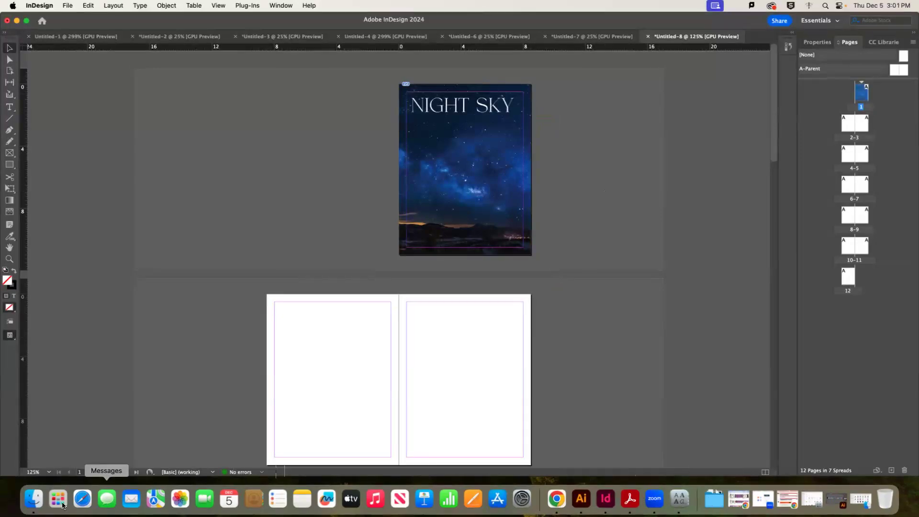
click(34, 499)
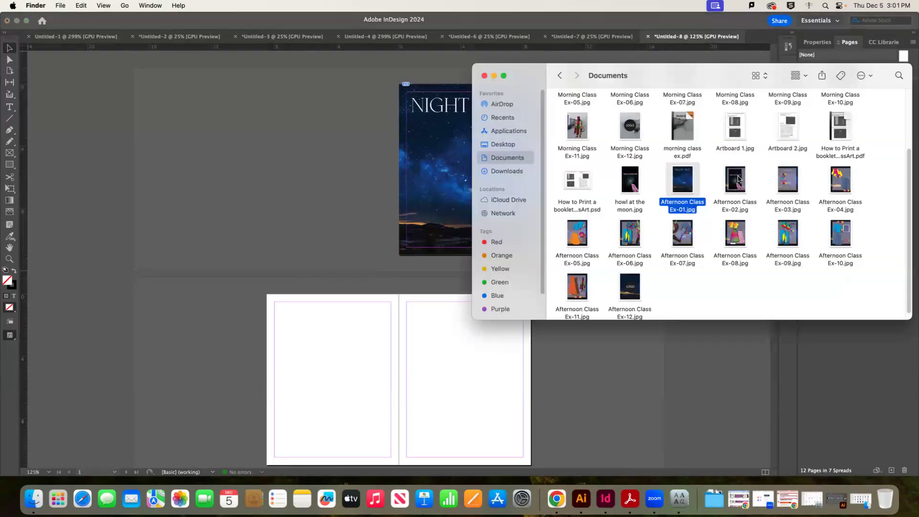
Place Afternoon Class Ex-02.jpg (wolf) on page 2 and Ex-03.jpg (swatches) on page 3
drag(738, 179, 402, 406)
click(497, 383)
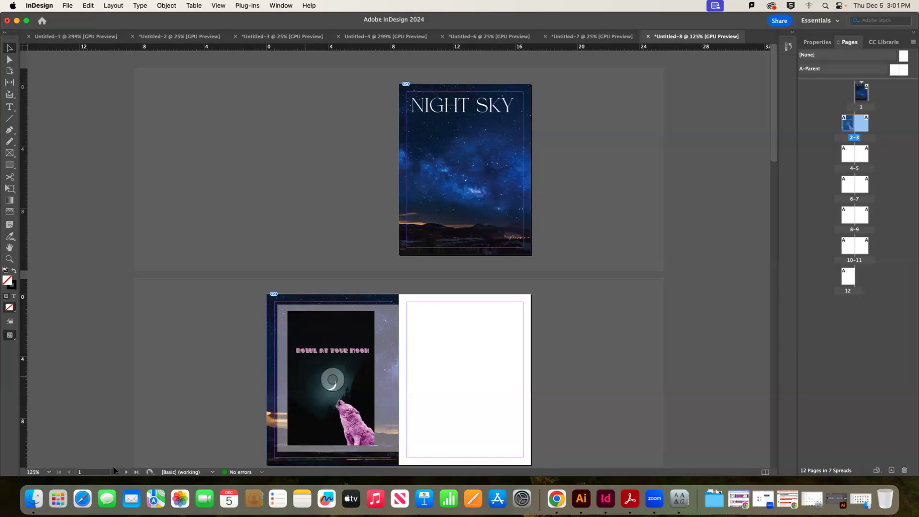
click(40, 494)
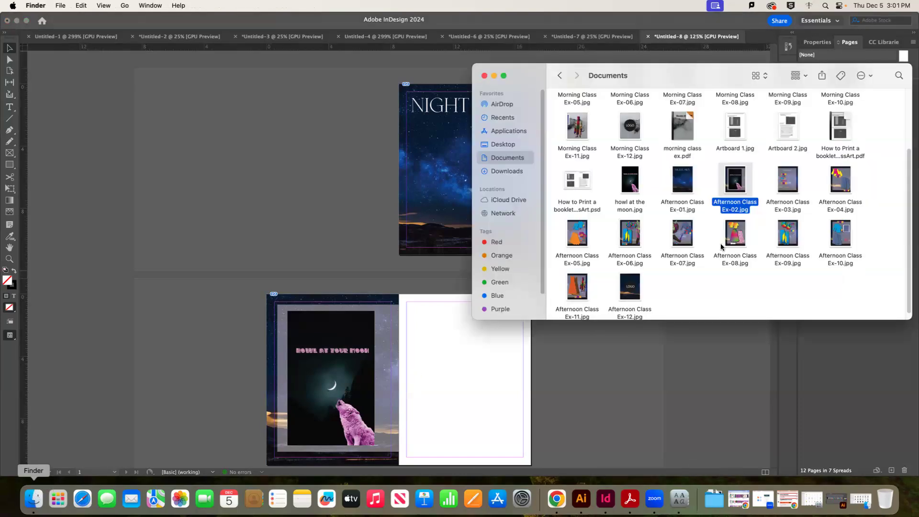
click(784, 173)
drag(784, 173, 398, 293)
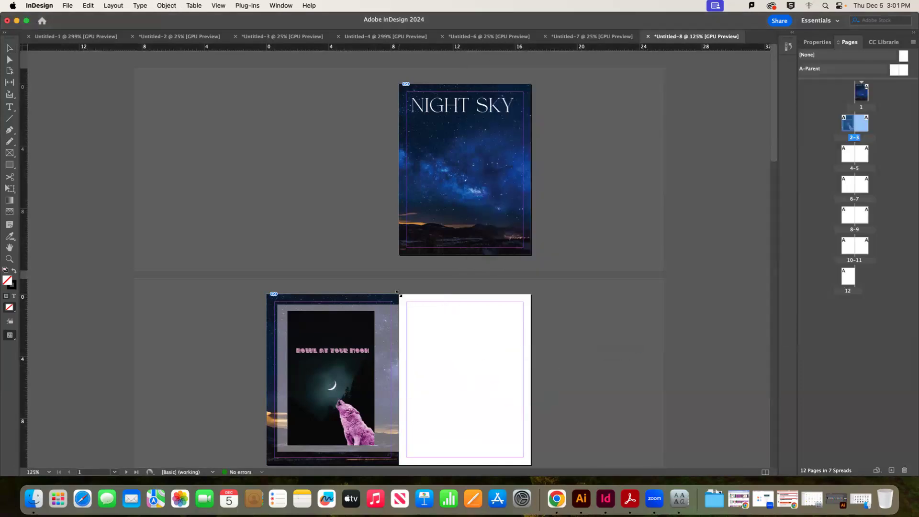
click(572, 323)
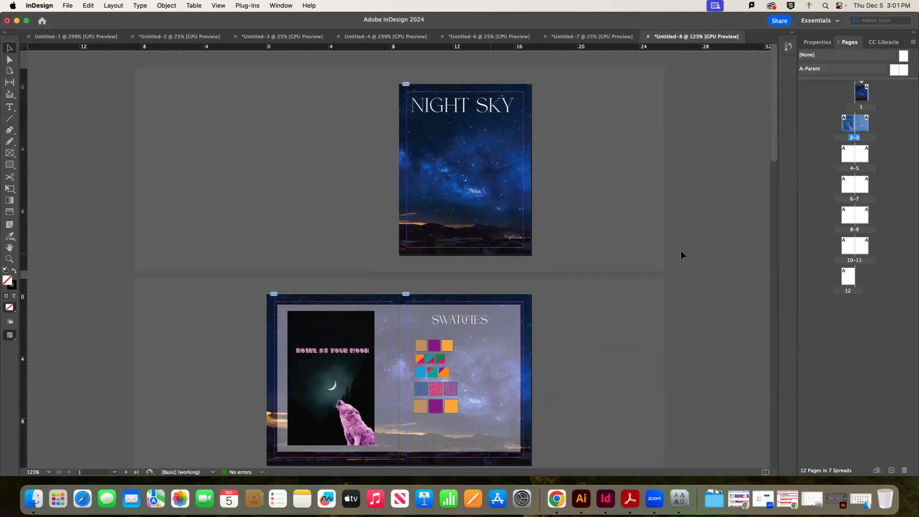
key(super+minus)
key(super+minus)
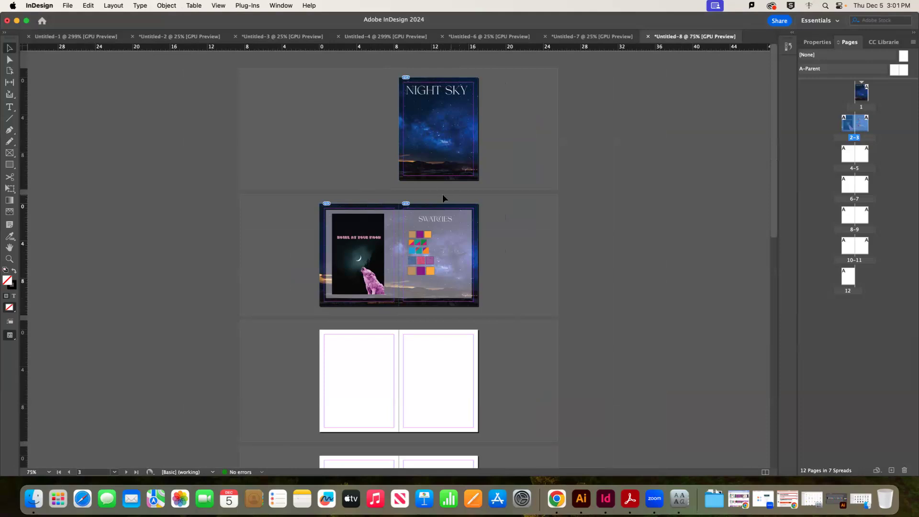
Check the recent downloads, then open the Scripts panel from Window > Utilities
click(715, 500)
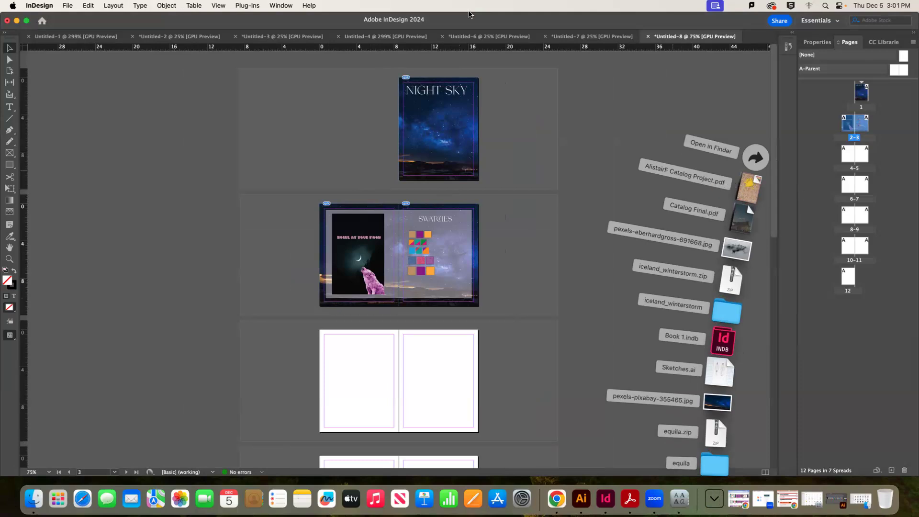
click(247, 5)
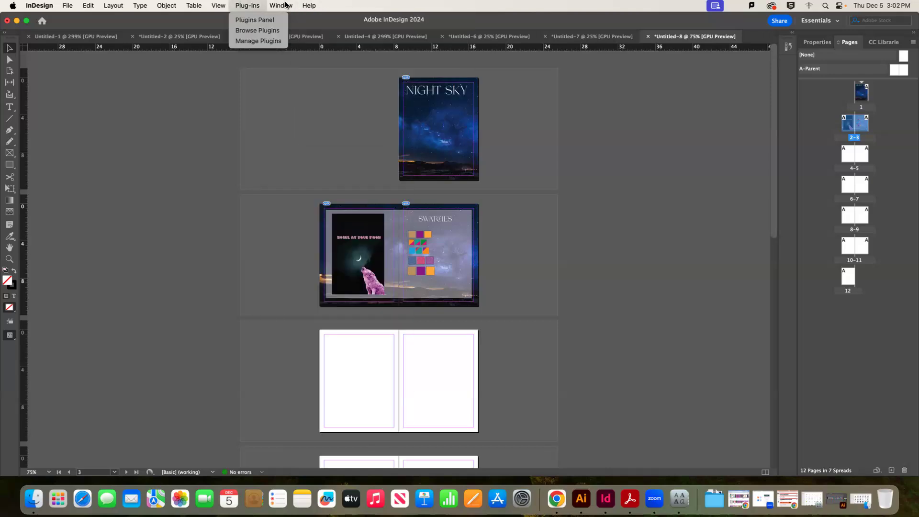
mouse_move(295, 5)
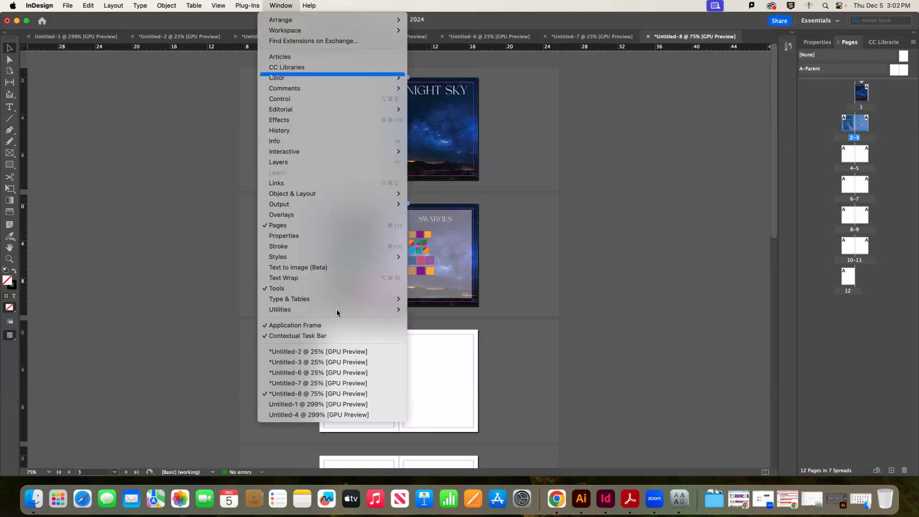
mouse_move(381, 309)
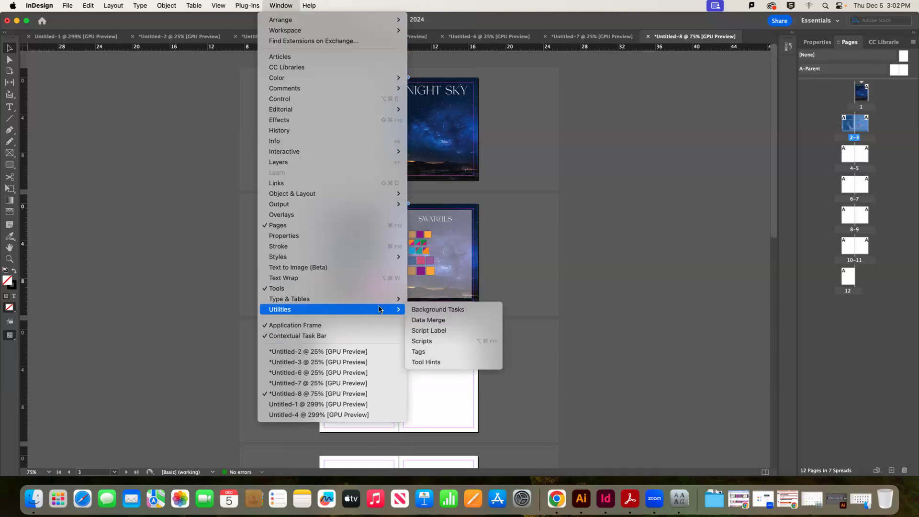
click(431, 342)
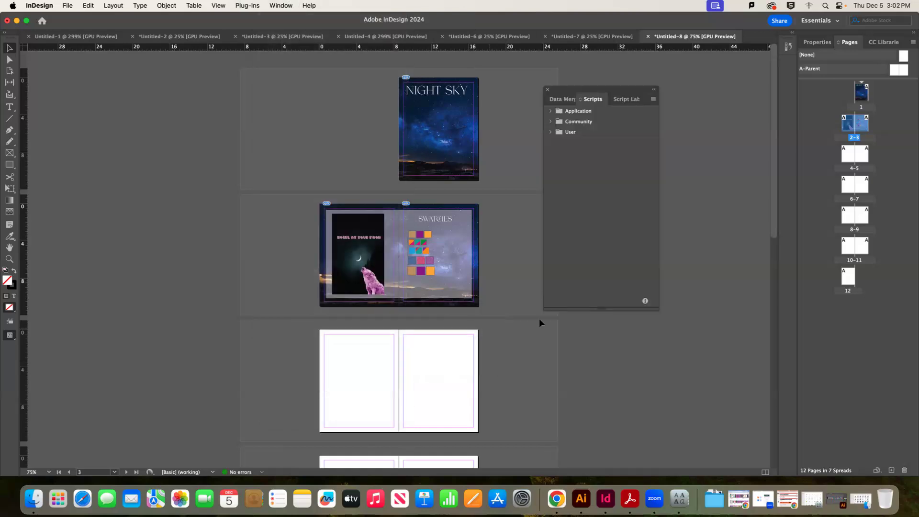
Expand Application > Samples > JavaScript, enlarge the list and select PlaceMultipagePDF.jsx
click(550, 112)
click(550, 112)
click(550, 112)
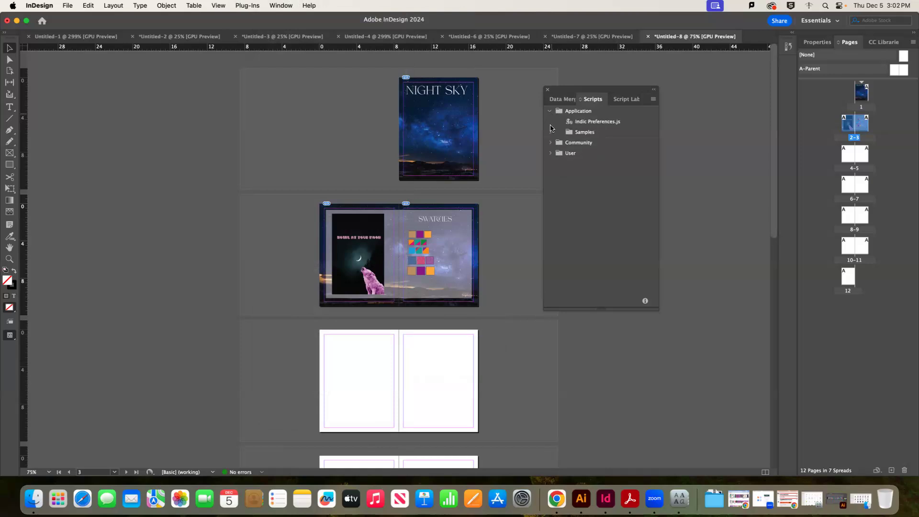
click(552, 132)
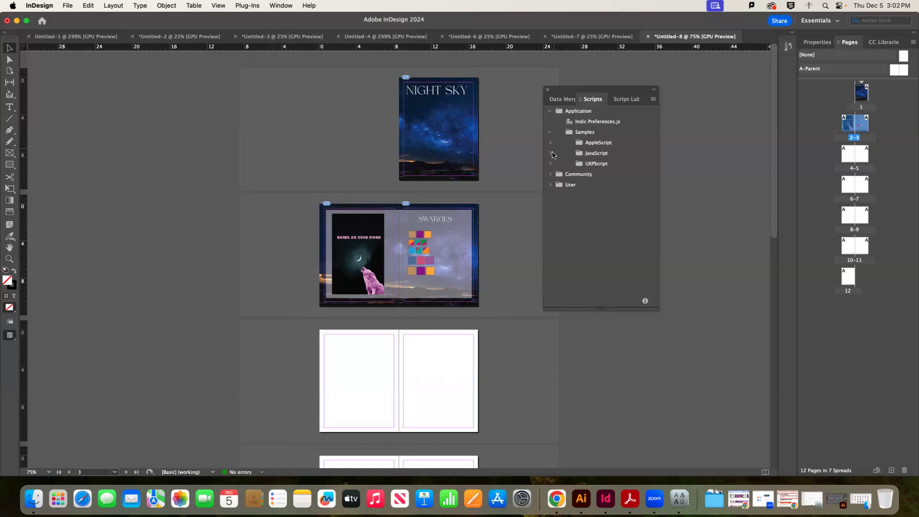
click(555, 153)
drag(602, 310, 604, 399)
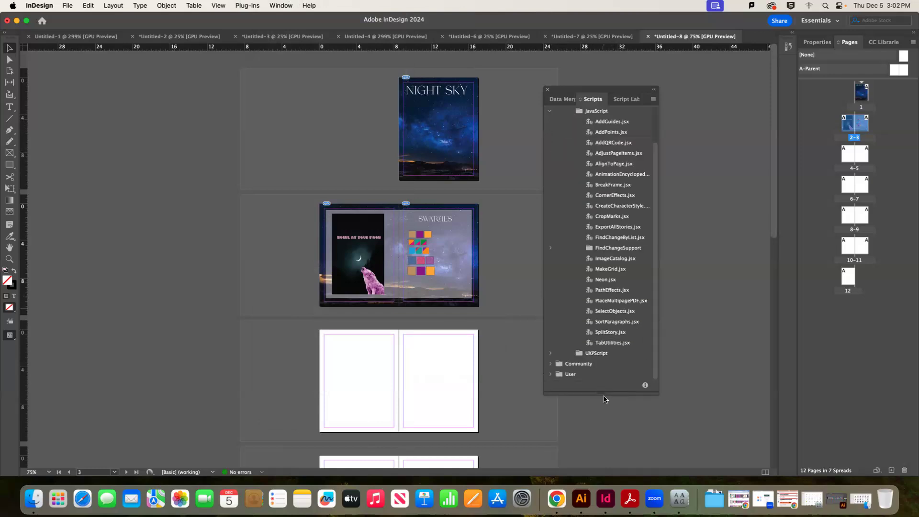
click(607, 302)
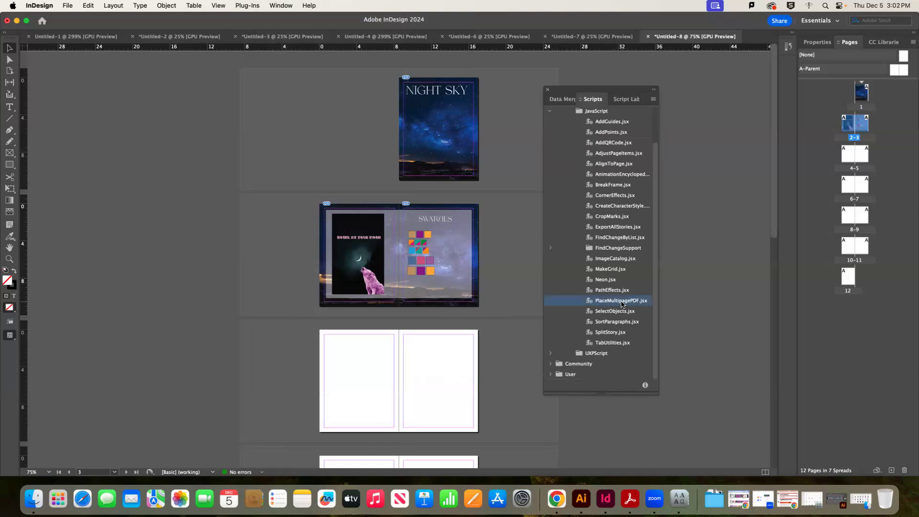
double_click(621, 300)
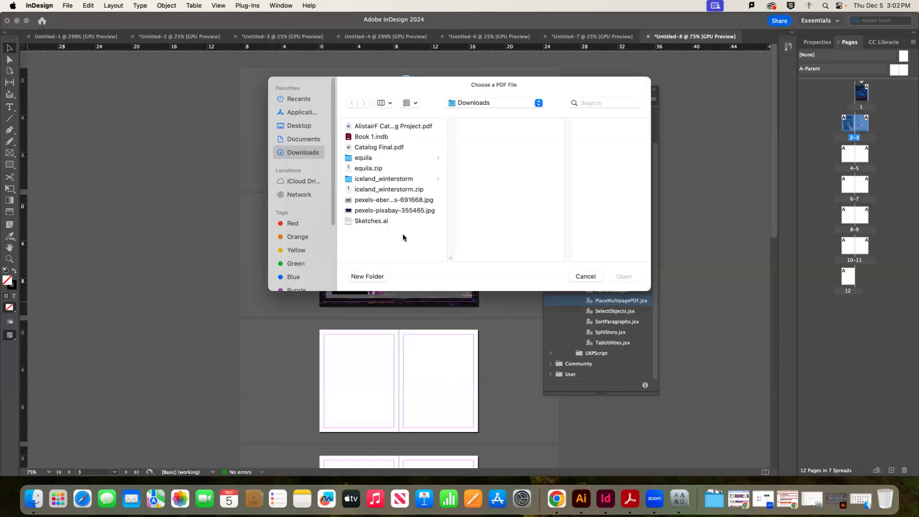
click(372, 127)
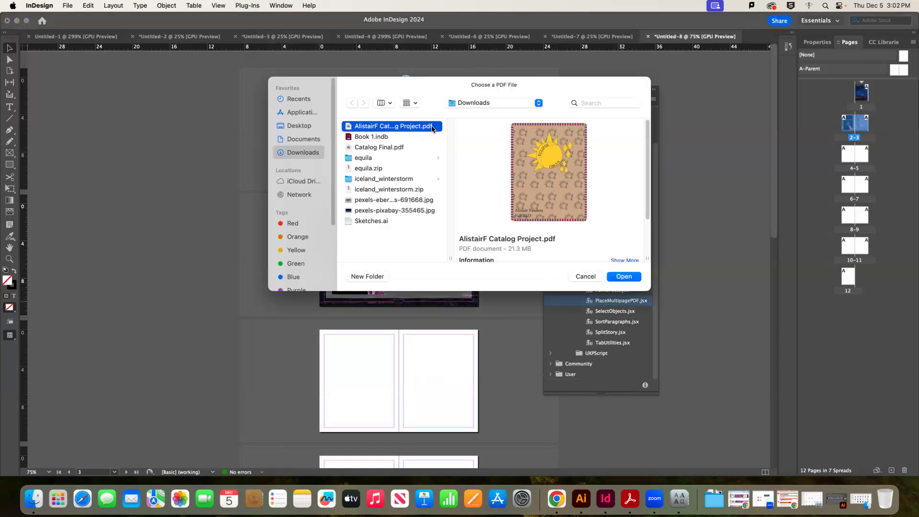
click(625, 276)
click(508, 268)
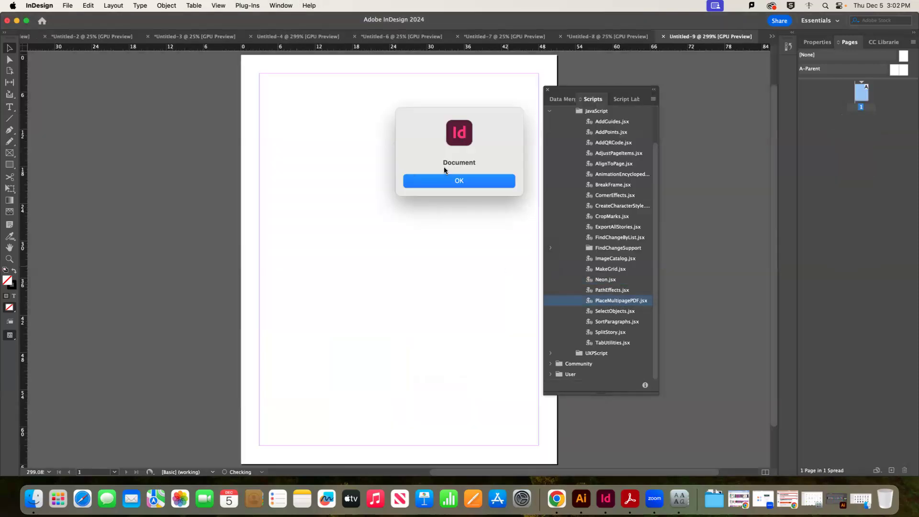
click(467, 185)
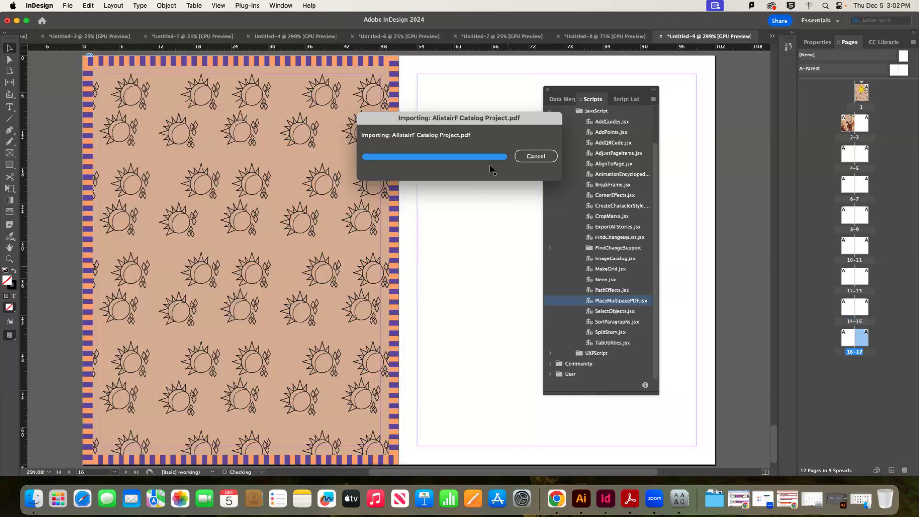
key(super+1)
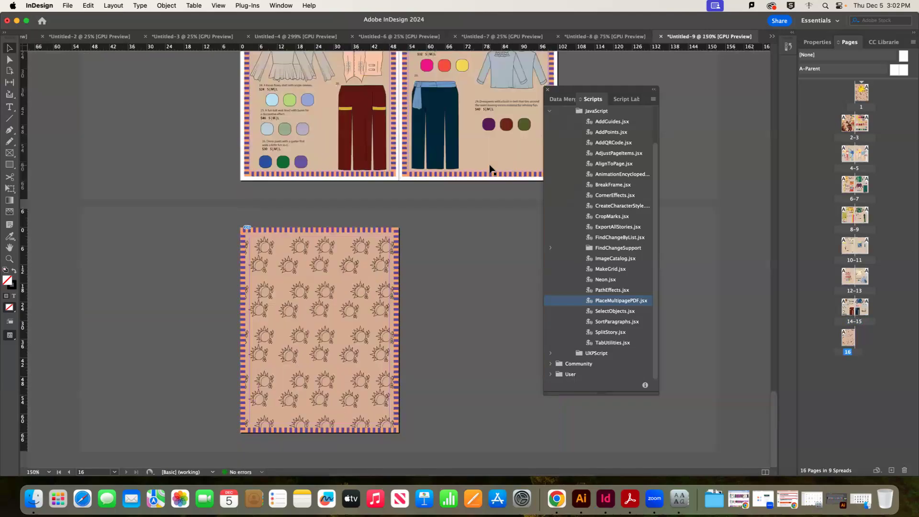
key(super+minus)
key(super+minus)
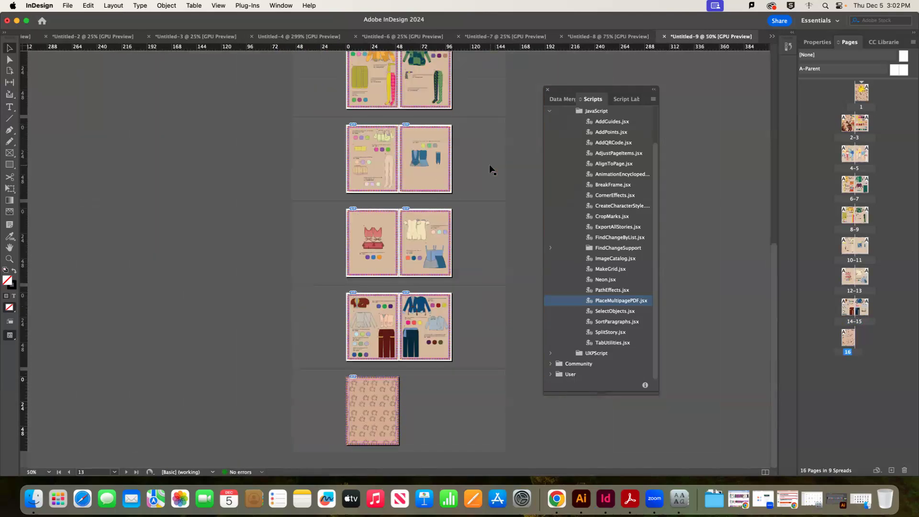
Minimize InDesign, move Finder aside, and start File > Combine Files in Acrobat
click(17, 20)
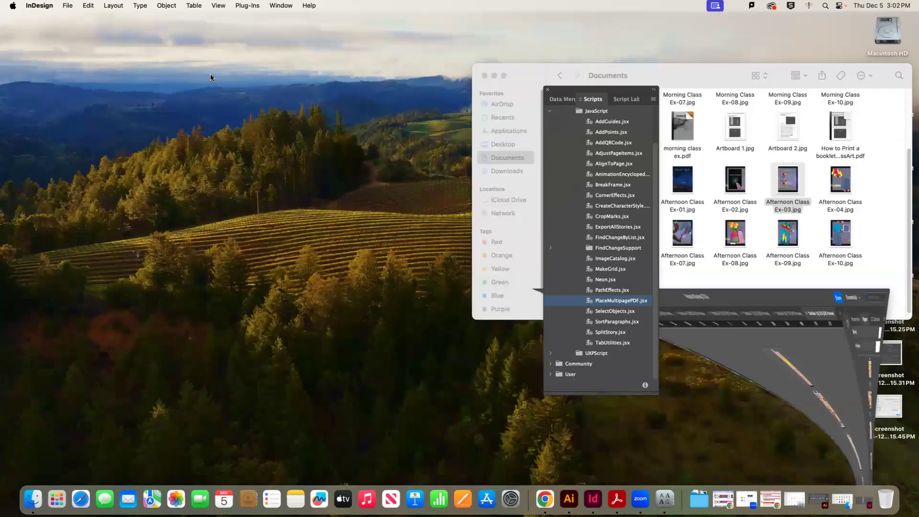
drag(731, 74, 476, 78)
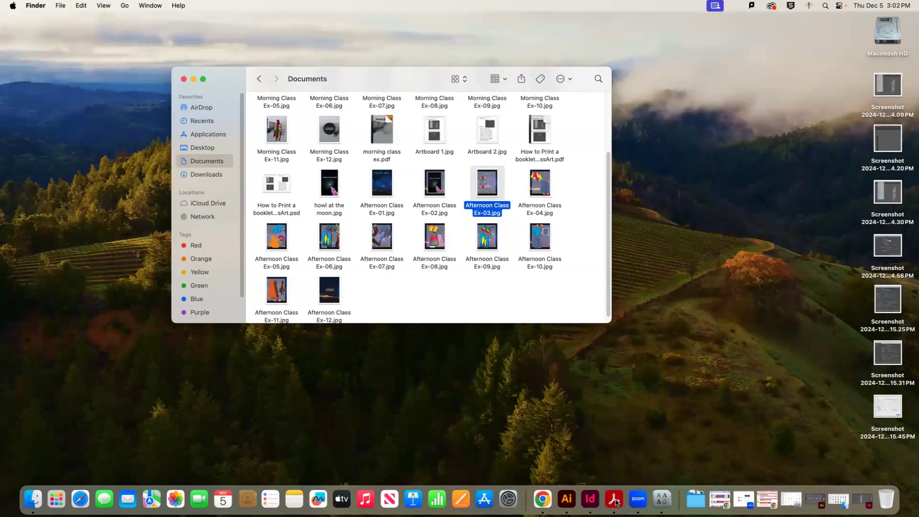
click(614, 499)
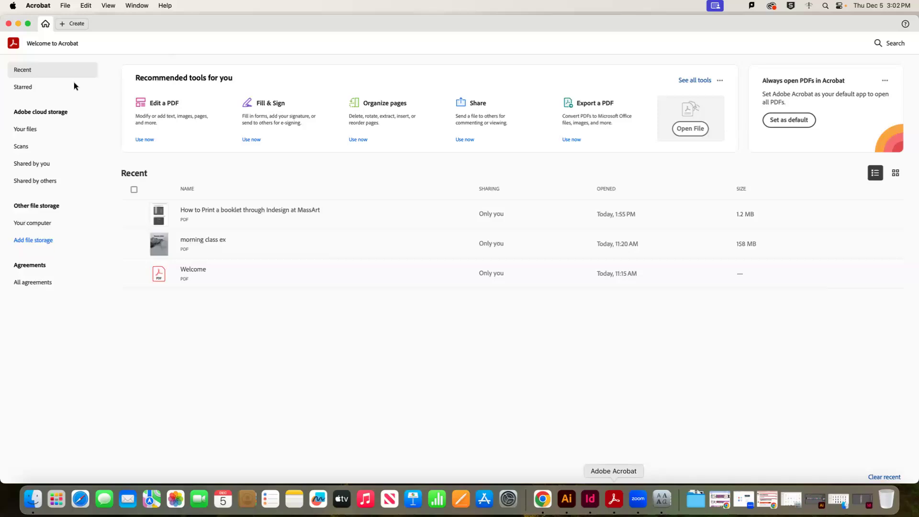
click(65, 6)
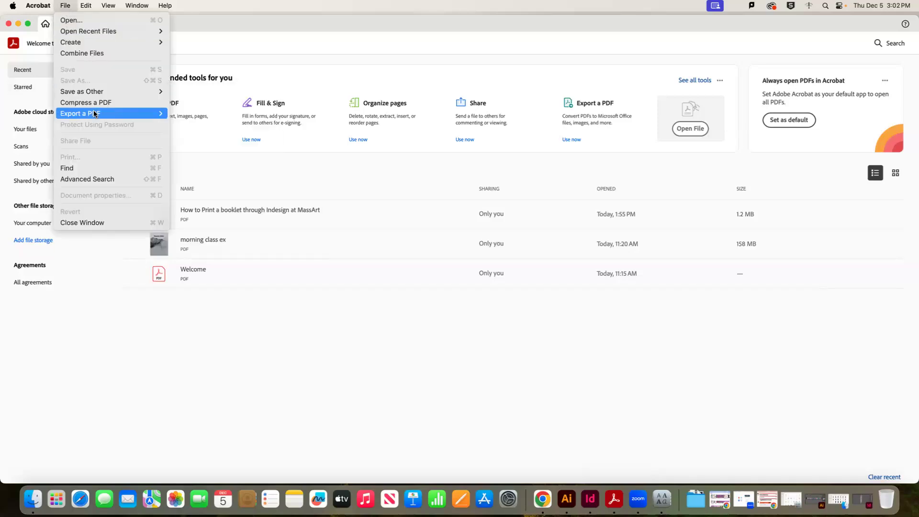
click(91, 53)
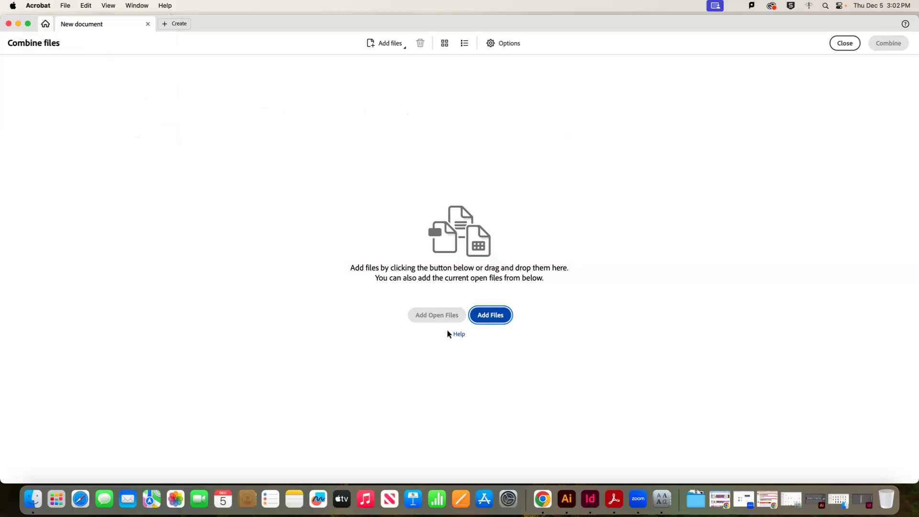
Add all twelve Afternoon Class Ex-01 to Ex-12 JPEGs from Finder to the combine list
click(29, 498)
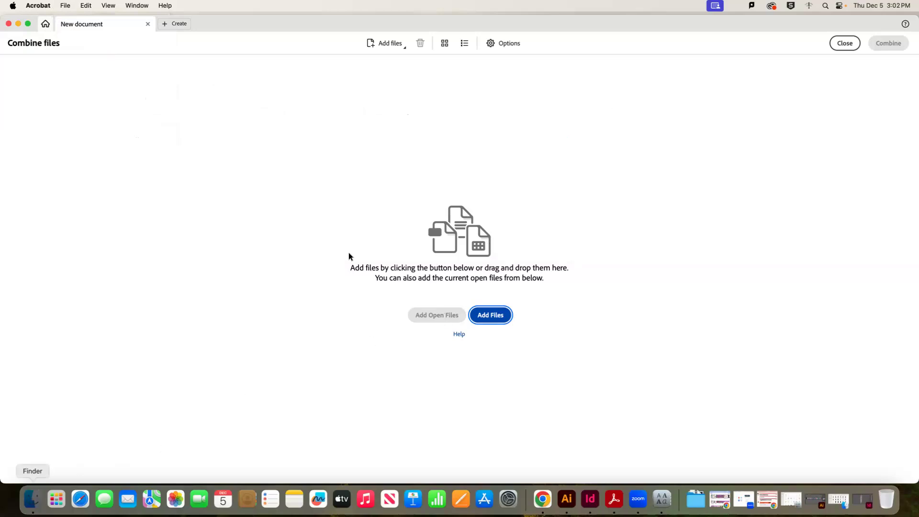
click(435, 184)
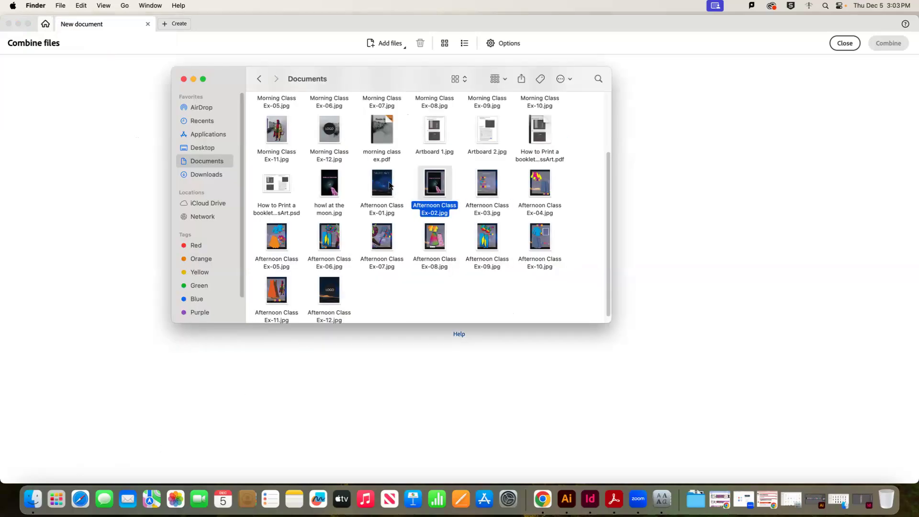
key(Left)
super+click(328, 286)
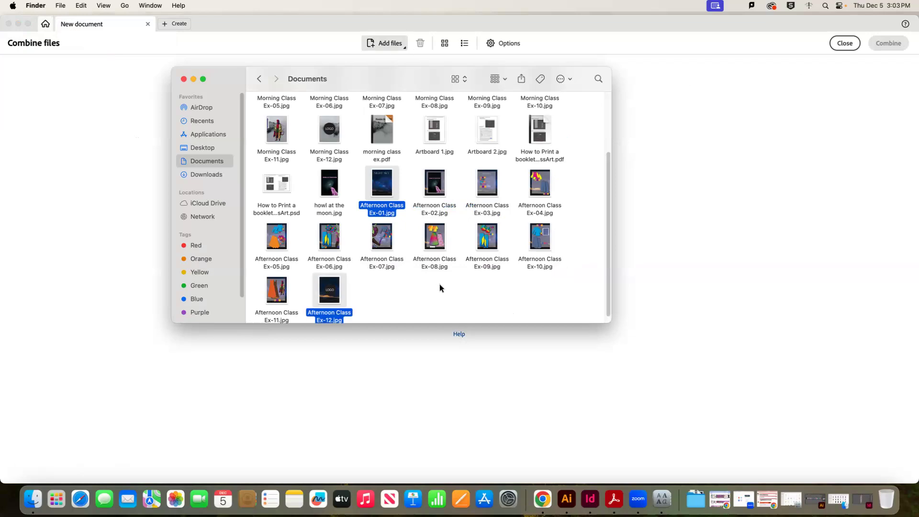
drag(575, 289, 369, 178)
drag(351, 297, 270, 239)
drag(533, 263, 692, 262)
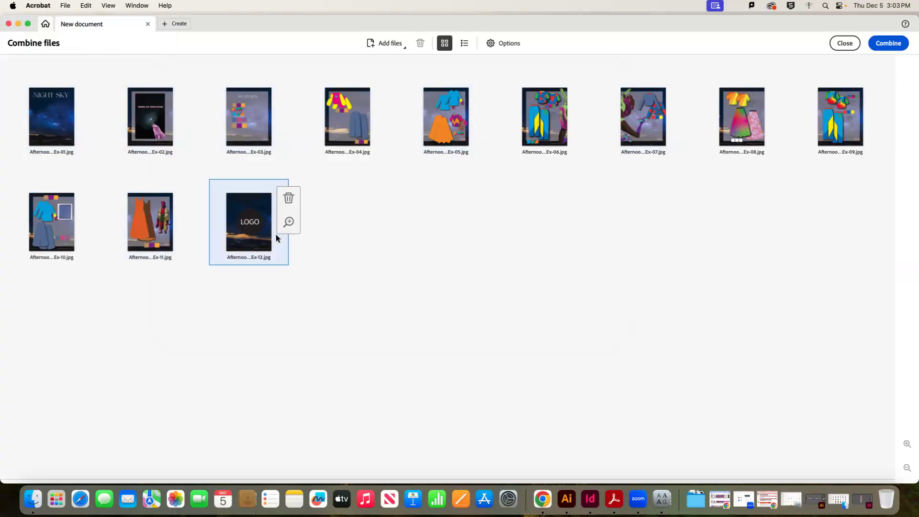
Keep Ex-12 last in the order and combine the twelve images into one PDF
drag(246, 233, 108, 120)
drag(165, 143, 314, 244)
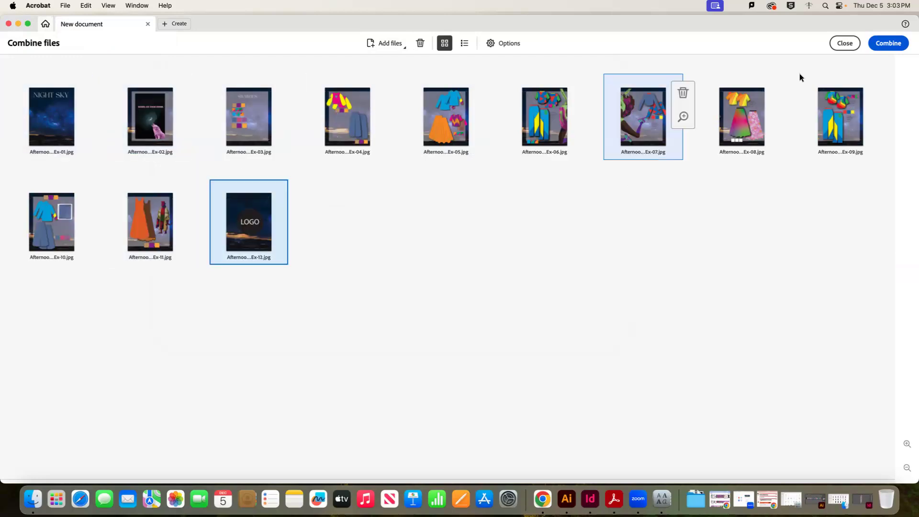
click(903, 43)
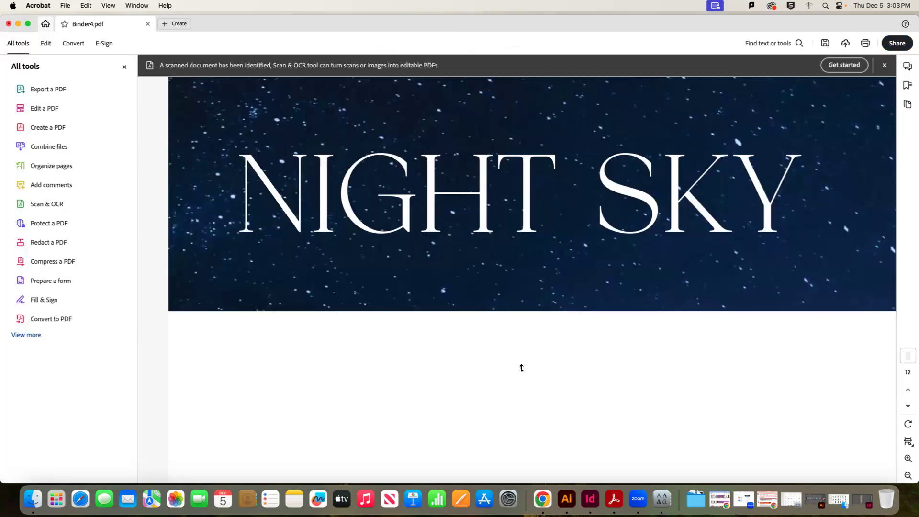
Save the combined PDF in Documents as Afternoon Class Ex.pdf
click(65, 5)
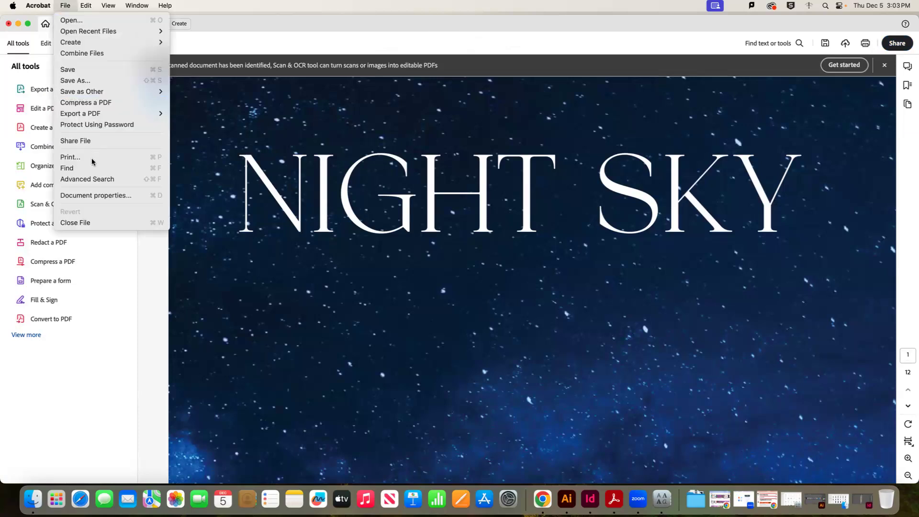
click(91, 80)
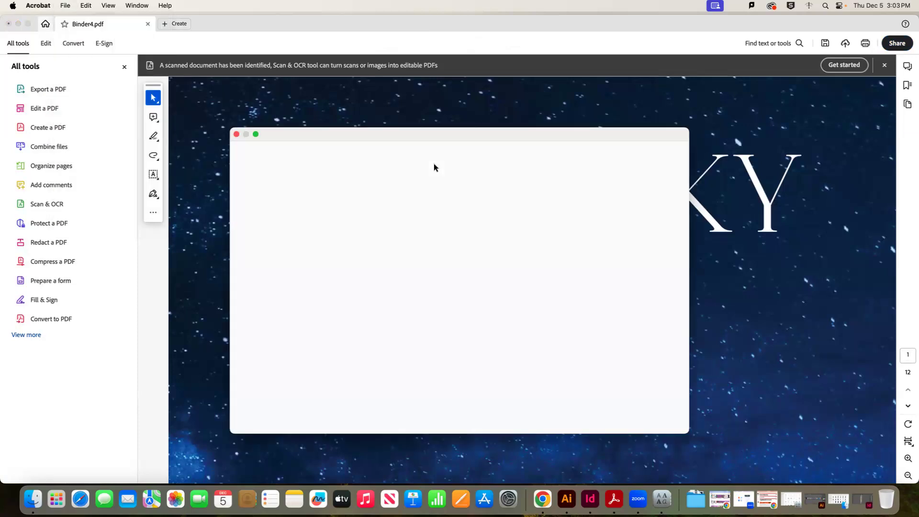
double_click(426, 272)
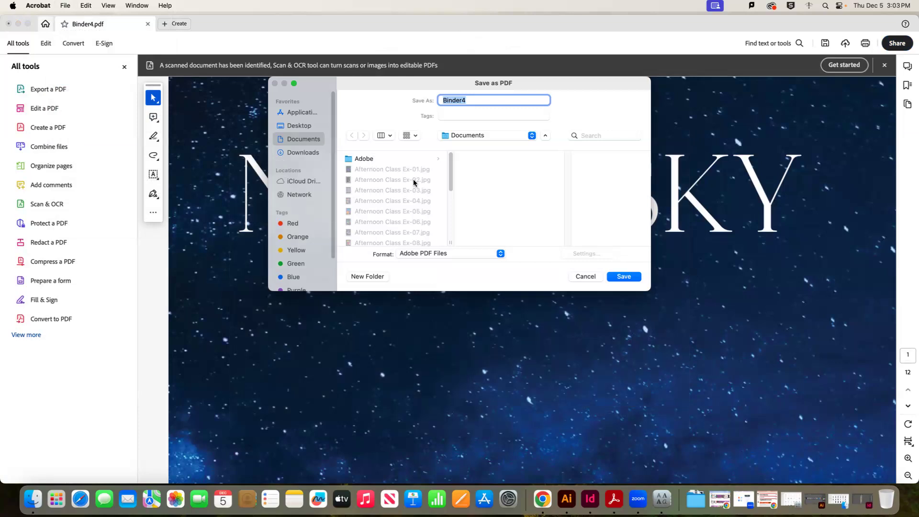
scroll(400, 213, down, 3)
click(513, 210)
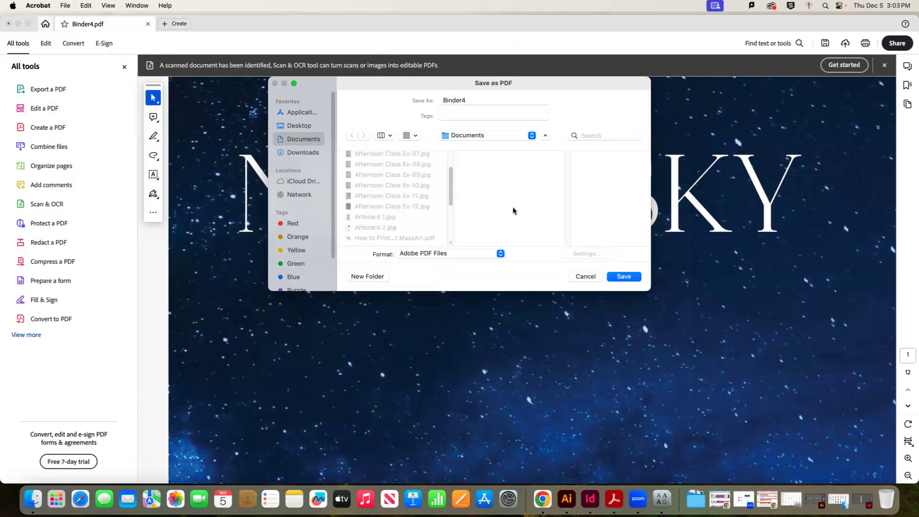
click(532, 97)
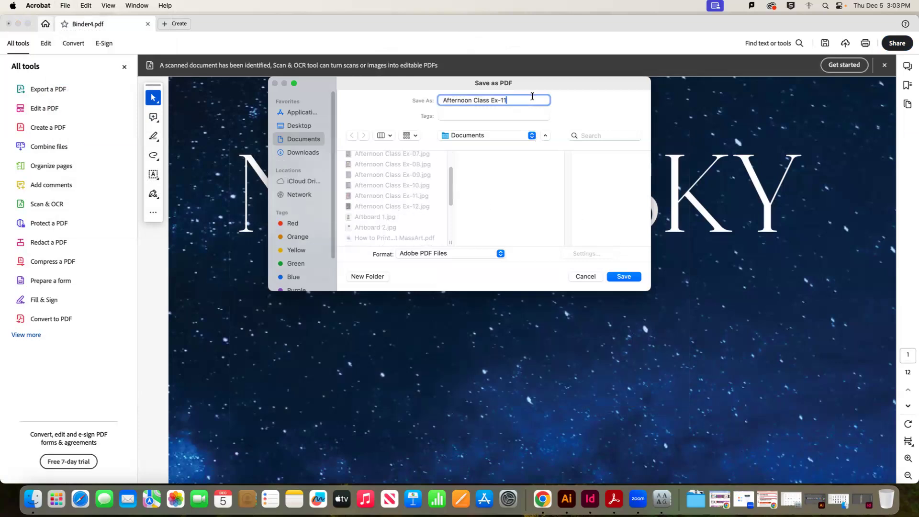
click(621, 276)
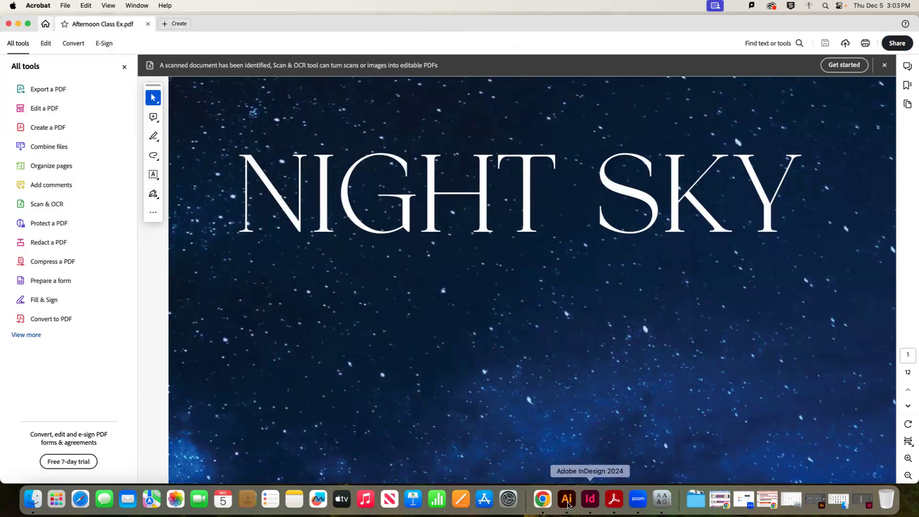
click(591, 500)
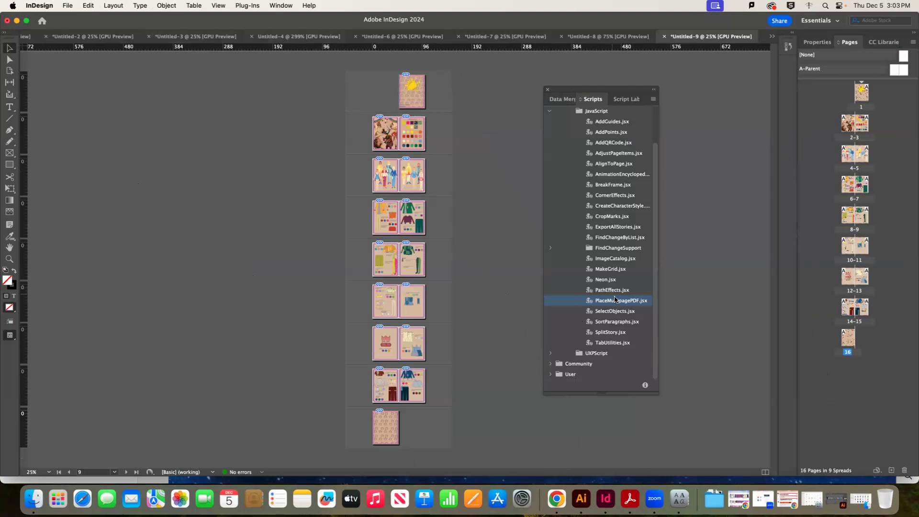
Check Window > Utilities, then scroll the Scripts panel back to PlaceMultipagePDF.jsx
click(278, 6)
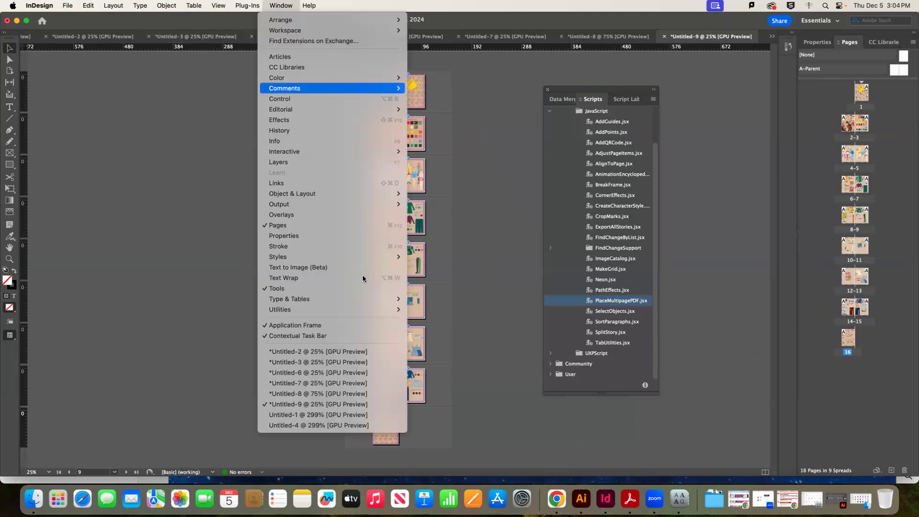
mouse_move(361, 310)
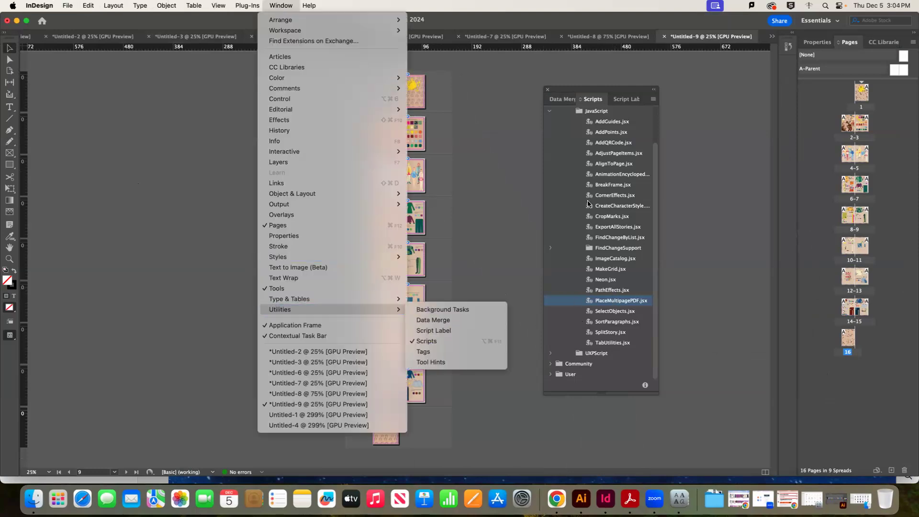
click(654, 118)
scroll(588, 129, up, 2)
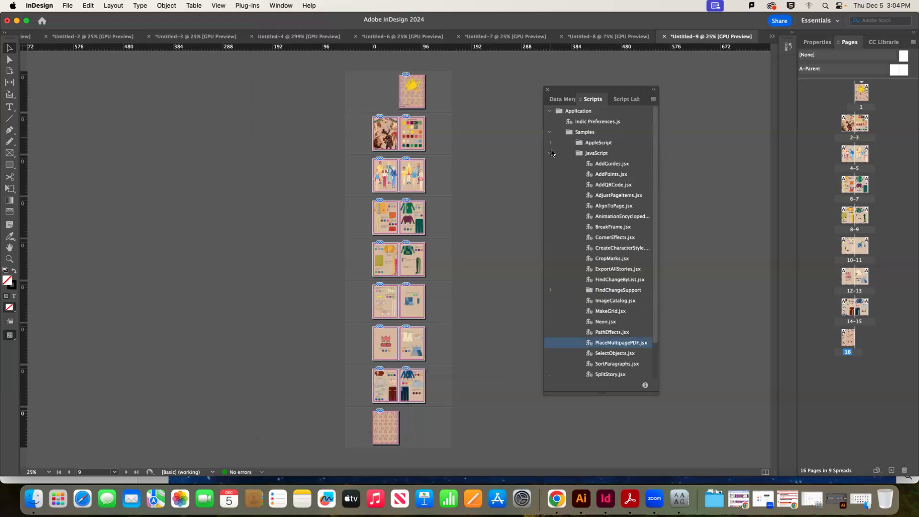
scroll(623, 240, down, 2)
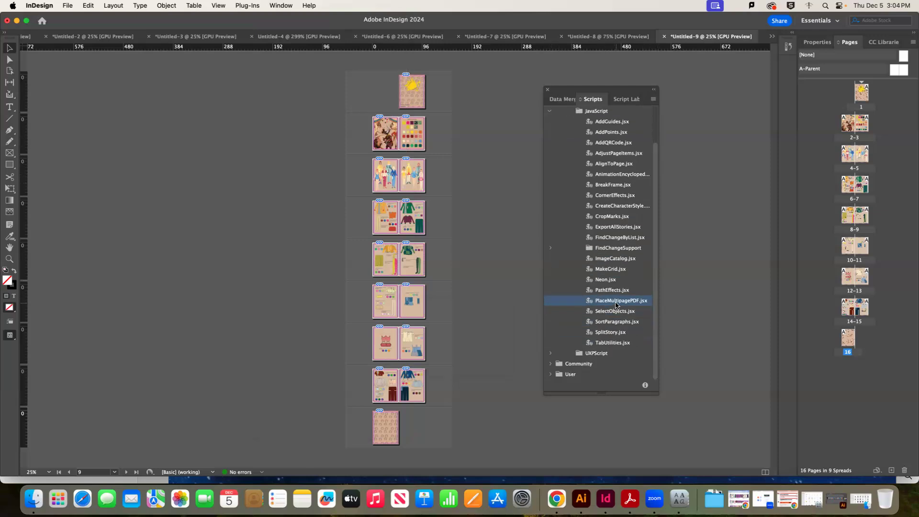
Run PlaceMultipagePDF.jsx on Afternoon Class Ex.pdf from Documents, checking the New Document destination
double_click(617, 301)
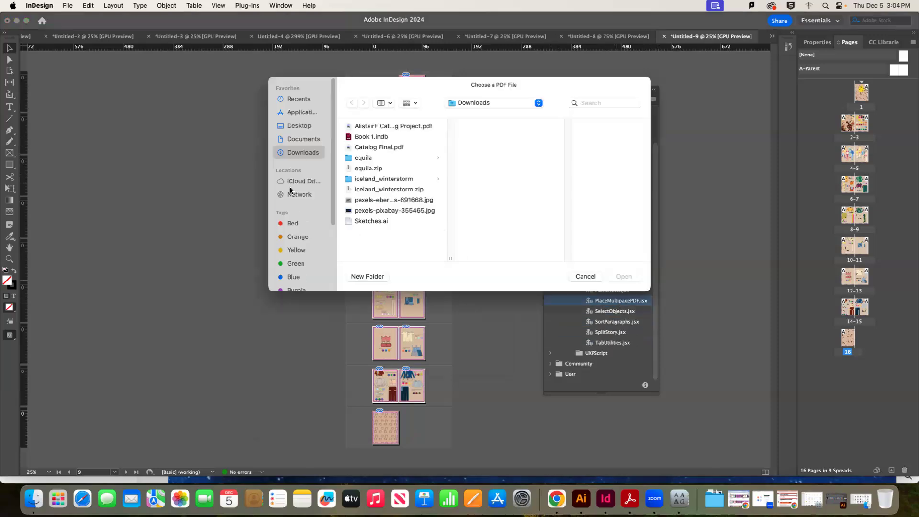
click(294, 139)
drag(452, 128, 450, 185)
click(408, 171)
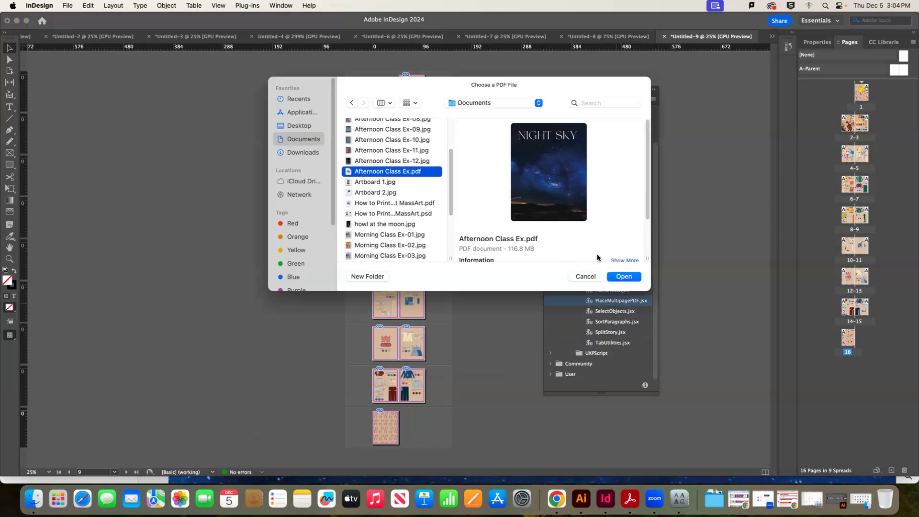
click(622, 276)
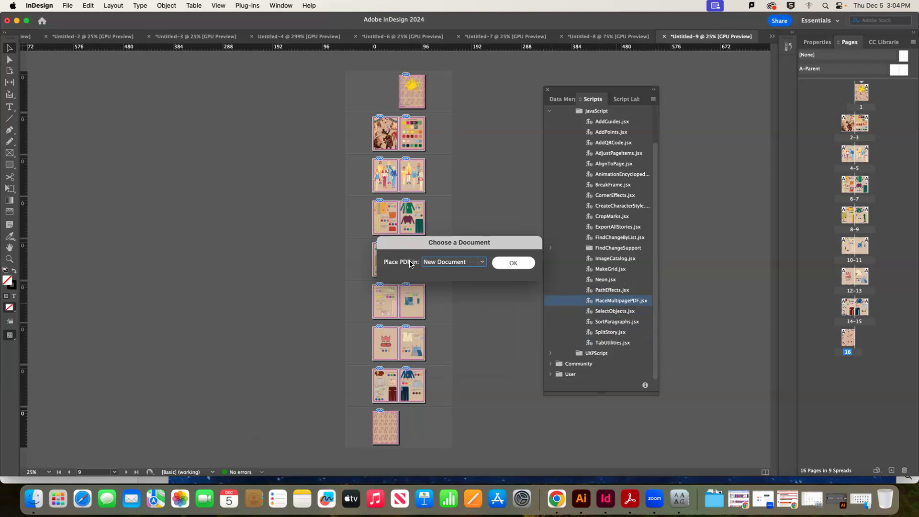
click(453, 264)
Confirm placing the PDF pages into a new document and zoom to review them
click(458, 265)
click(512, 265)
click(460, 180)
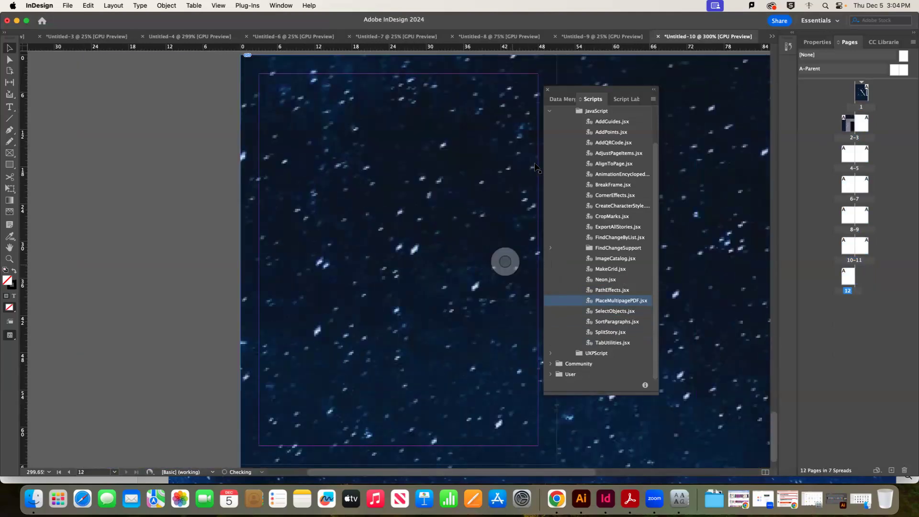
key(super+minus)
key(super+minus)
key(super+minus)
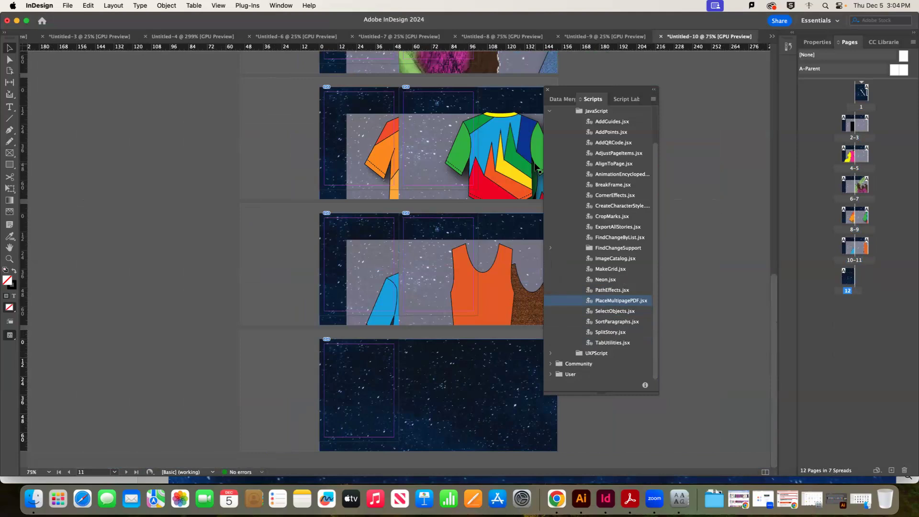
key(super+minus)
key(super+minus)
key(super+minus)
key(super+minus)
key(super+minus)
key(super+minus)
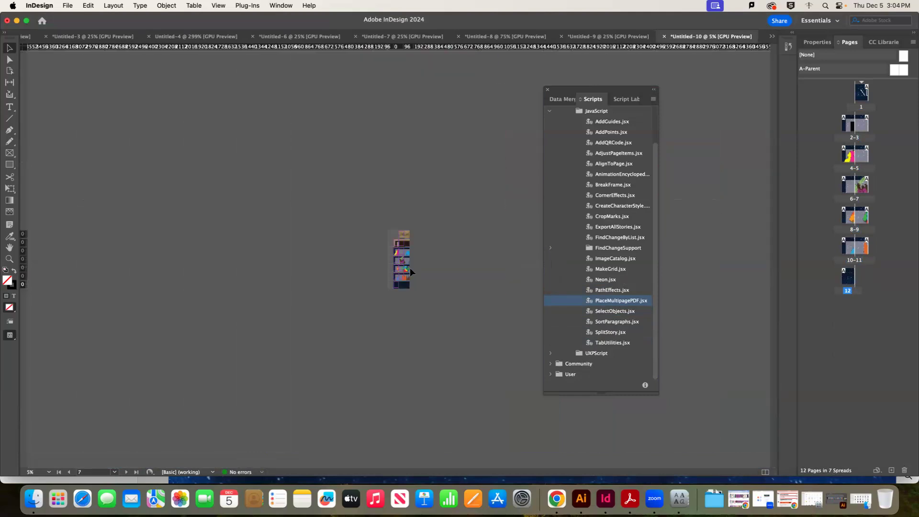
key(super+equal)
key(super+equal)
key(super+equal)
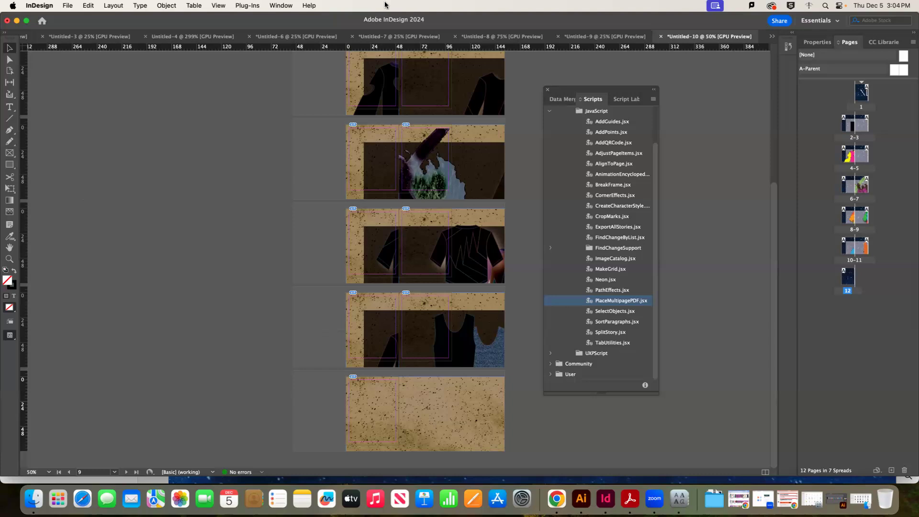
Switch through the Untitled-9 and Untitled-6 tabs to the Untitled-8 booklet
click(566, 38)
click(372, 36)
click(590, 36)
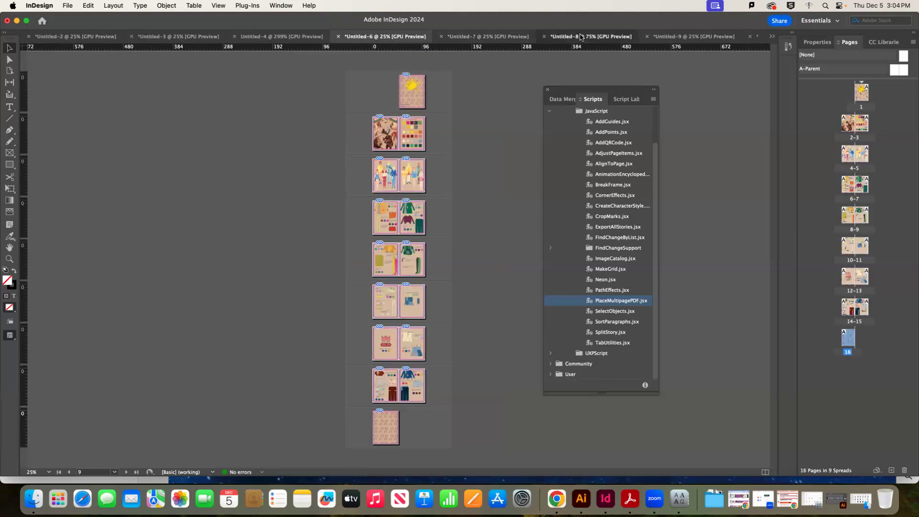
Select Afternoon Class Ex-04 through Ex-12 plus Ex.pdf in Finder and load them into InDesign
scroll(511, 372, down, 3)
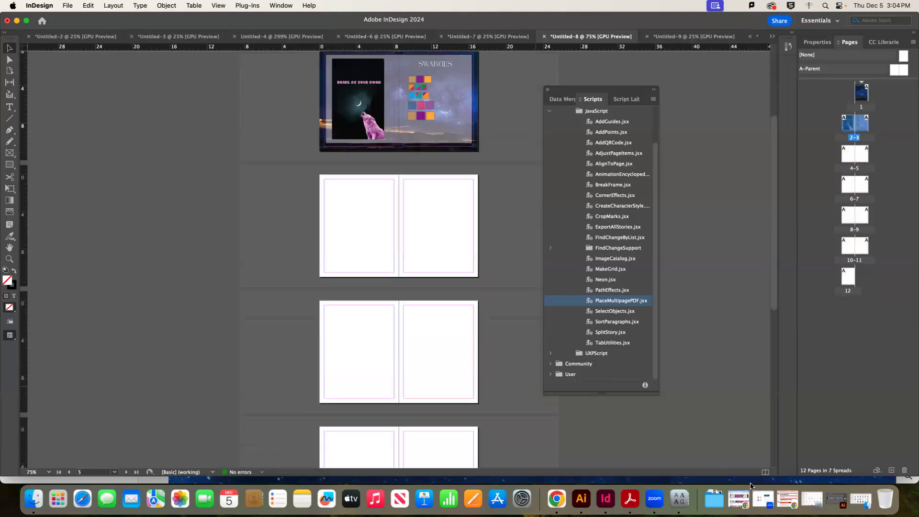
click(34, 498)
click(577, 294)
click(541, 186)
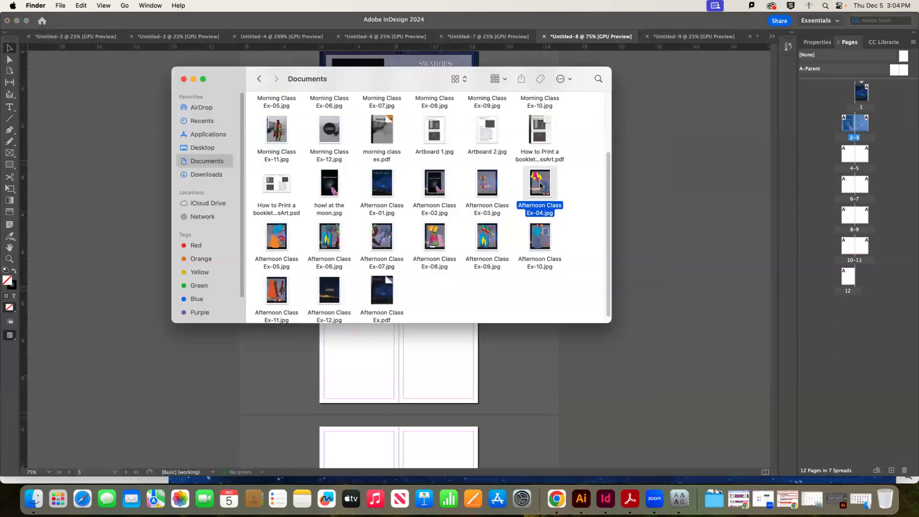
drag(565, 303, 256, 239)
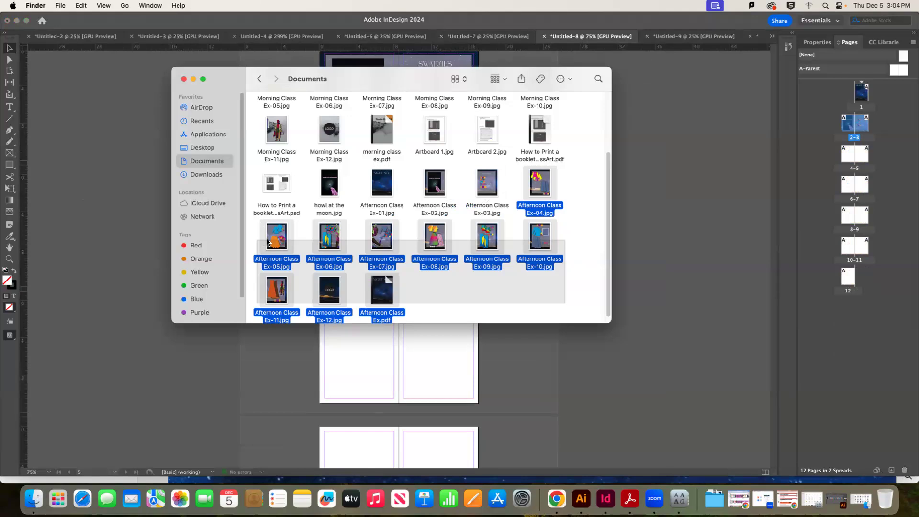
click(533, 340)
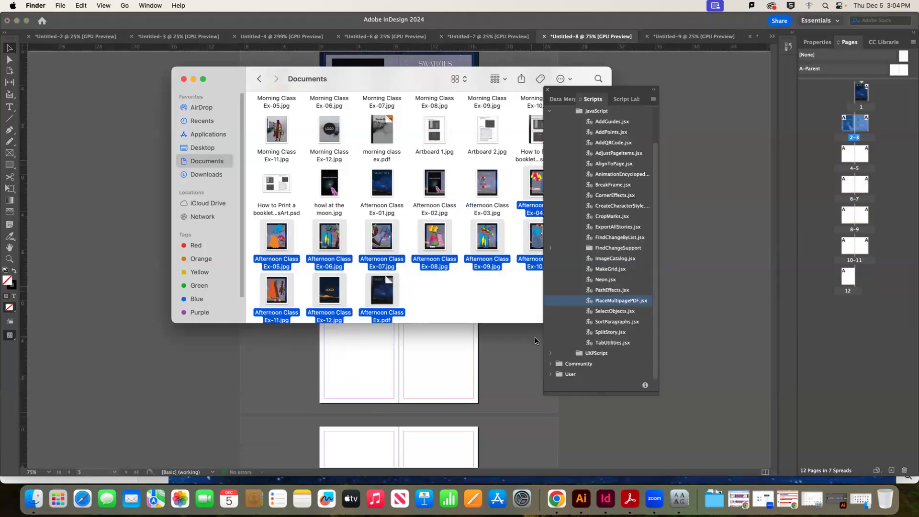
Place the loaded images on pages 4 through 12, ending with the LOGO image
click(329, 183)
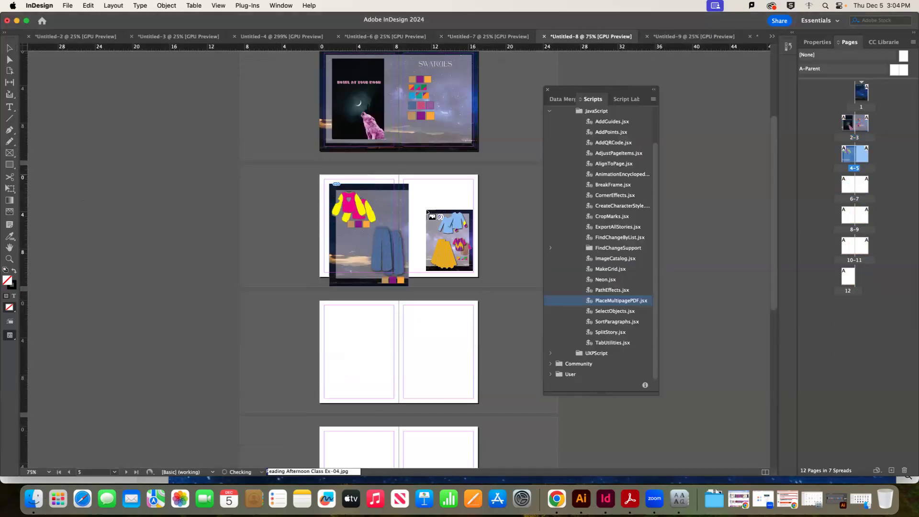
click(399, 175)
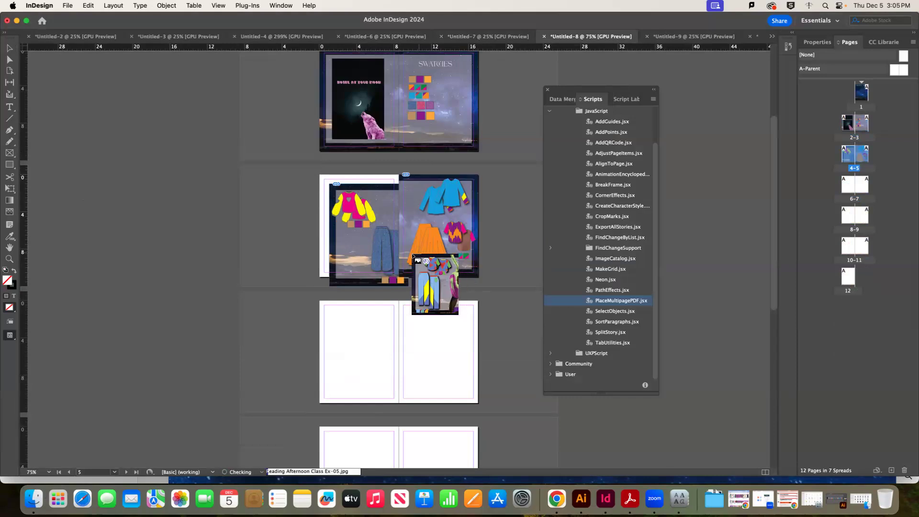
click(321, 302)
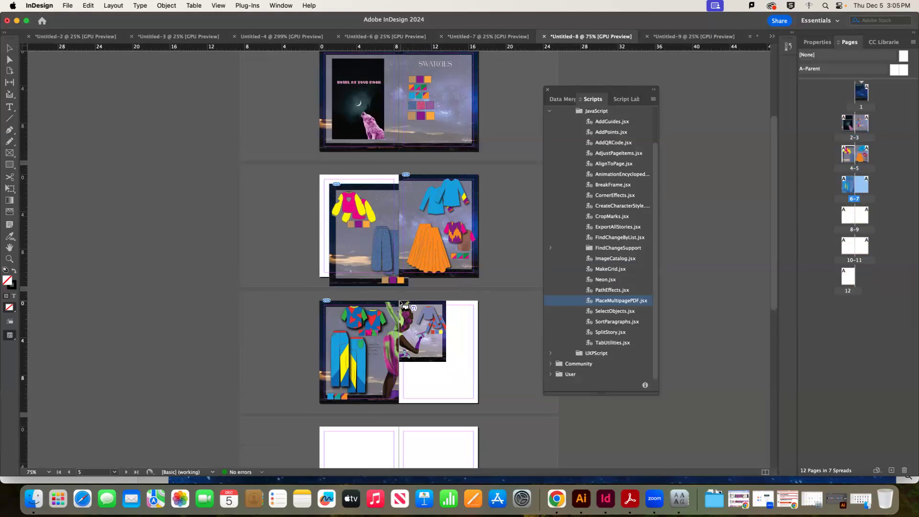
click(400, 302)
scroll(493, 321, down, 10)
scroll(493, 320, up, 2)
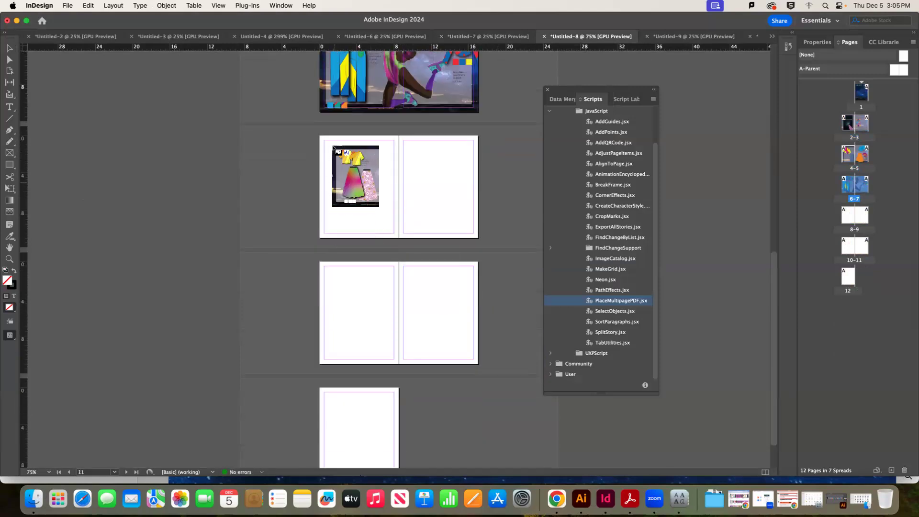
click(320, 136)
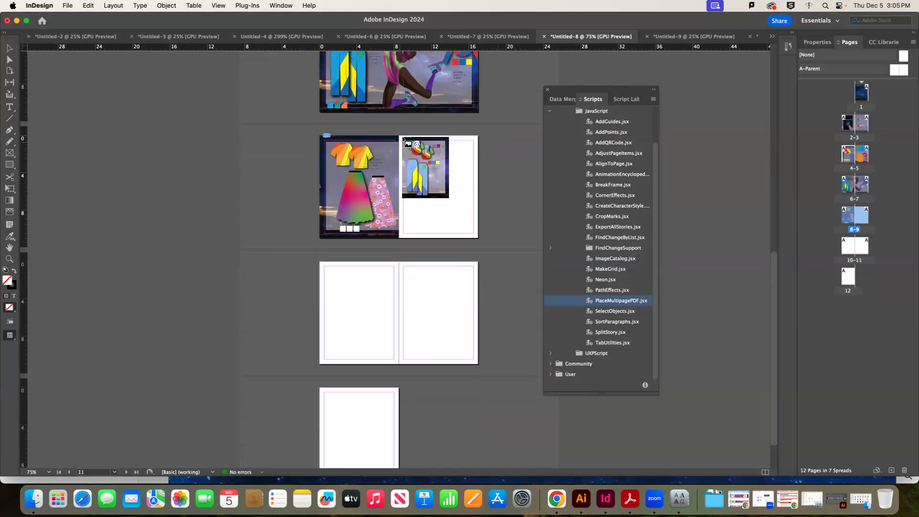
click(400, 136)
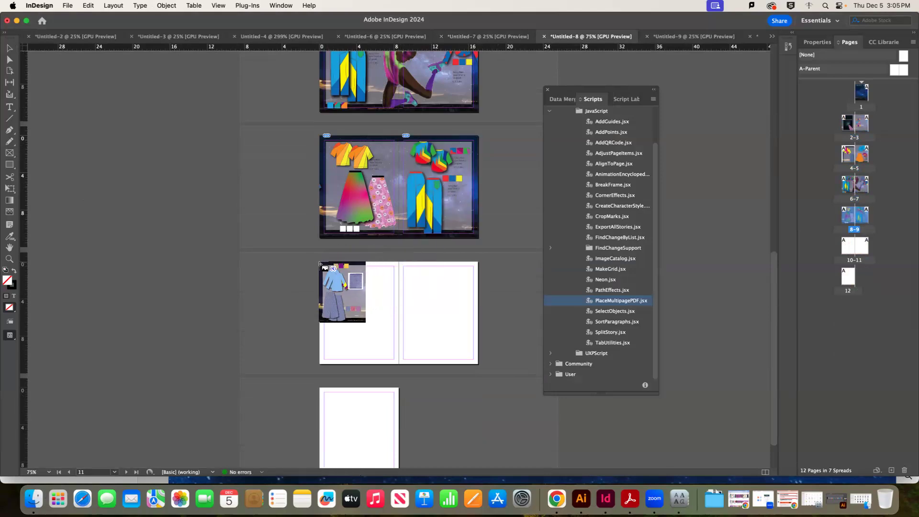
click(320, 263)
click(399, 262)
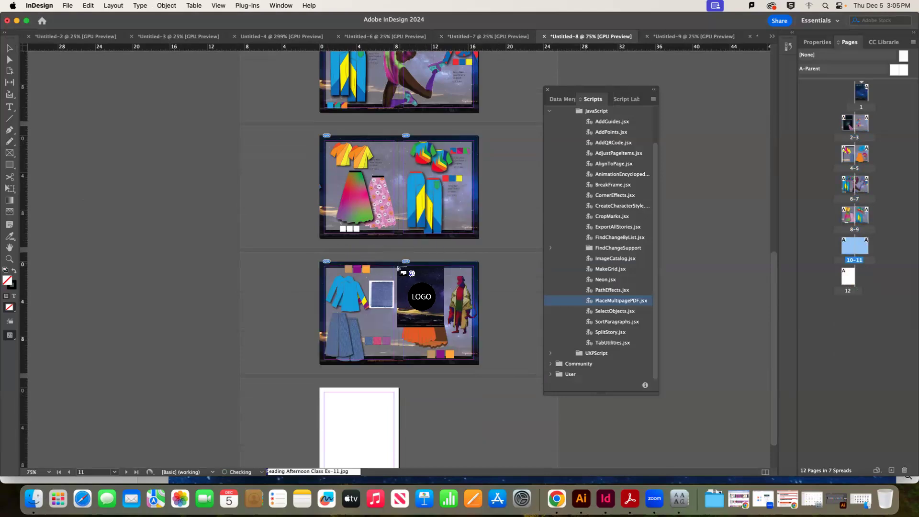
click(321, 388)
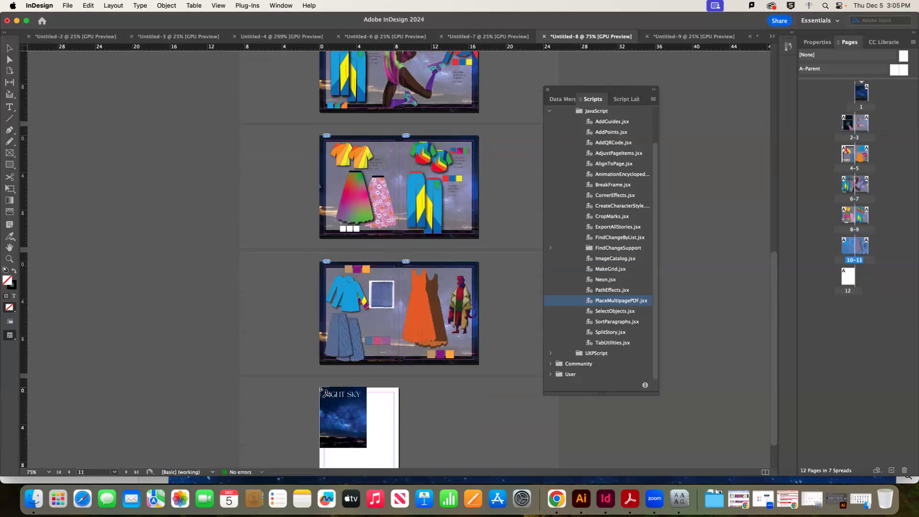
key(super+minus)
key(super+minus)
key(super+minus)
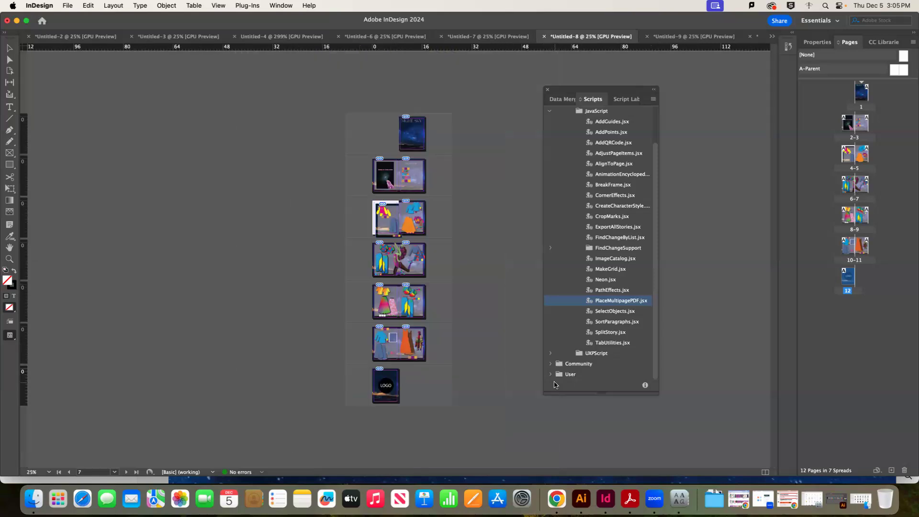
Delete the leftover NIGHT SKY PDF and snap page 4's image to the top-left corner
click(441, 250)
key(Delete)
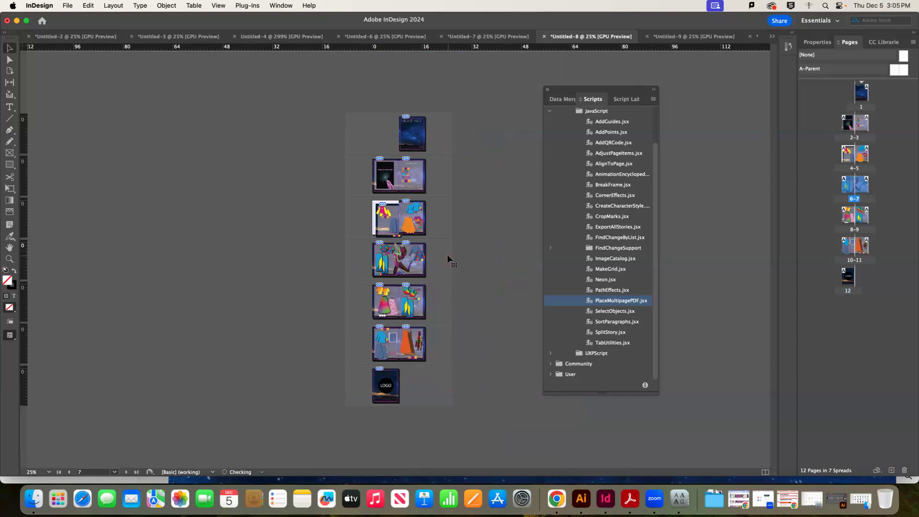
click(377, 230)
drag(376, 228, 375, 227)
click(445, 214)
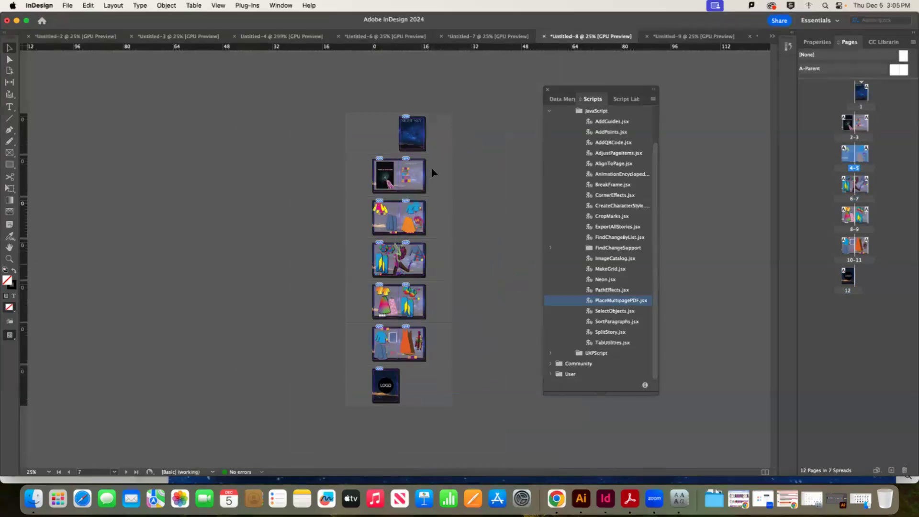
Select spread 2–3 and look through the File menu for the booklet printing command
click(445, 160)
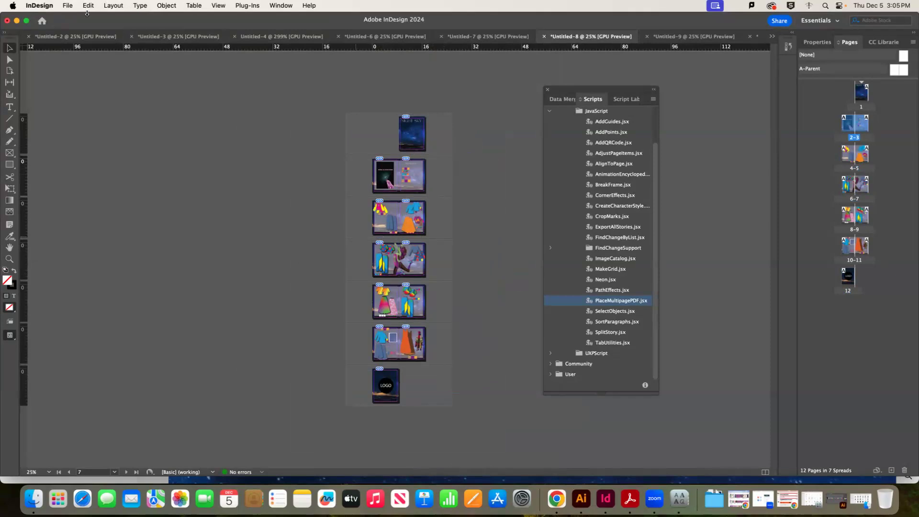
click(71, 8)
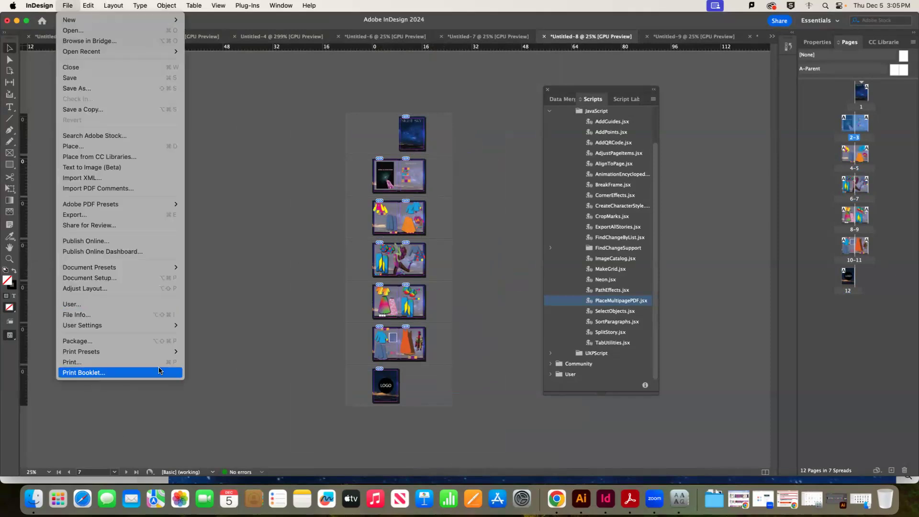
click(313, 368)
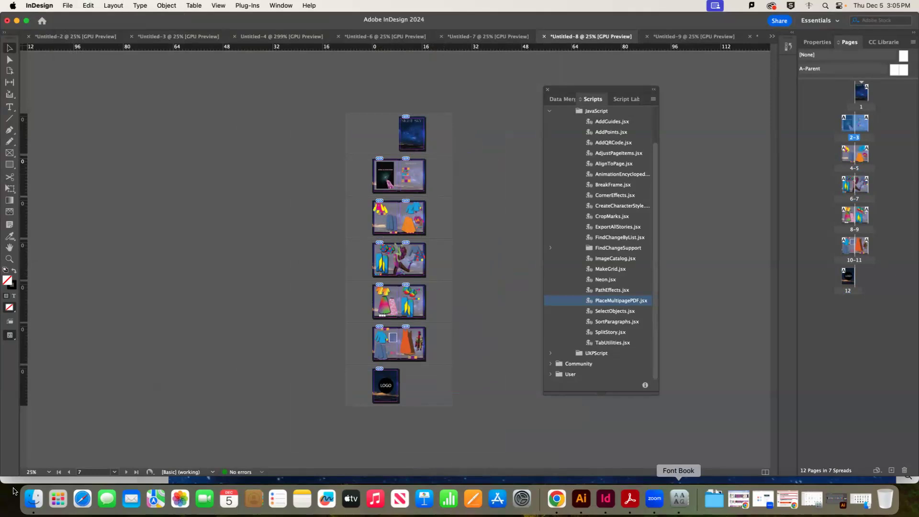
Read the Moodle guide 'How to Print a booklet through Indesign at MassArt' in Chrome, then return to InDesign
click(557, 500)
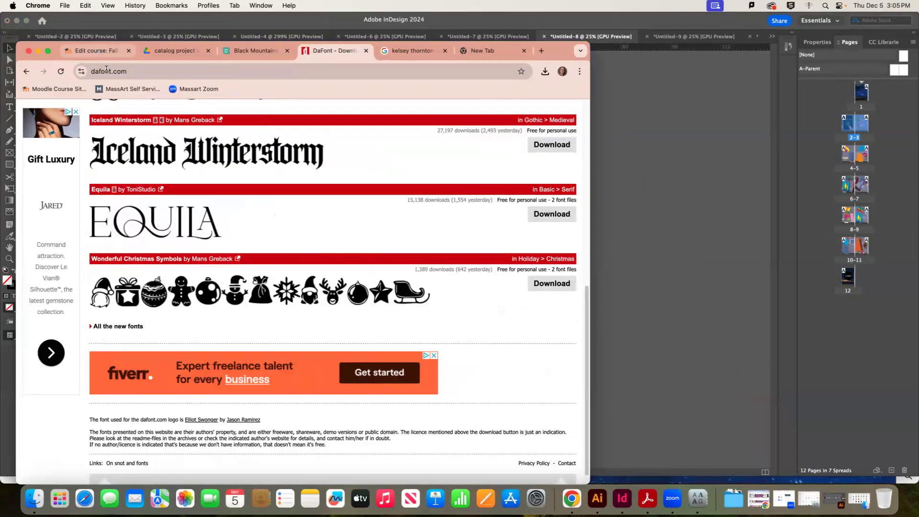
click(96, 51)
scroll(401, 312, down, 5)
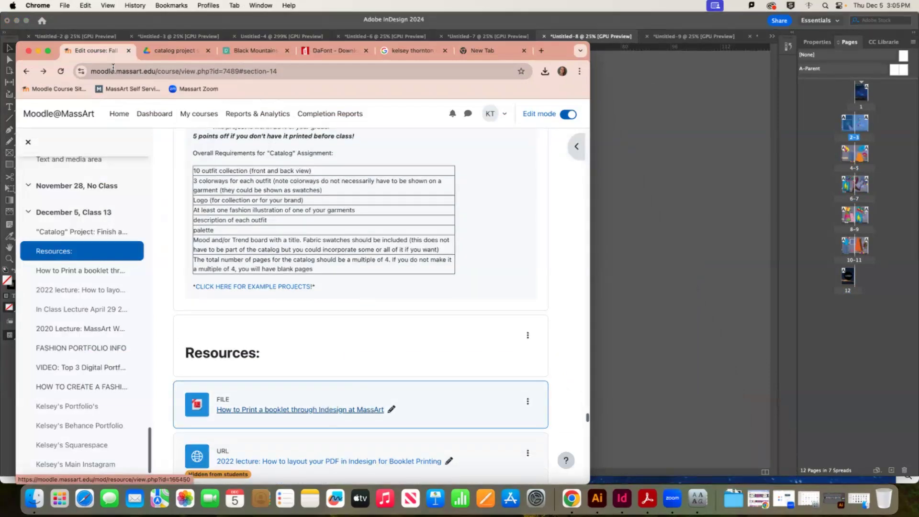
super+click(327, 410)
click(145, 51)
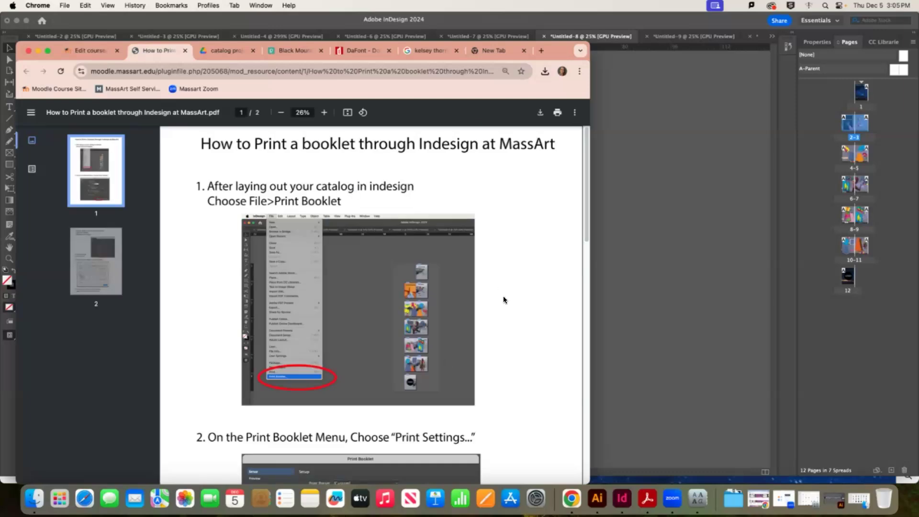
scroll(502, 307, down, 3)
scroll(503, 304, down, 10)
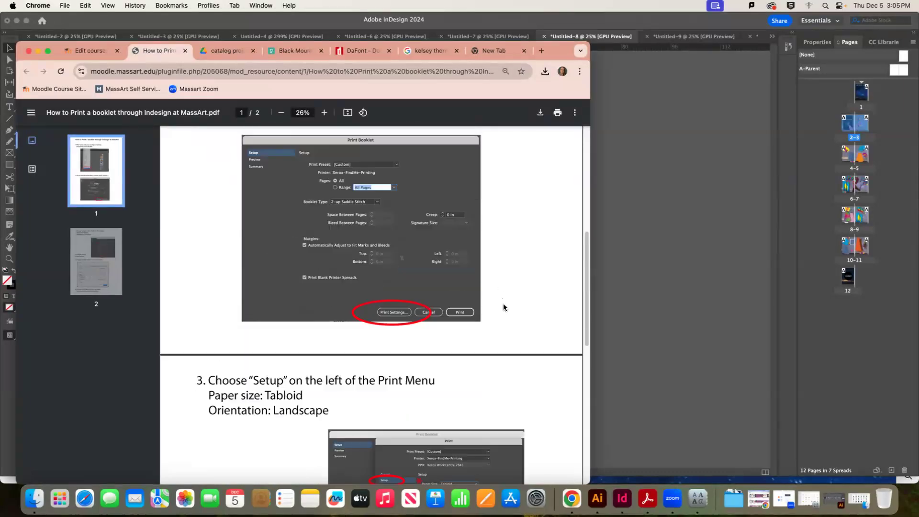
click(693, 293)
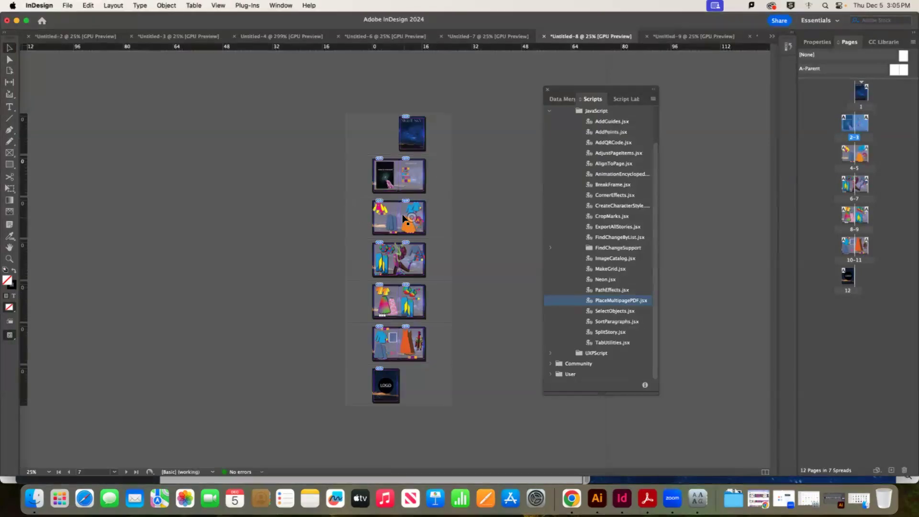
Open Print Booklet, check the 2-up Saddle Stitch spread preview, then open Print Settings
click(67, 5)
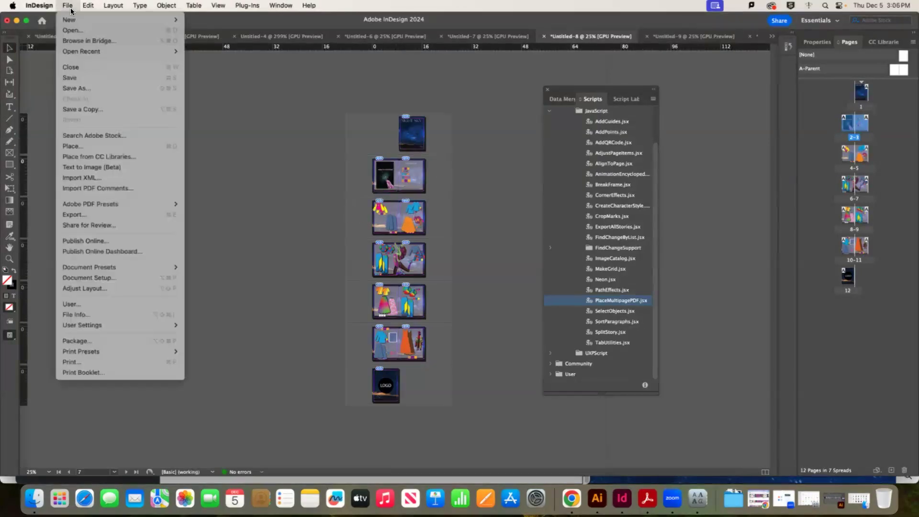
click(141, 373)
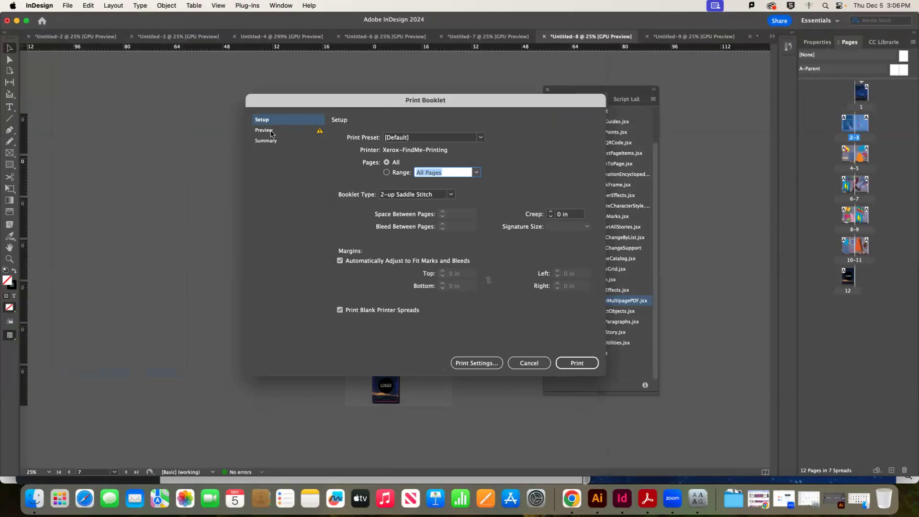
click(280, 134)
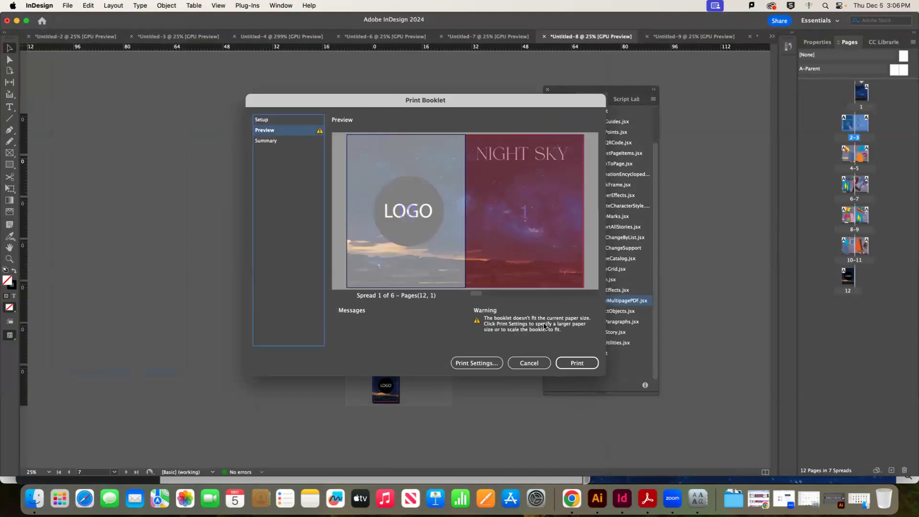
click(261, 120)
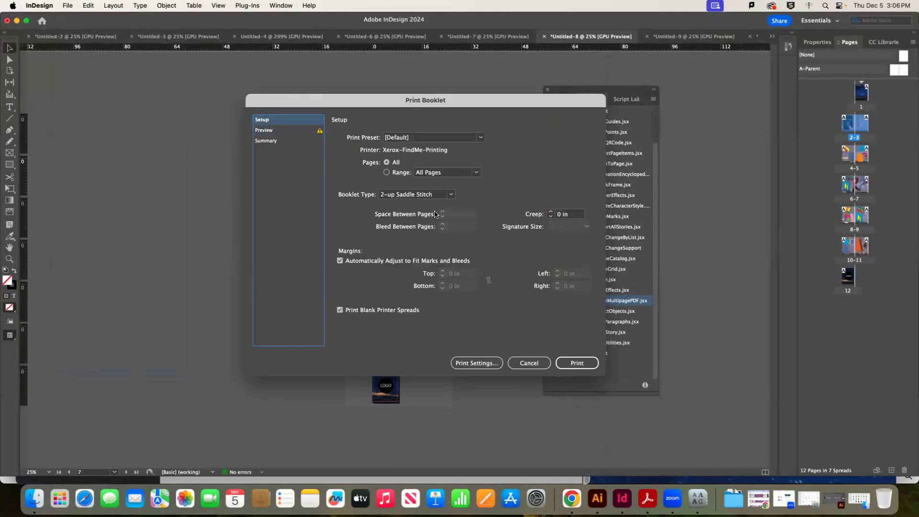
click(472, 364)
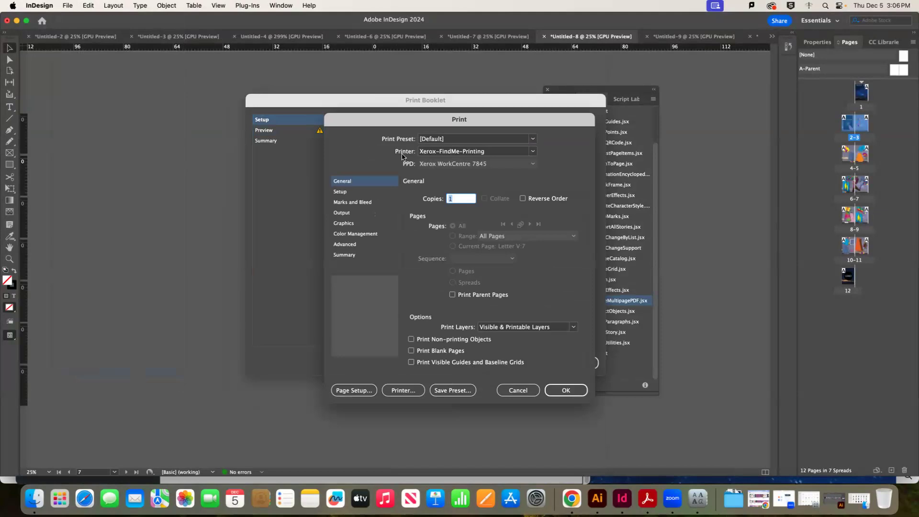
Set the paper size to Tabloid 11 x 17 in with landscape orientation
click(345, 193)
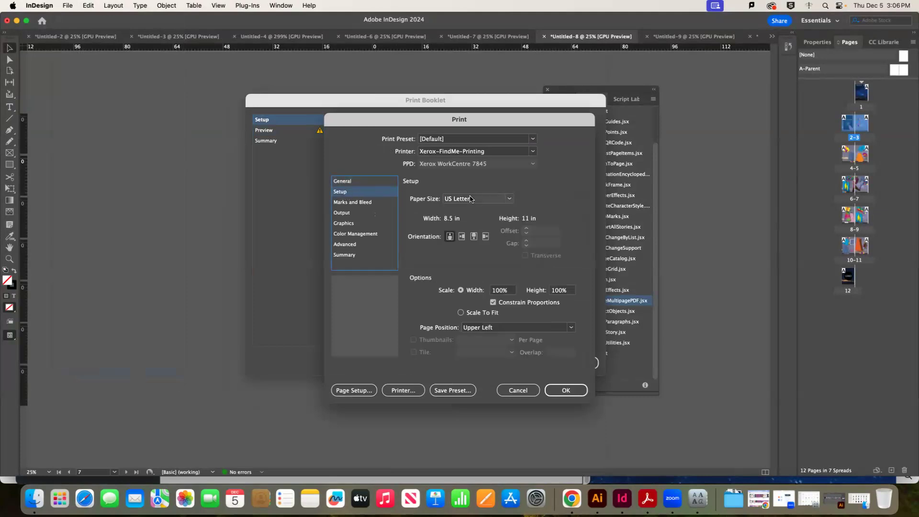
click(471, 200)
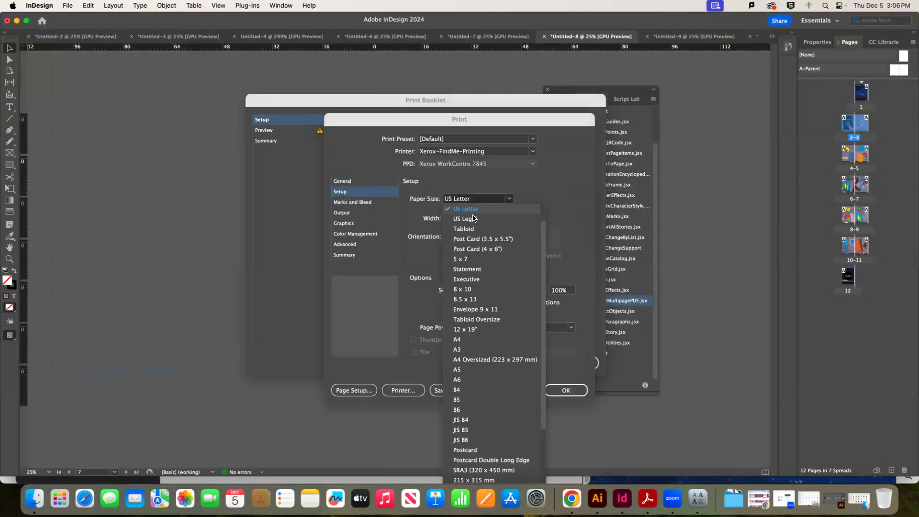
click(475, 228)
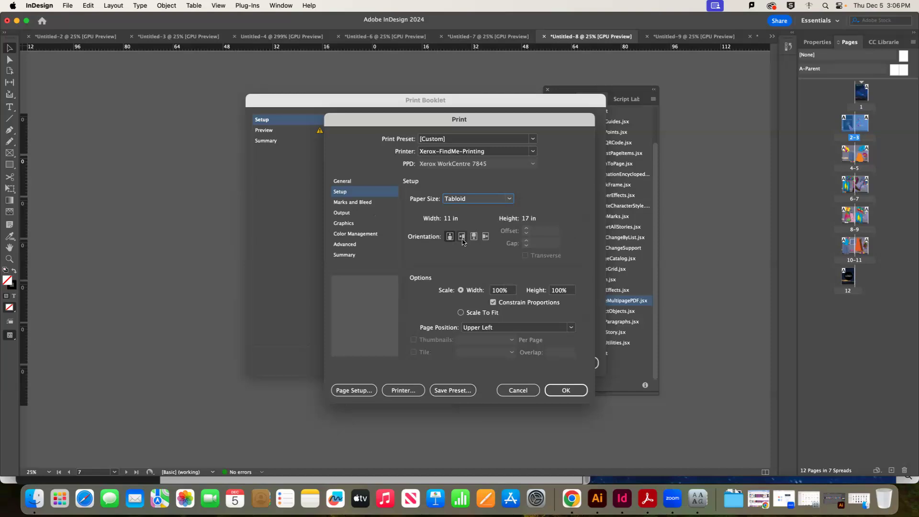
click(463, 238)
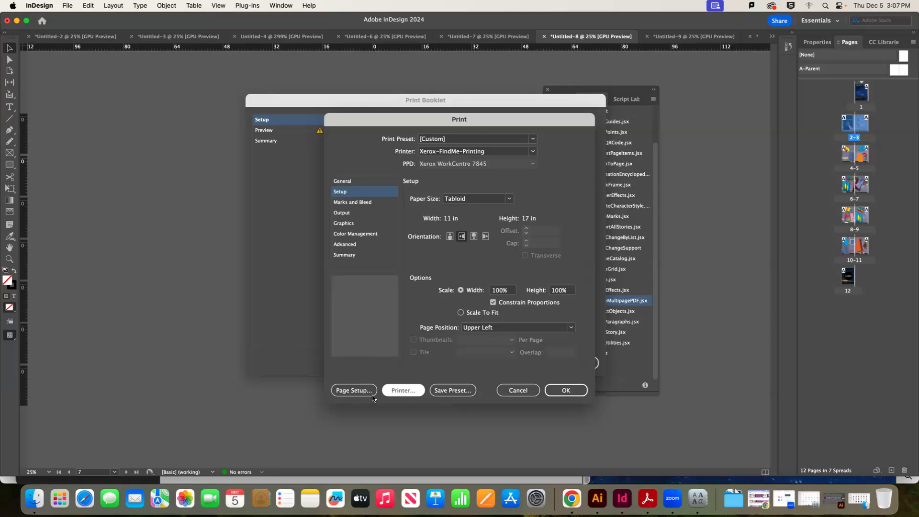
In the printer options, set Double-sided to On (Short Edge) and accept the settings
click(411, 394)
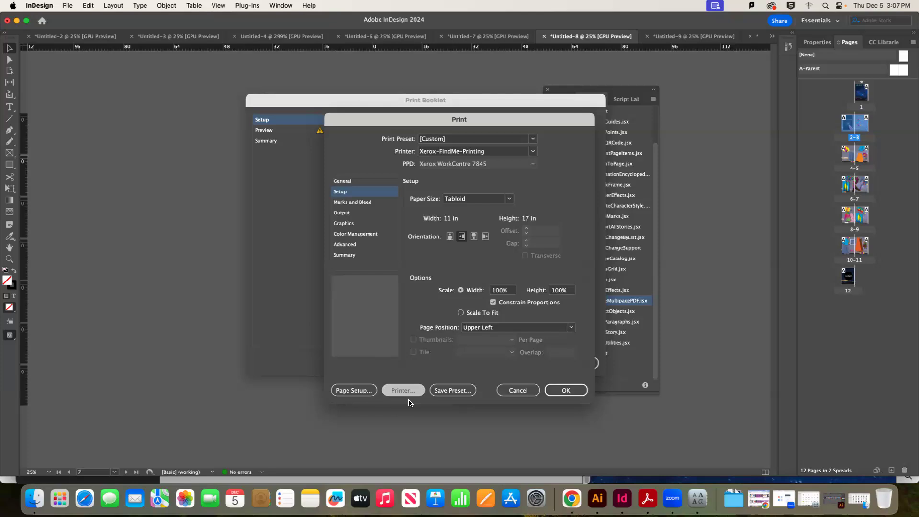
click(547, 289)
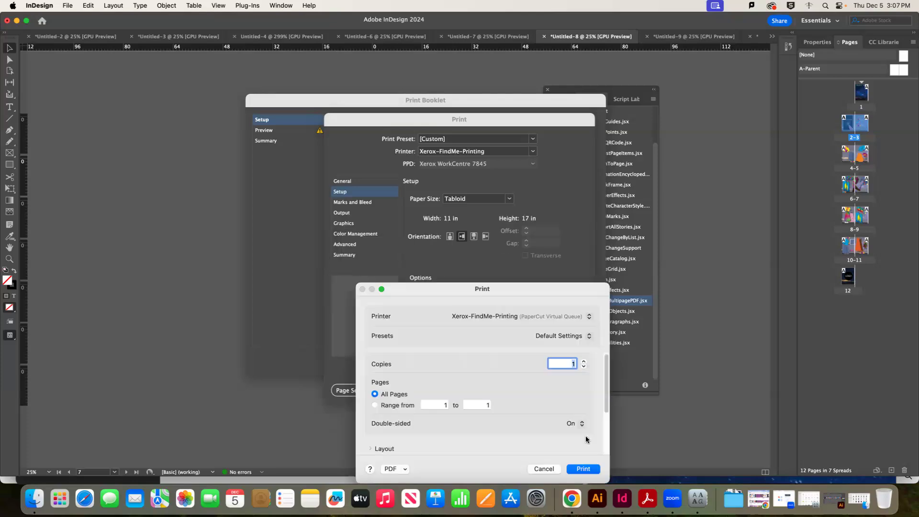
click(581, 426)
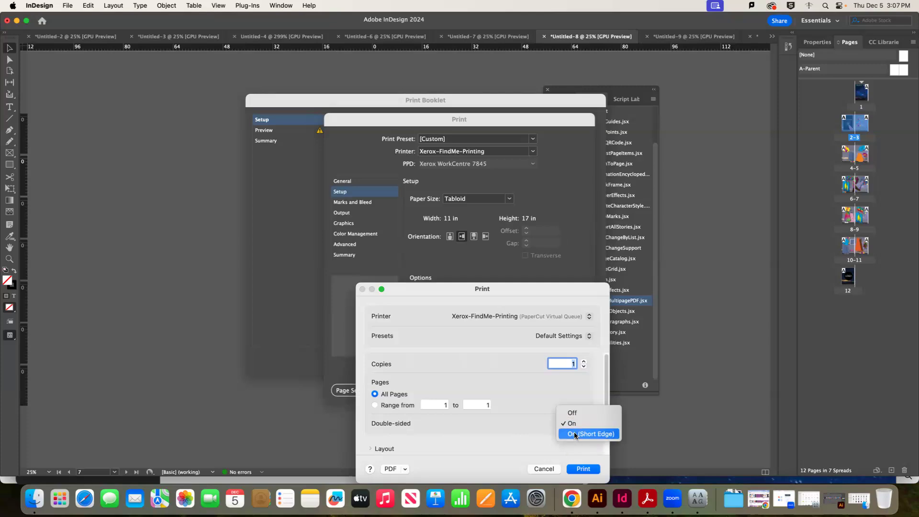
click(583, 469)
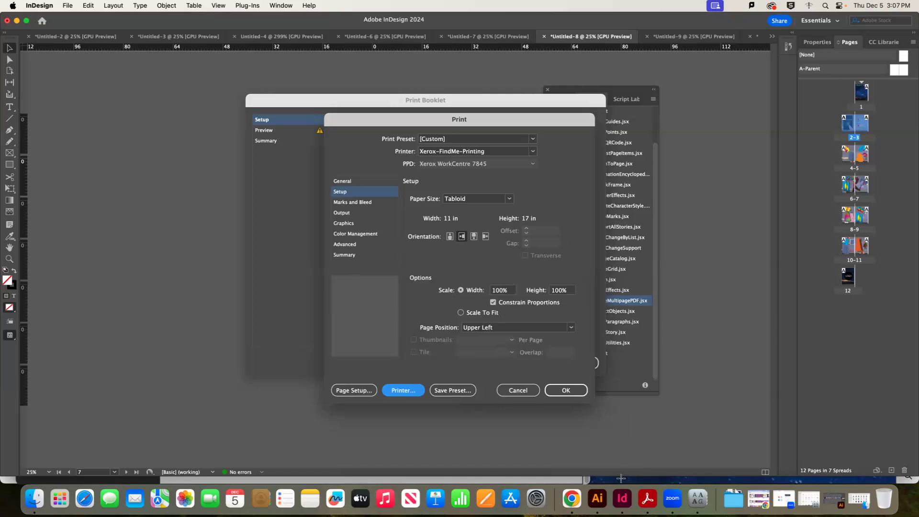
click(578, 392)
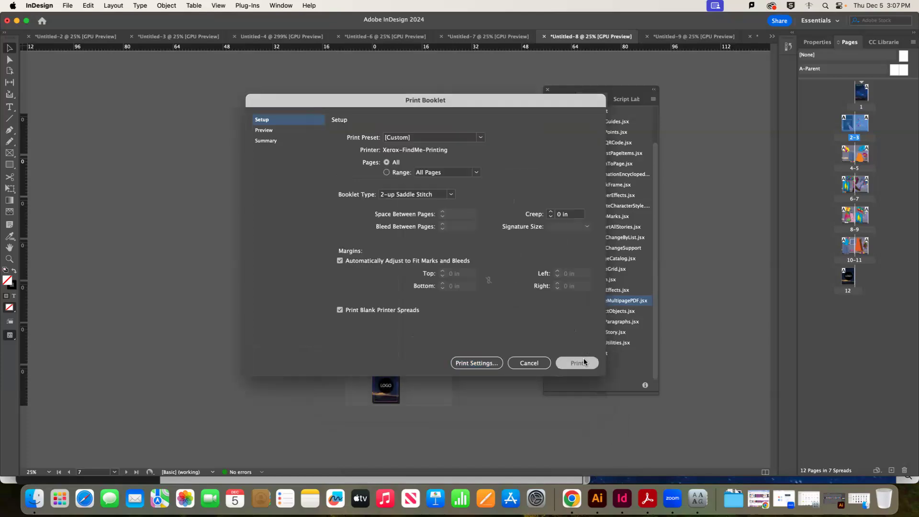
Send the booklet to the printer and check the print queue status
click(584, 363)
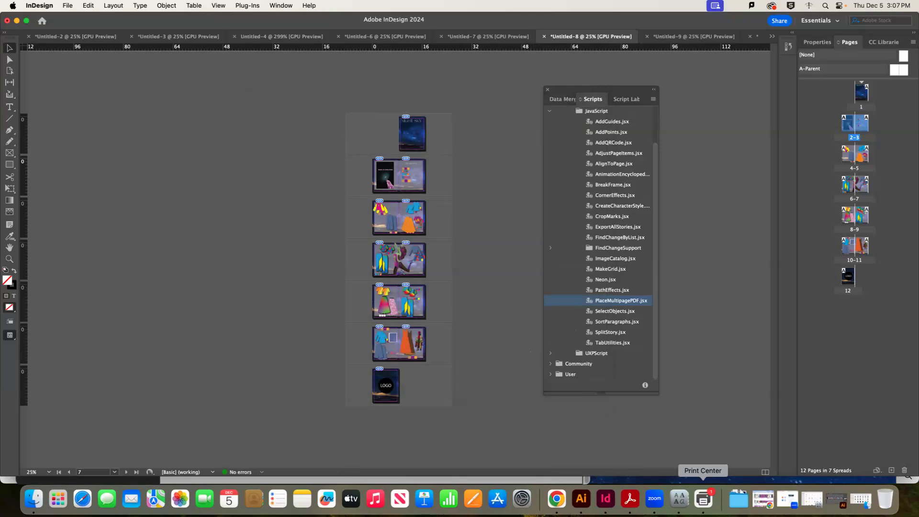
click(713, 506)
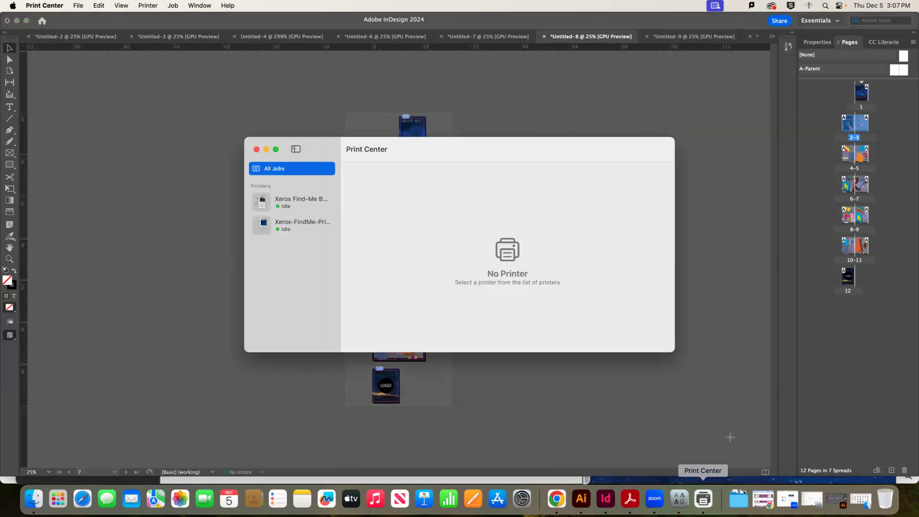
click(760, 422)
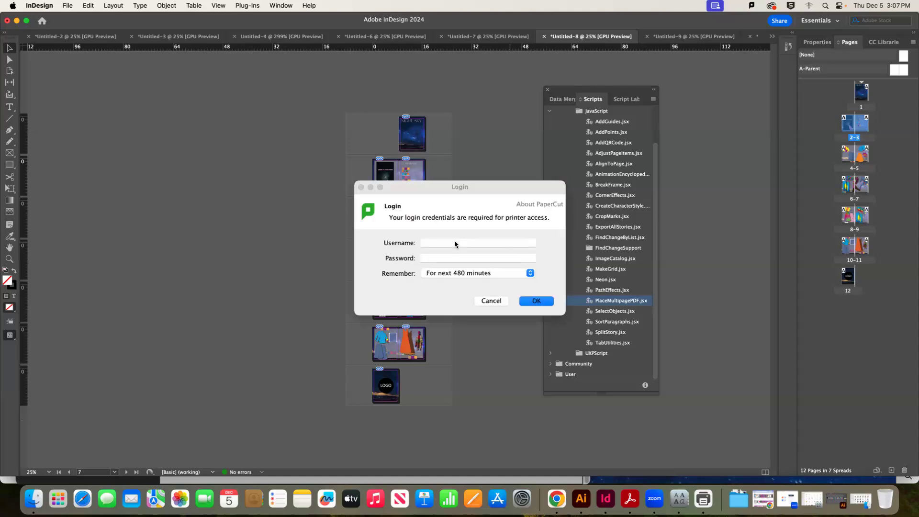
Log in to PaperCut with the account username and password
click(456, 240)
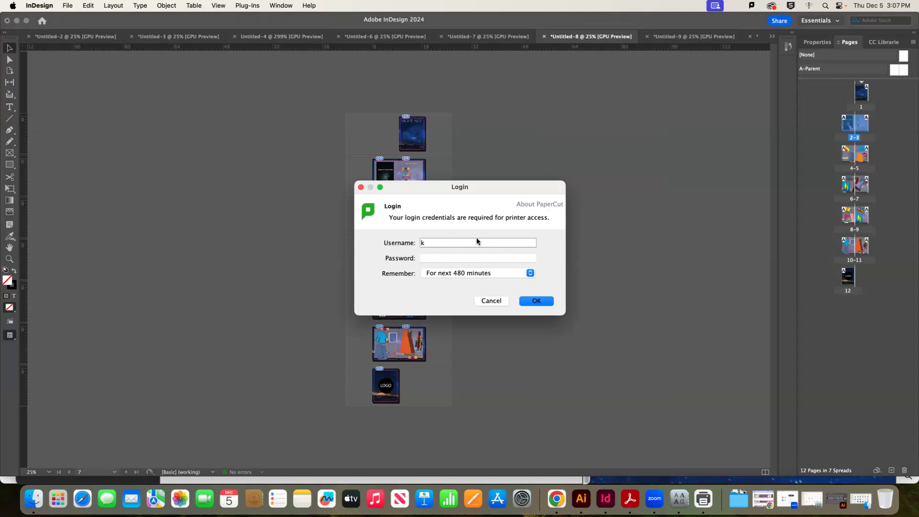
key(Tab)
text(•••••)
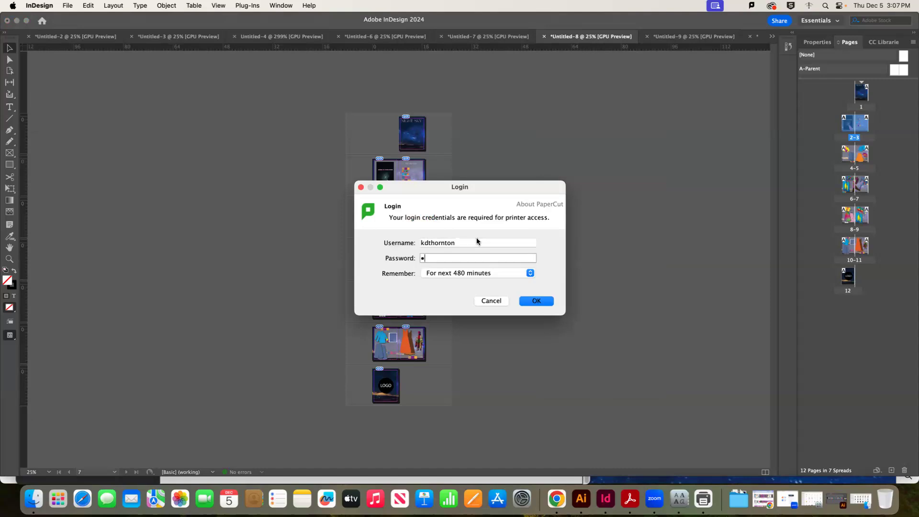
text(••••)
key(Return)
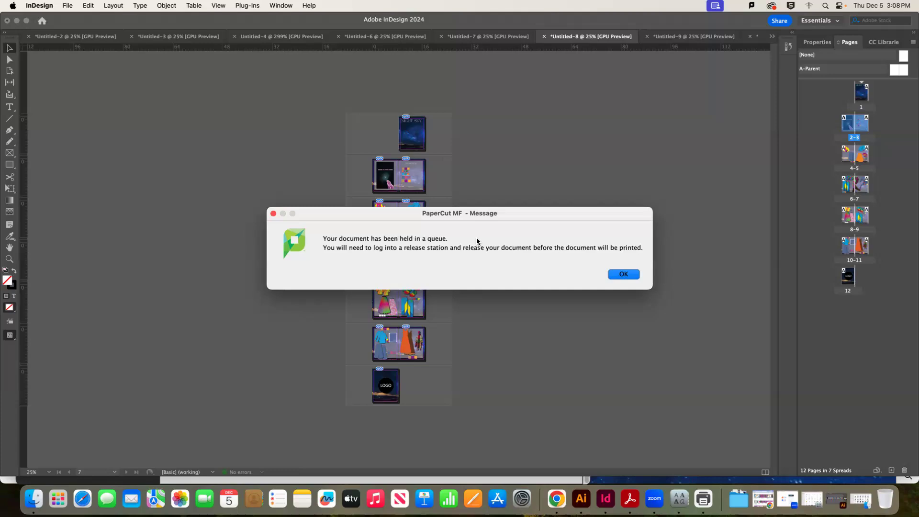
Acknowledge the PaperCut MF notice that the booklet job is held in the queue
click(617, 275)
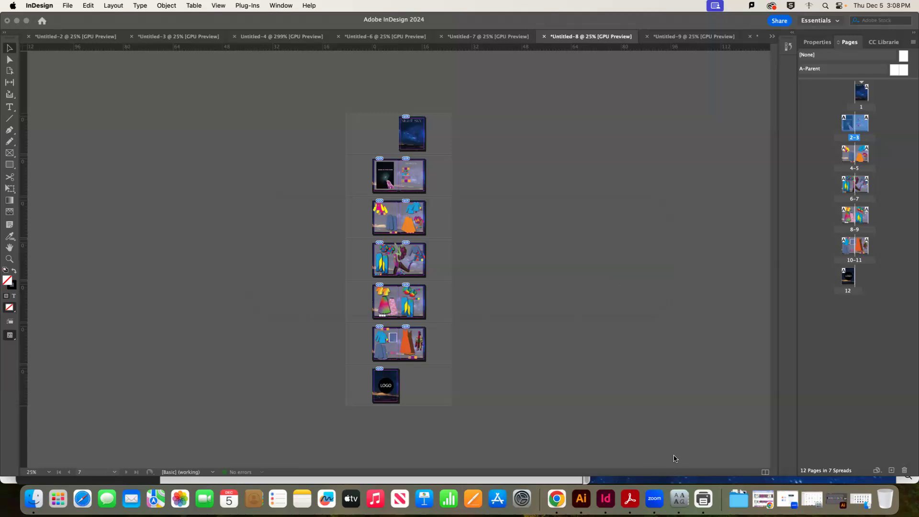
Switch to Chrome and scroll the MassArt booklet guide PDF to its double-sided printing step
click(551, 501)
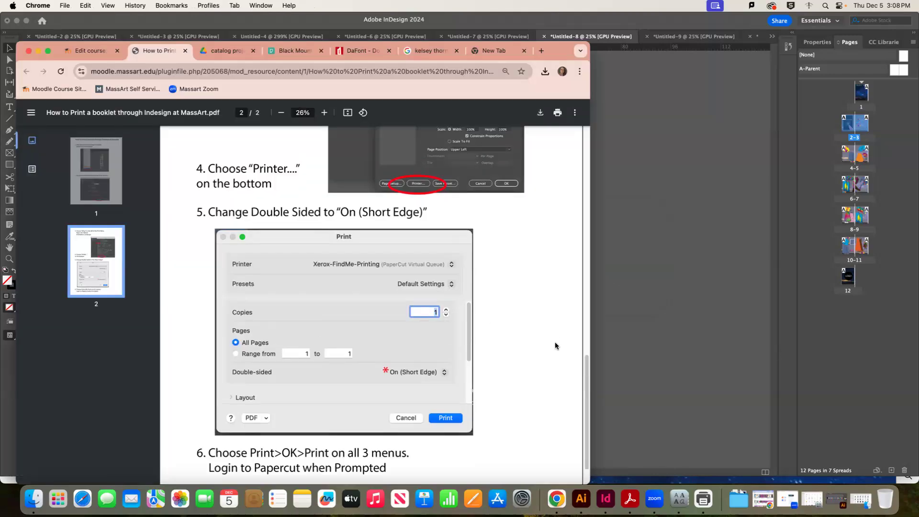
scroll(524, 328, up, 15)
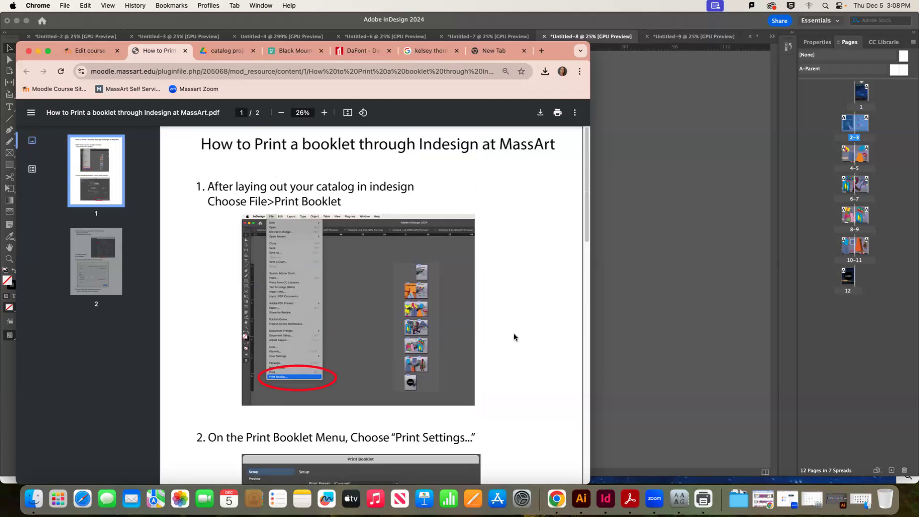
scroll(512, 335, down, 15)
scroll(452, 307, down, 5)
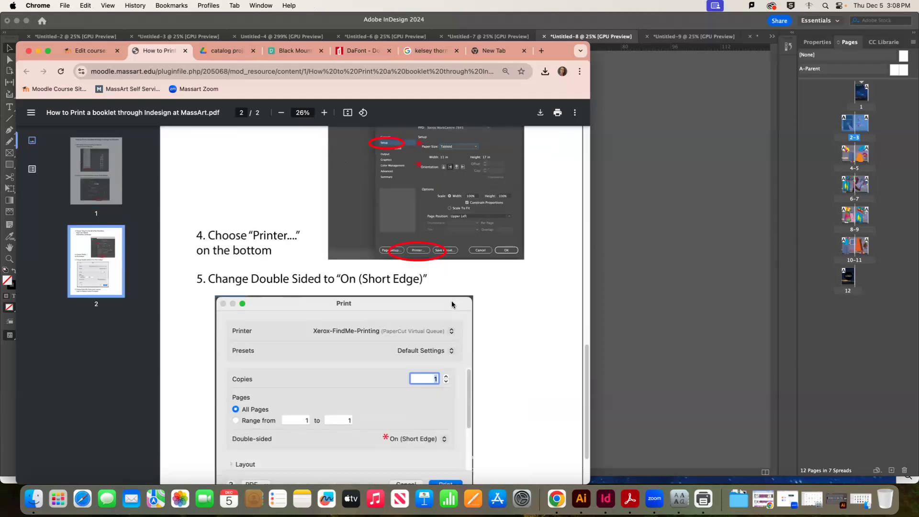